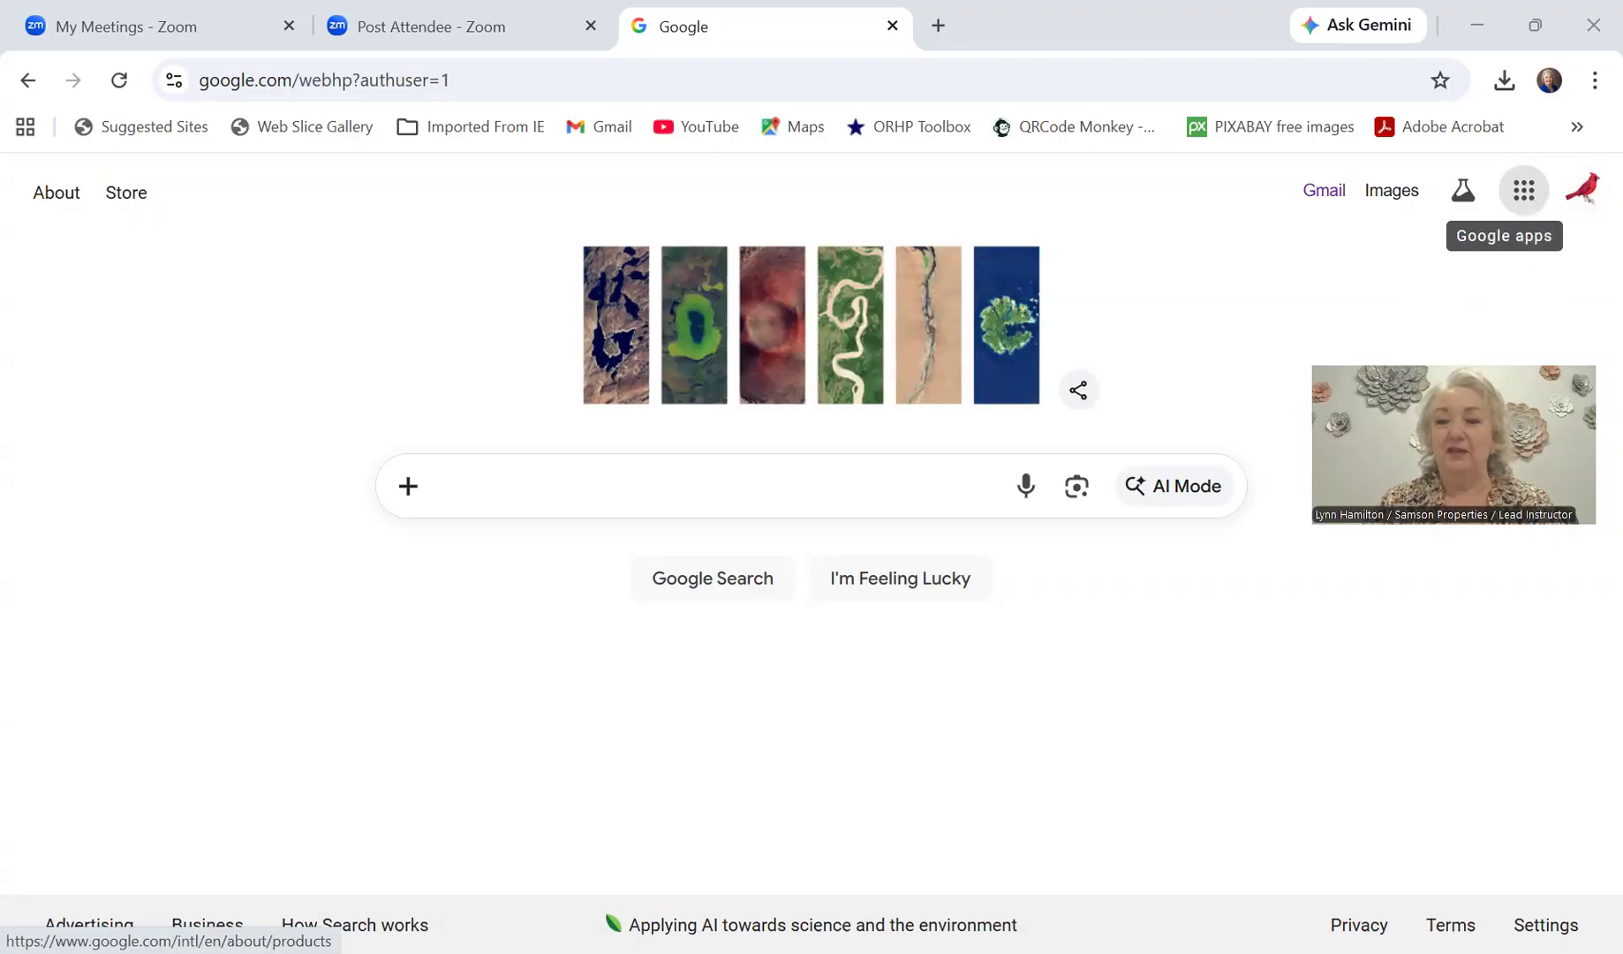
# Step: Open Google Forms from the Google apps and start a new blank form
pyautogui.click(1524, 189)
pyautogui.scroll(-5, 1453, 848)
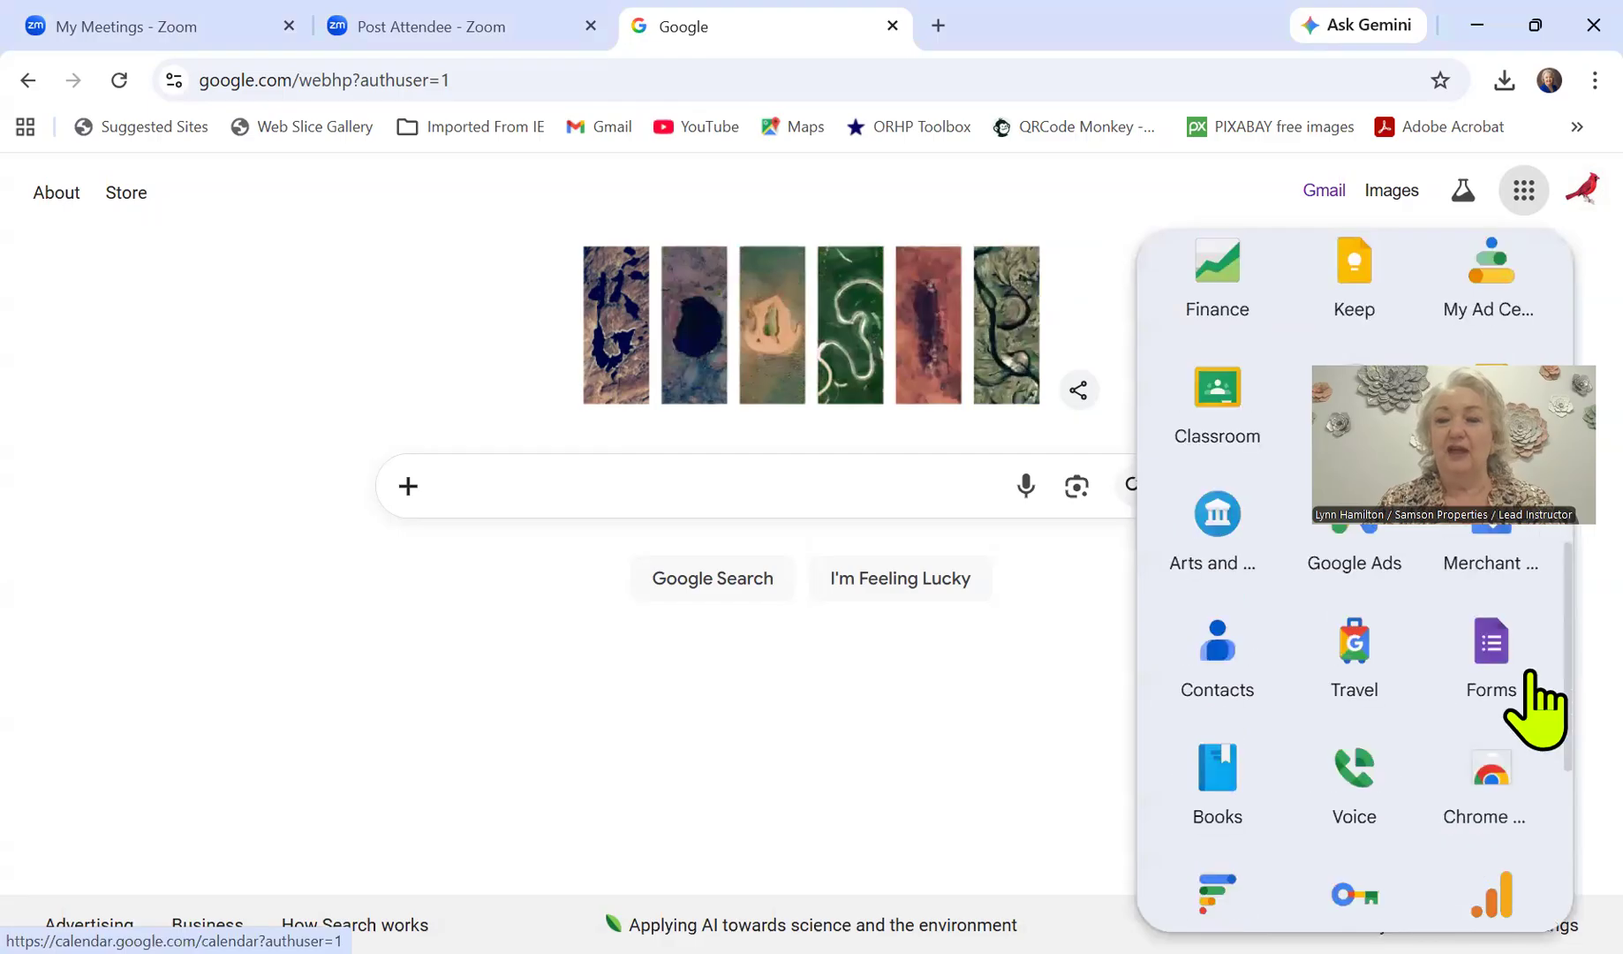
pyautogui.click(1491, 667)
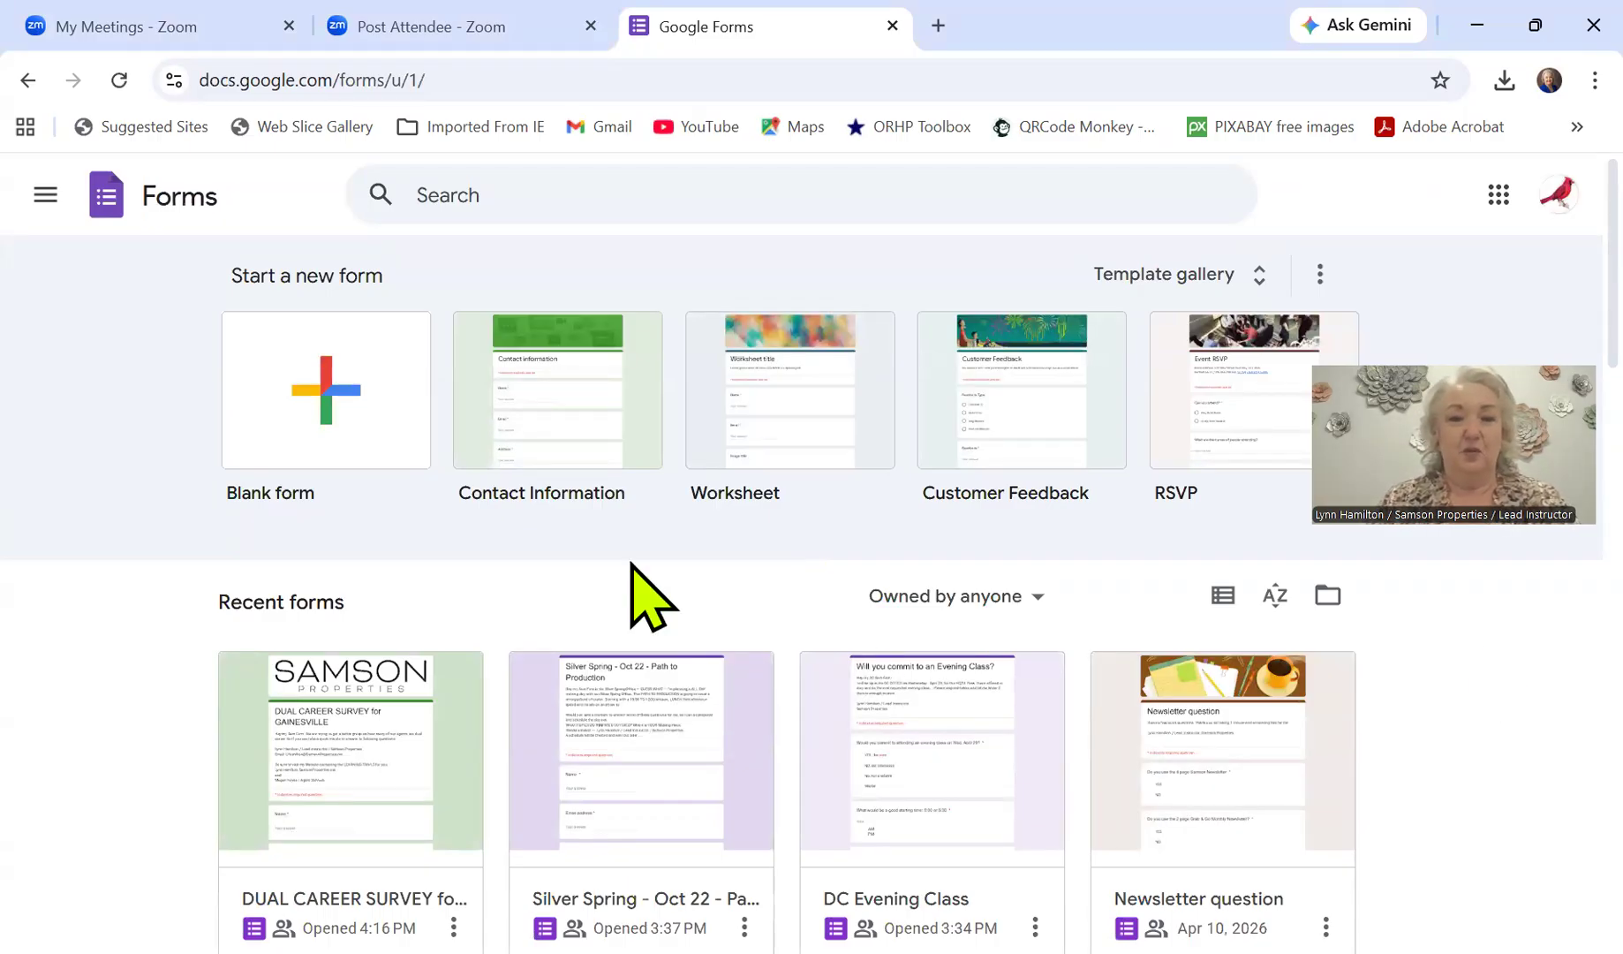
pyautogui.click(330, 412)
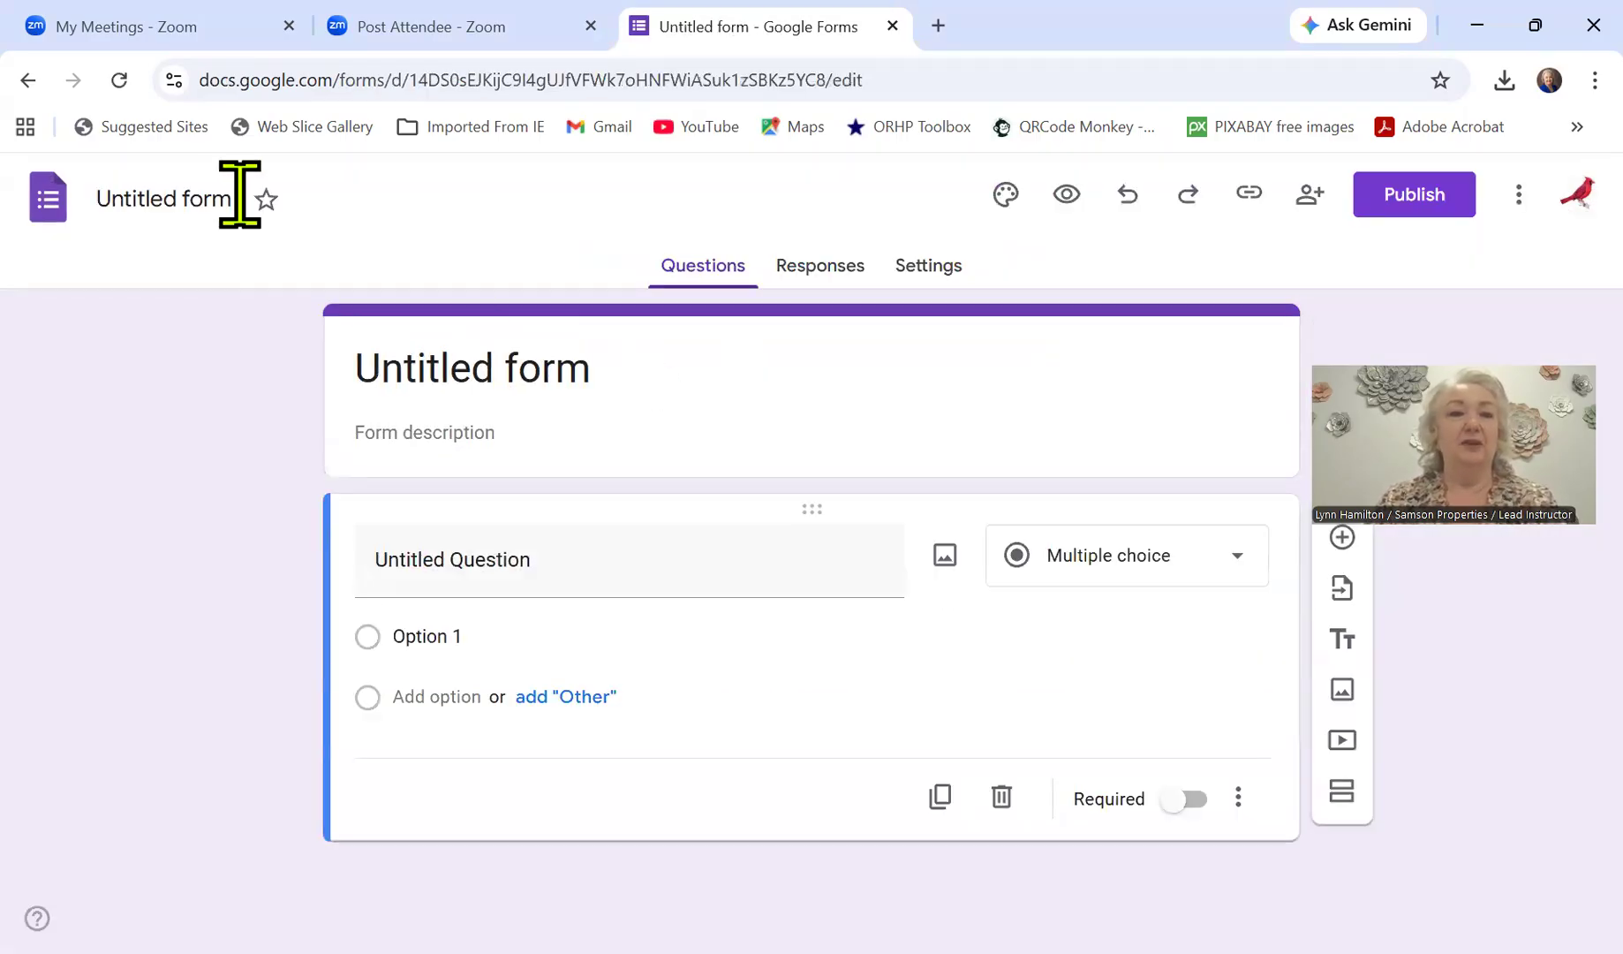
# Step: Rename the untitled form as "TEST this is only a test"
pyautogui.click(239, 194)
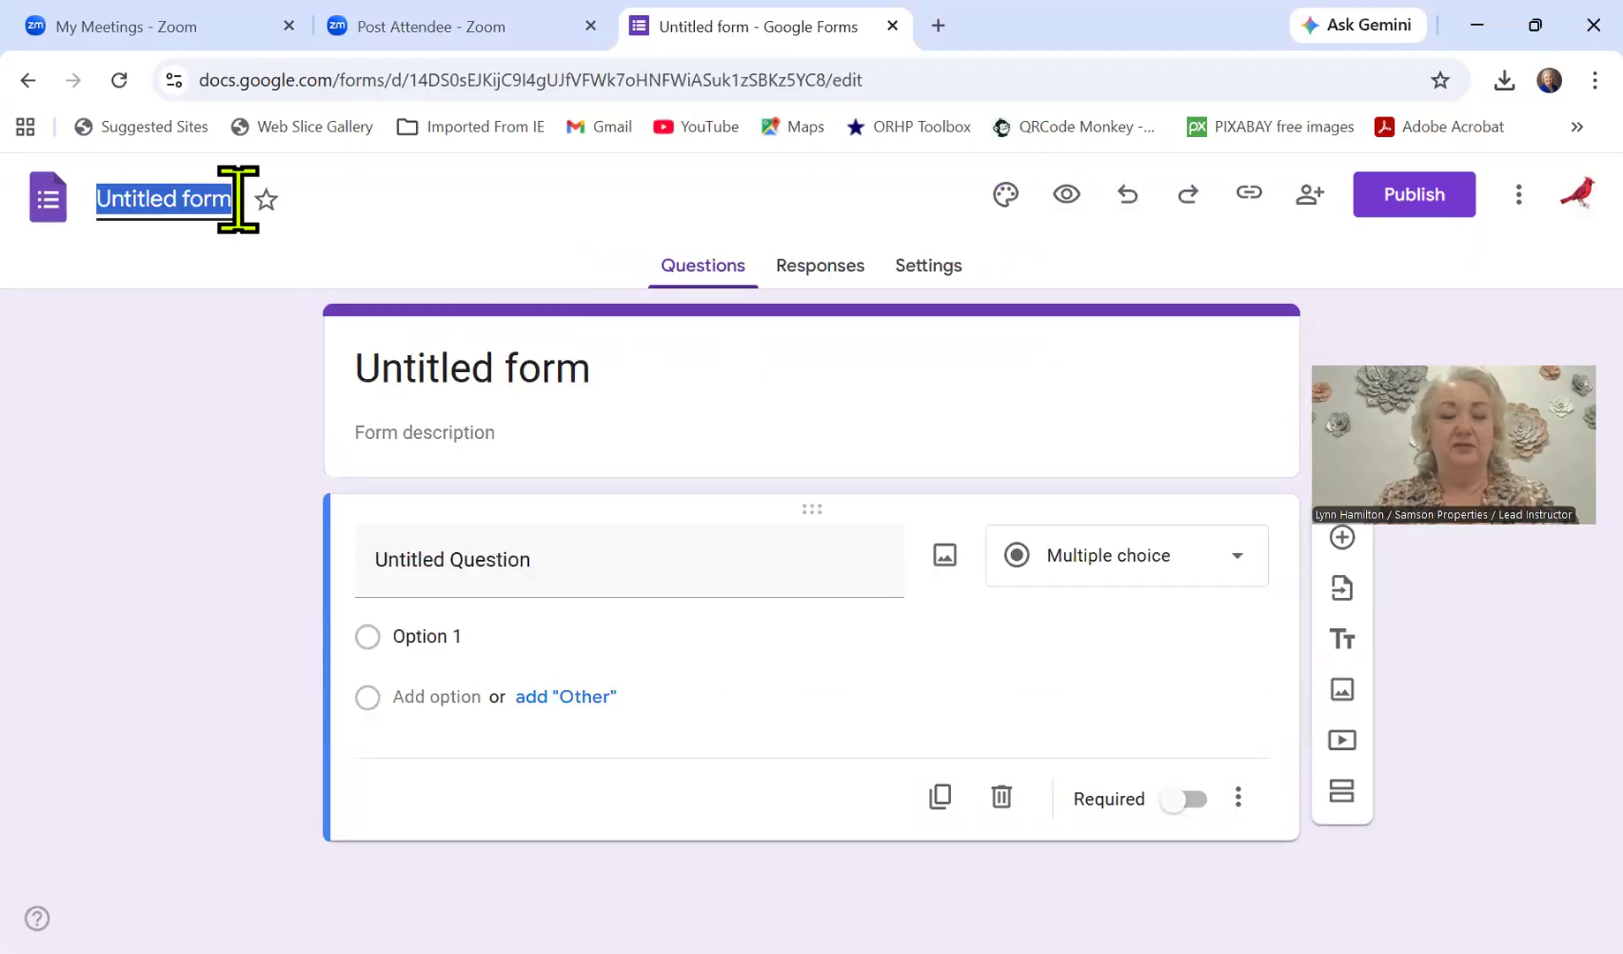
pyautogui.write('TEST')
pyautogui.write(' tgus')
pyautogui.press('BackSpace')
pyautogui.press('BackSpace')
pyautogui.press('BackSpace')
pyautogui.write('his is only a test')
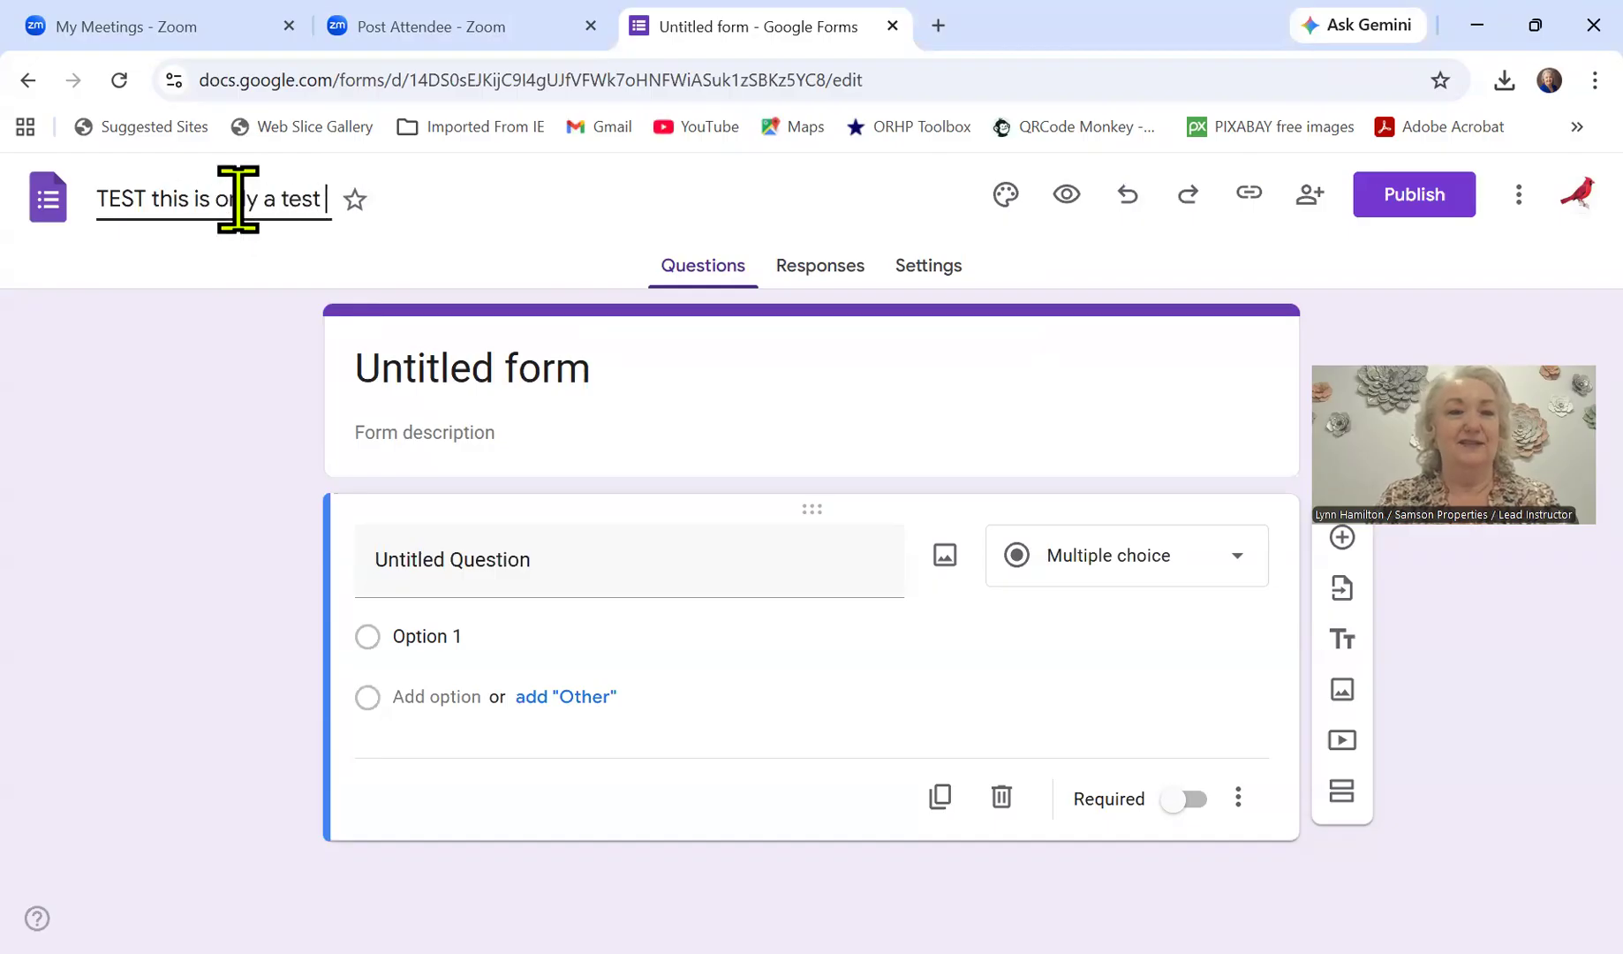
# Step: Enter "Dear friends - I need your help." as the first line of the form description
pyautogui.click(651, 438)
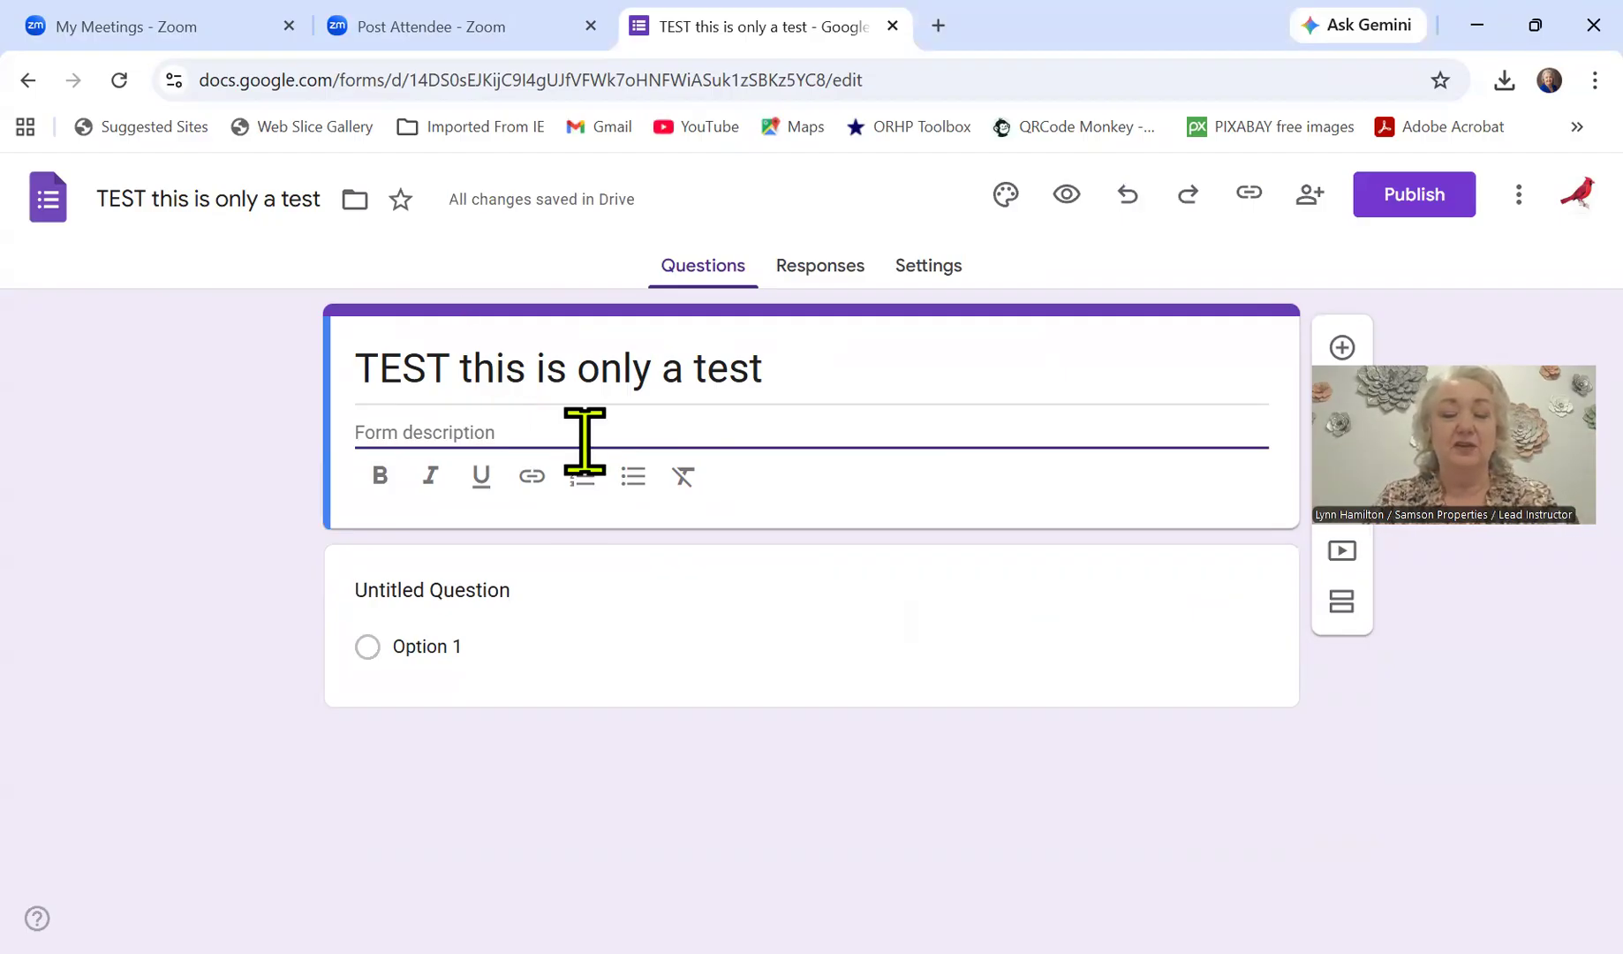
pyautogui.write('De')
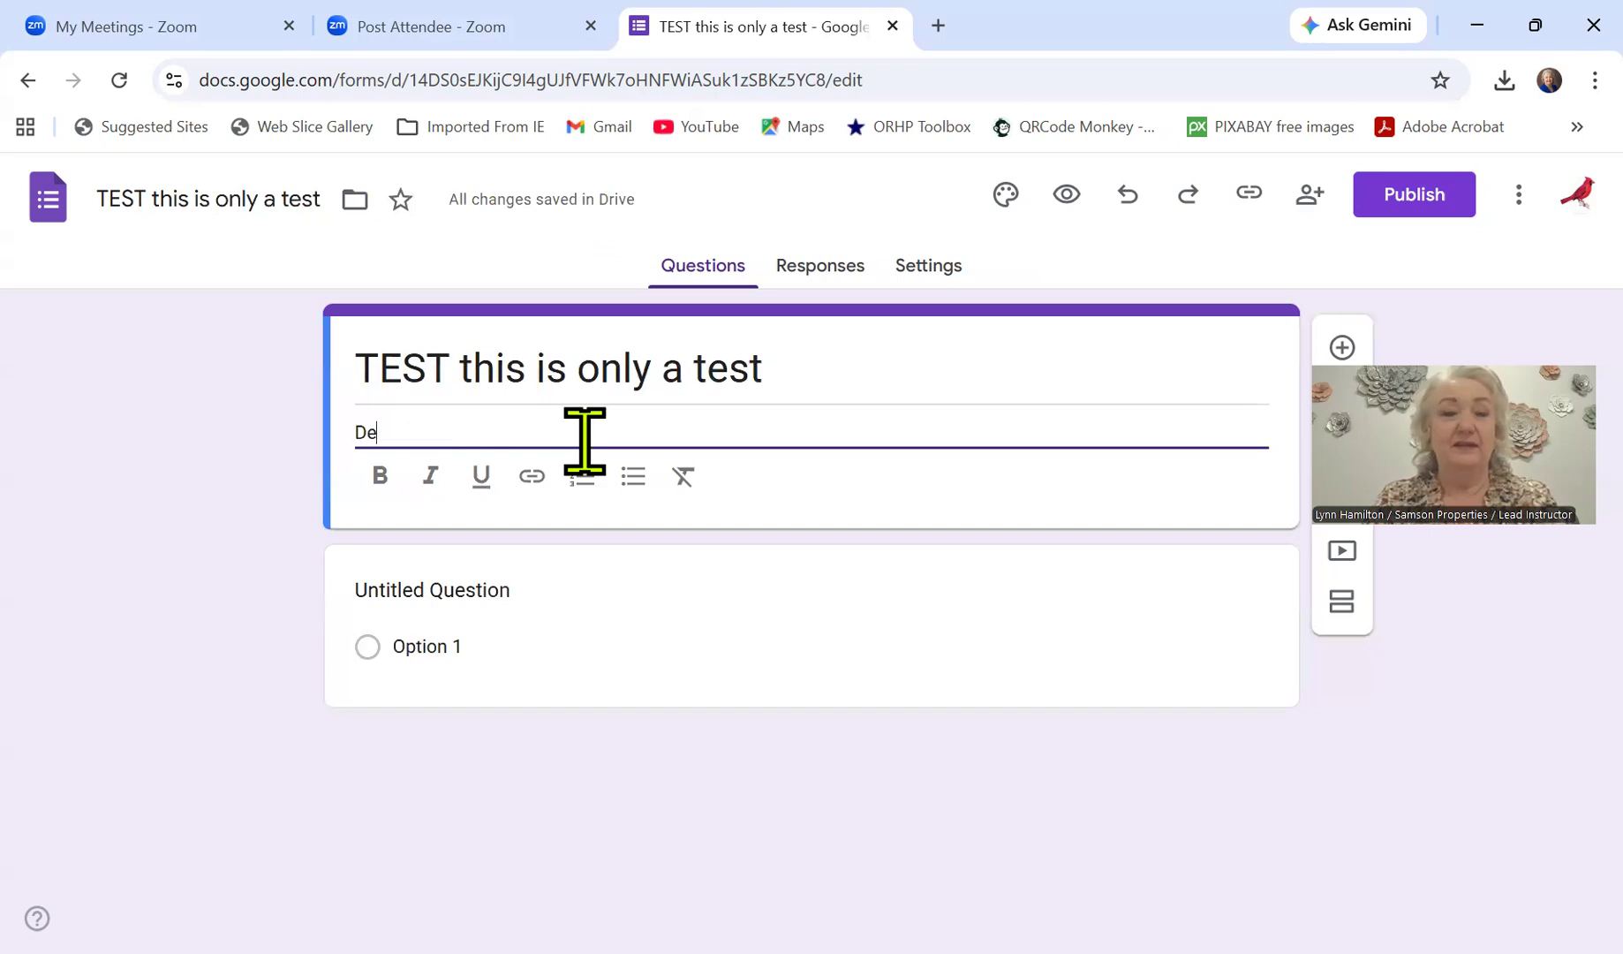
pyautogui.write('ar friends - I n')
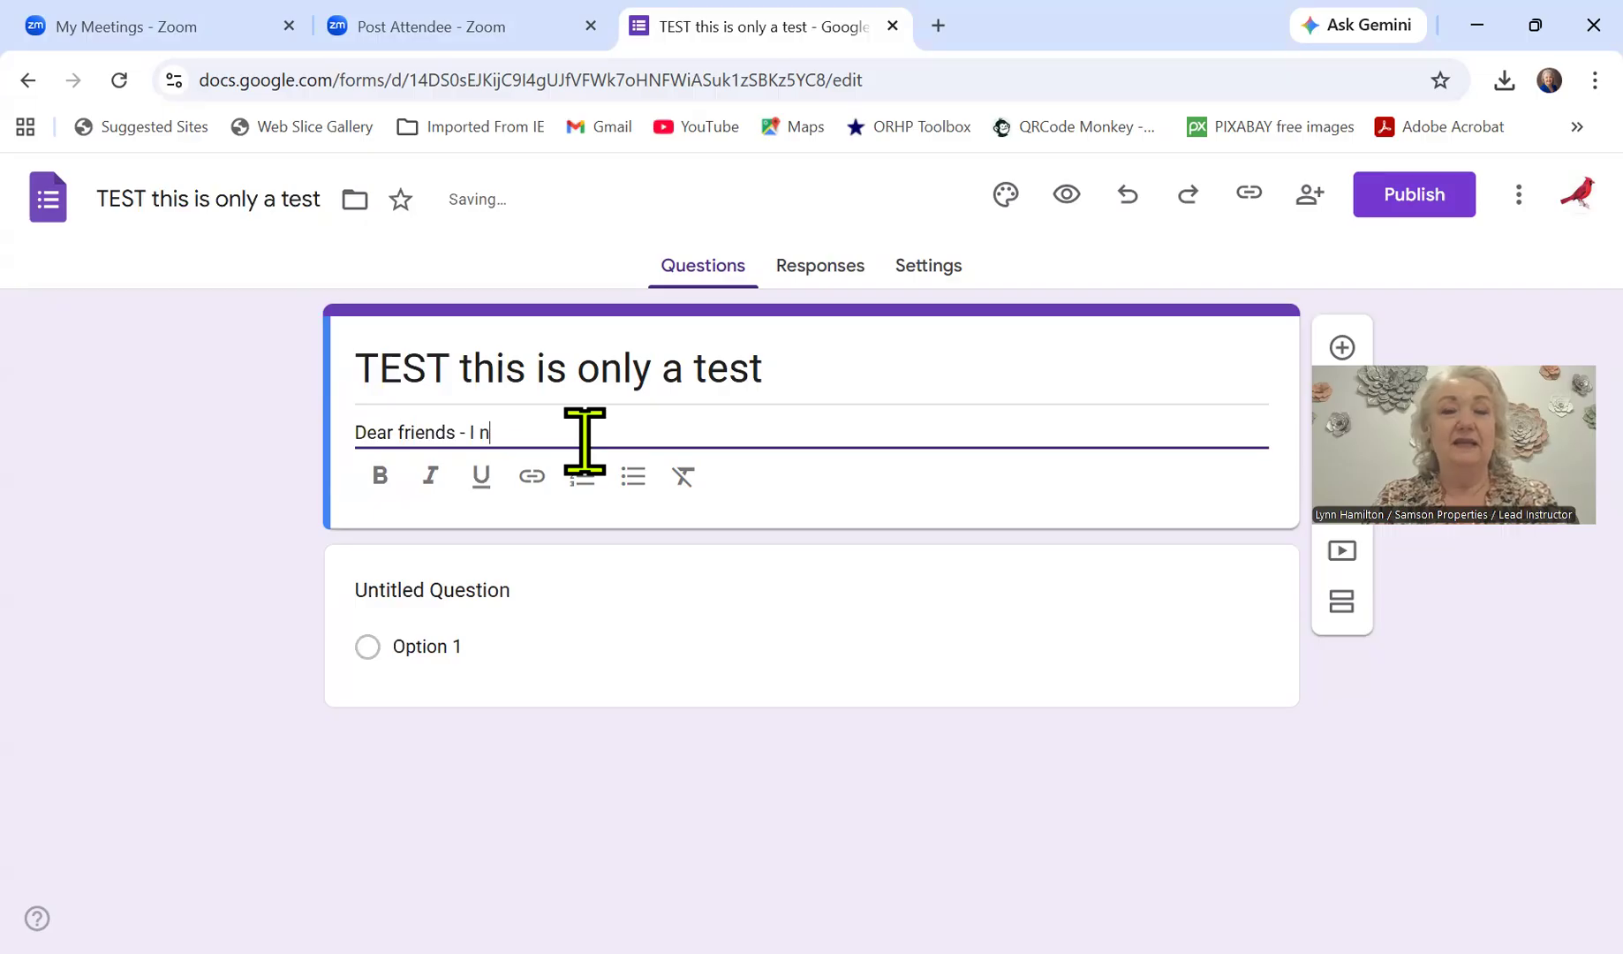
pyautogui.write('eed tou')
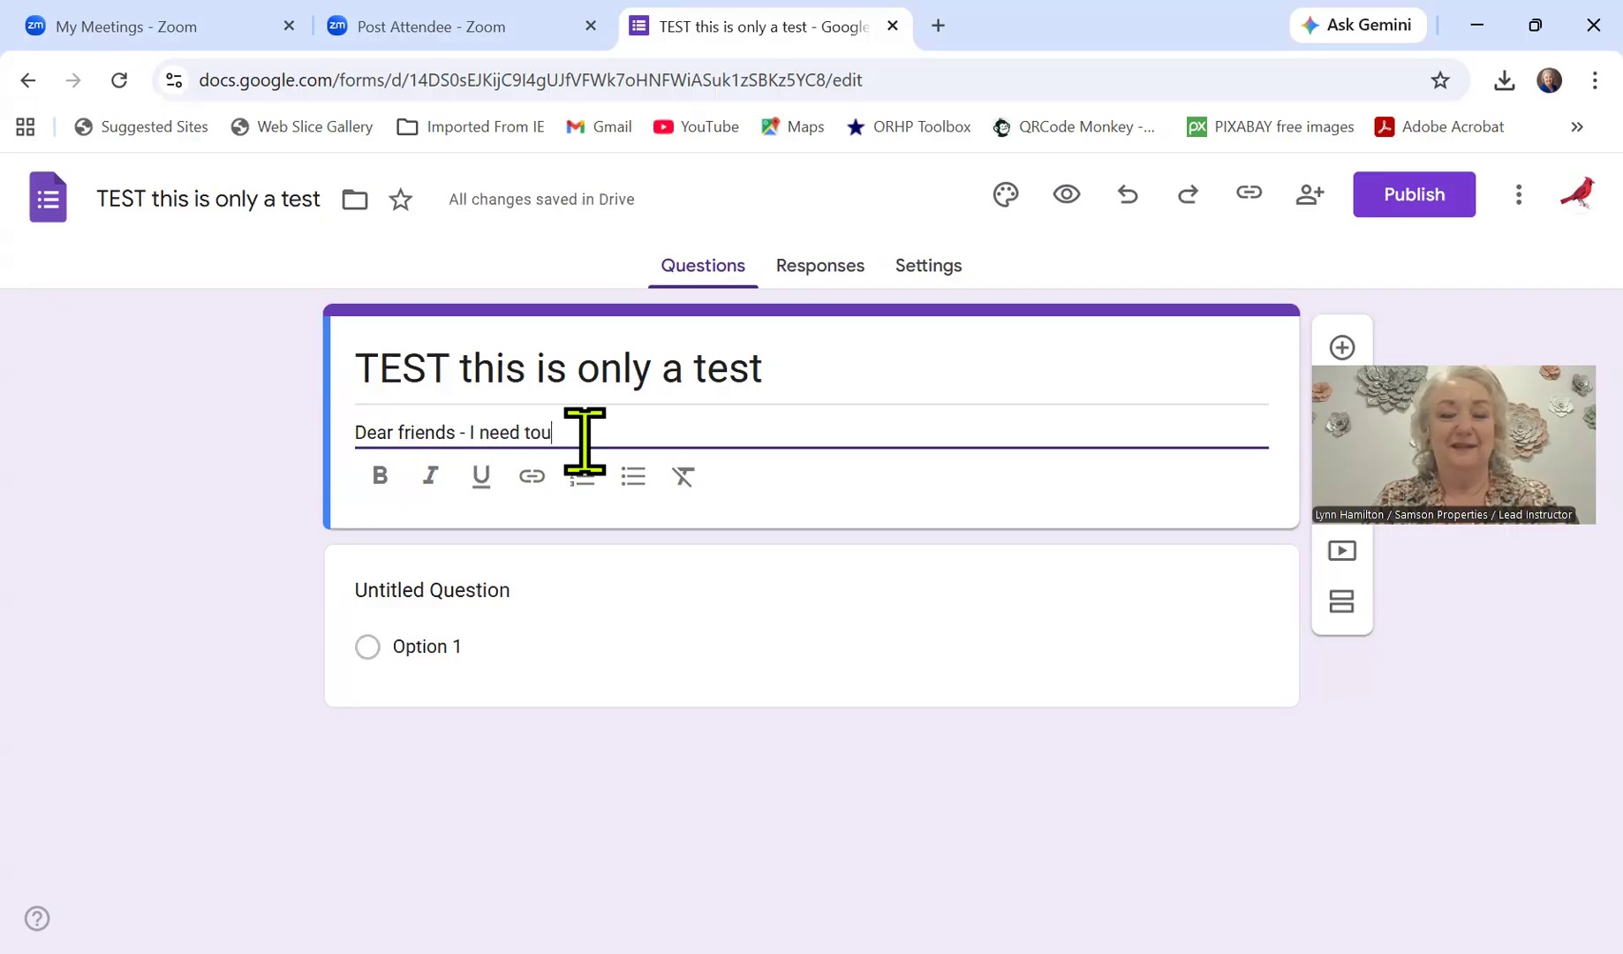
pyautogui.press('BackSpace')
pyautogui.press('BackSpace')
pyautogui.press('BackSpace')
pyautogui.write('your')
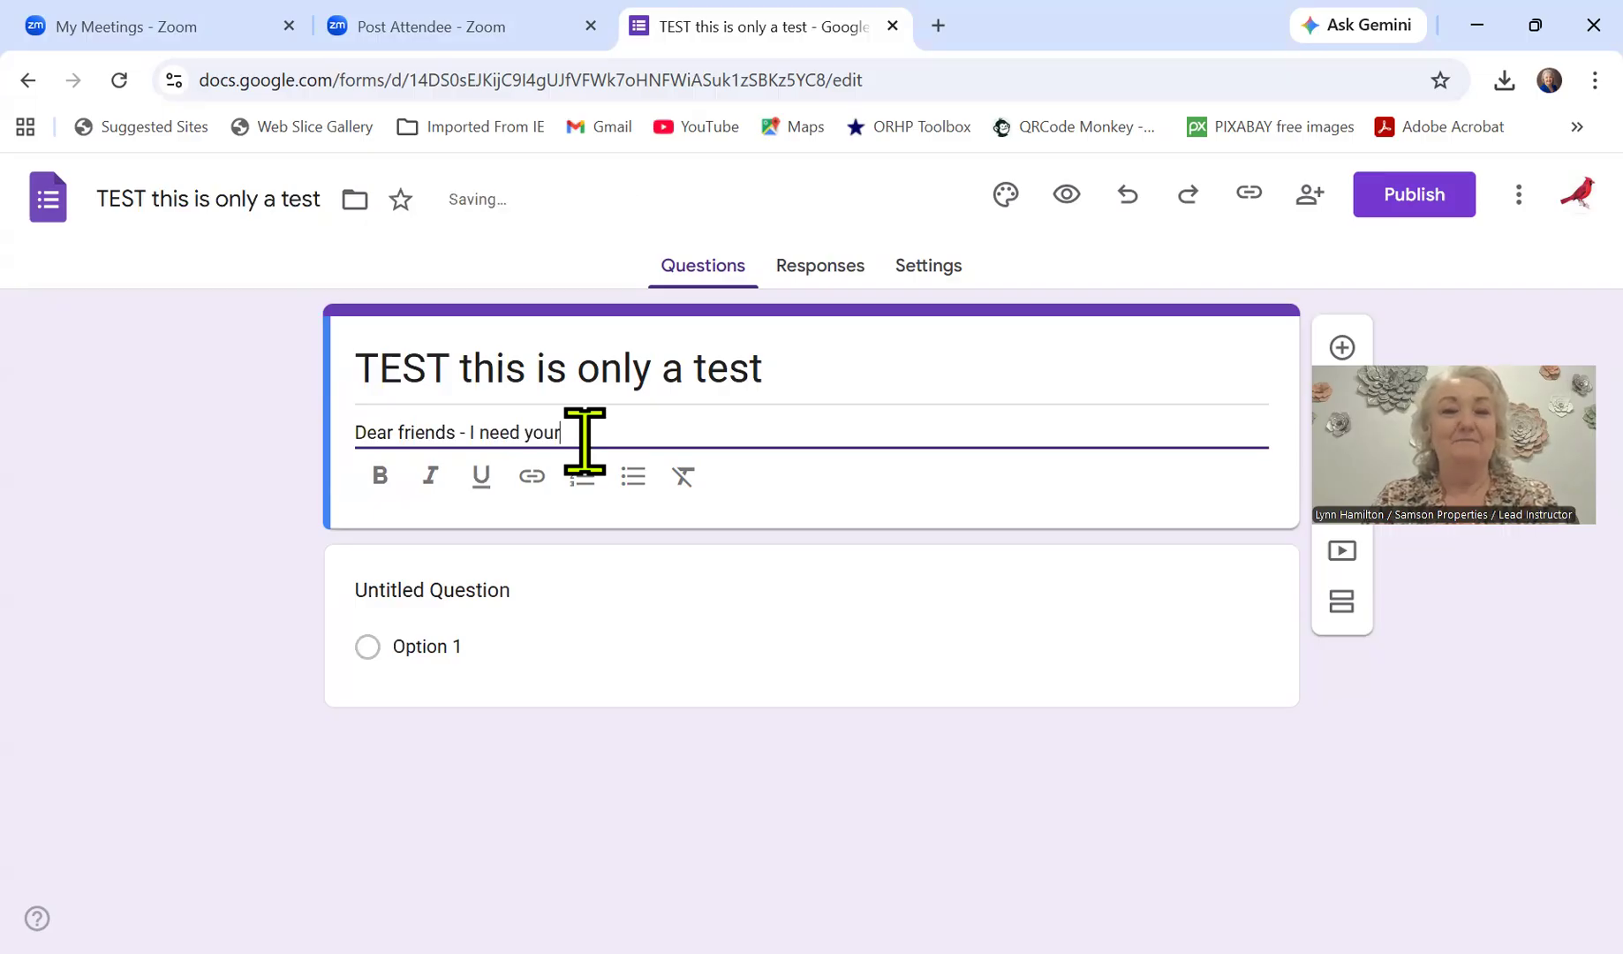
pyautogui.write(' help.')
pyautogui.press('Return')
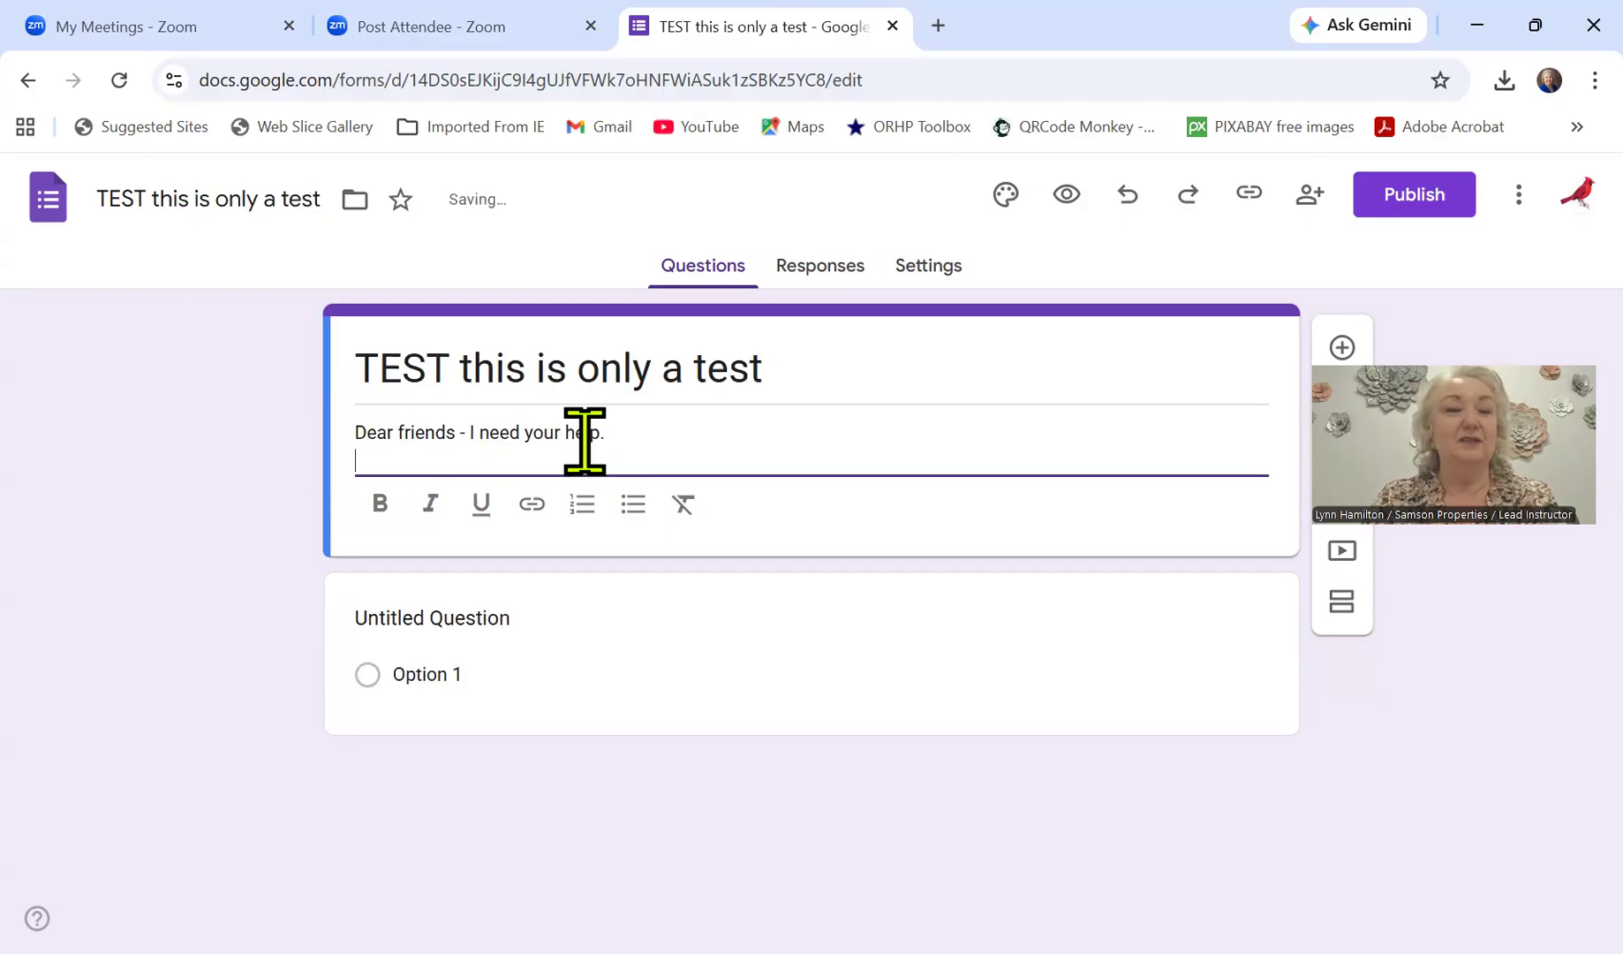
# Step: Below a few blank lines in the description, add a signature with the sender's full name followed by "/Lead Instructor / Samson"
pyautogui.press('Return')
pyautogui.press('Return')
pyautogui.press('Return')
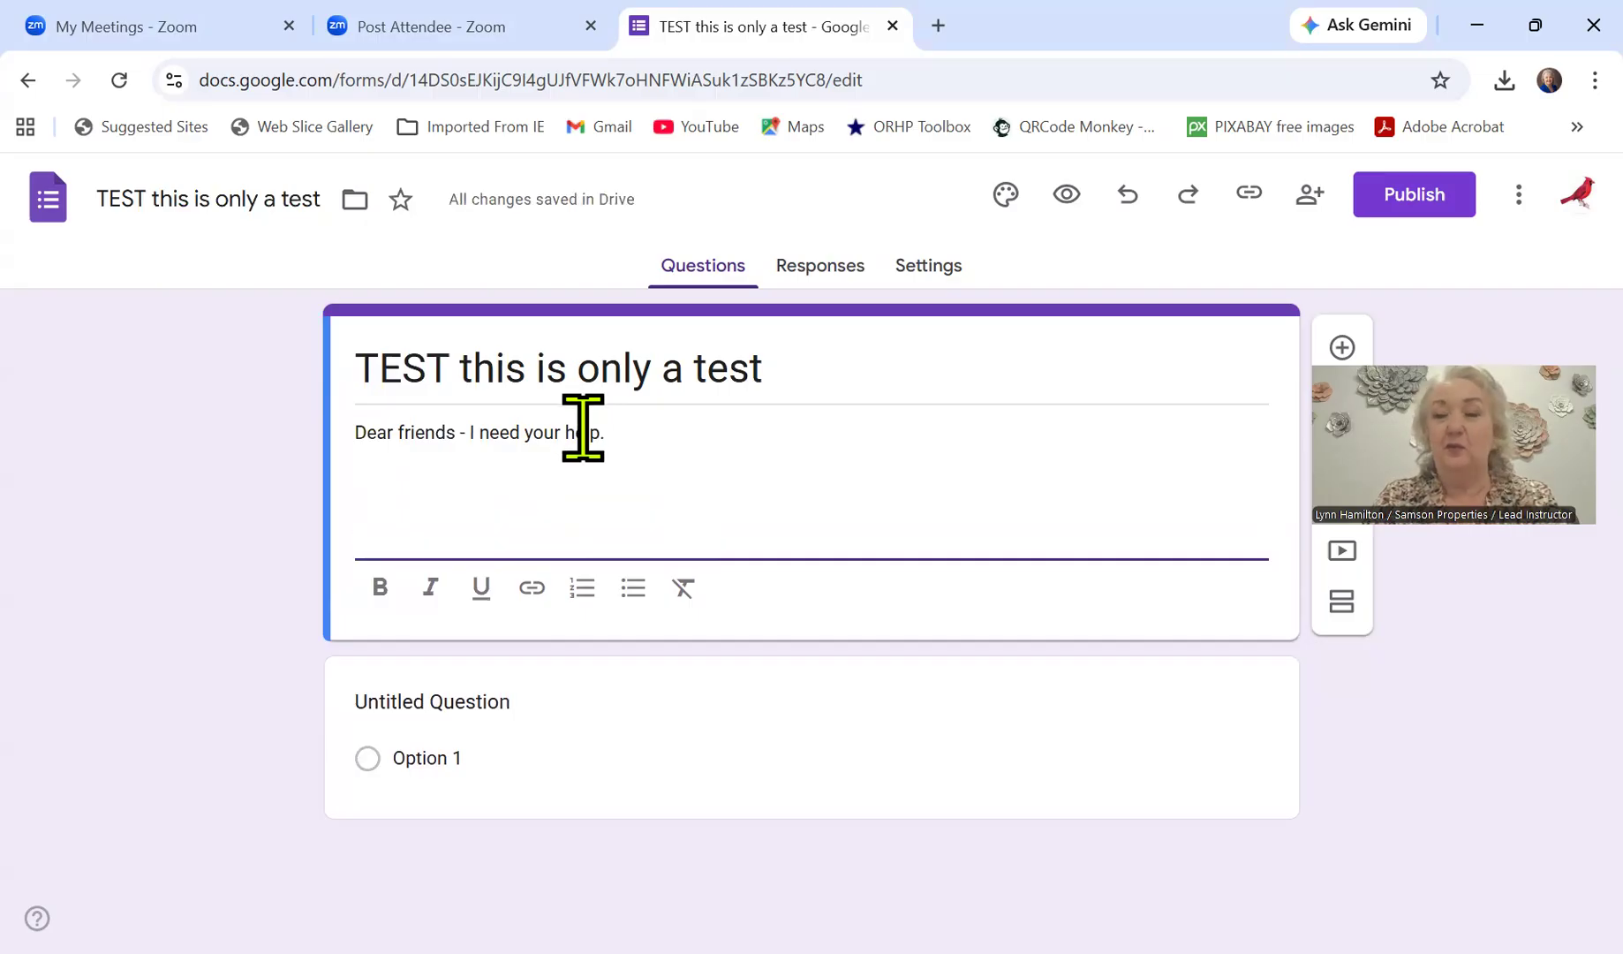
pyautogui.write('Lynn ')
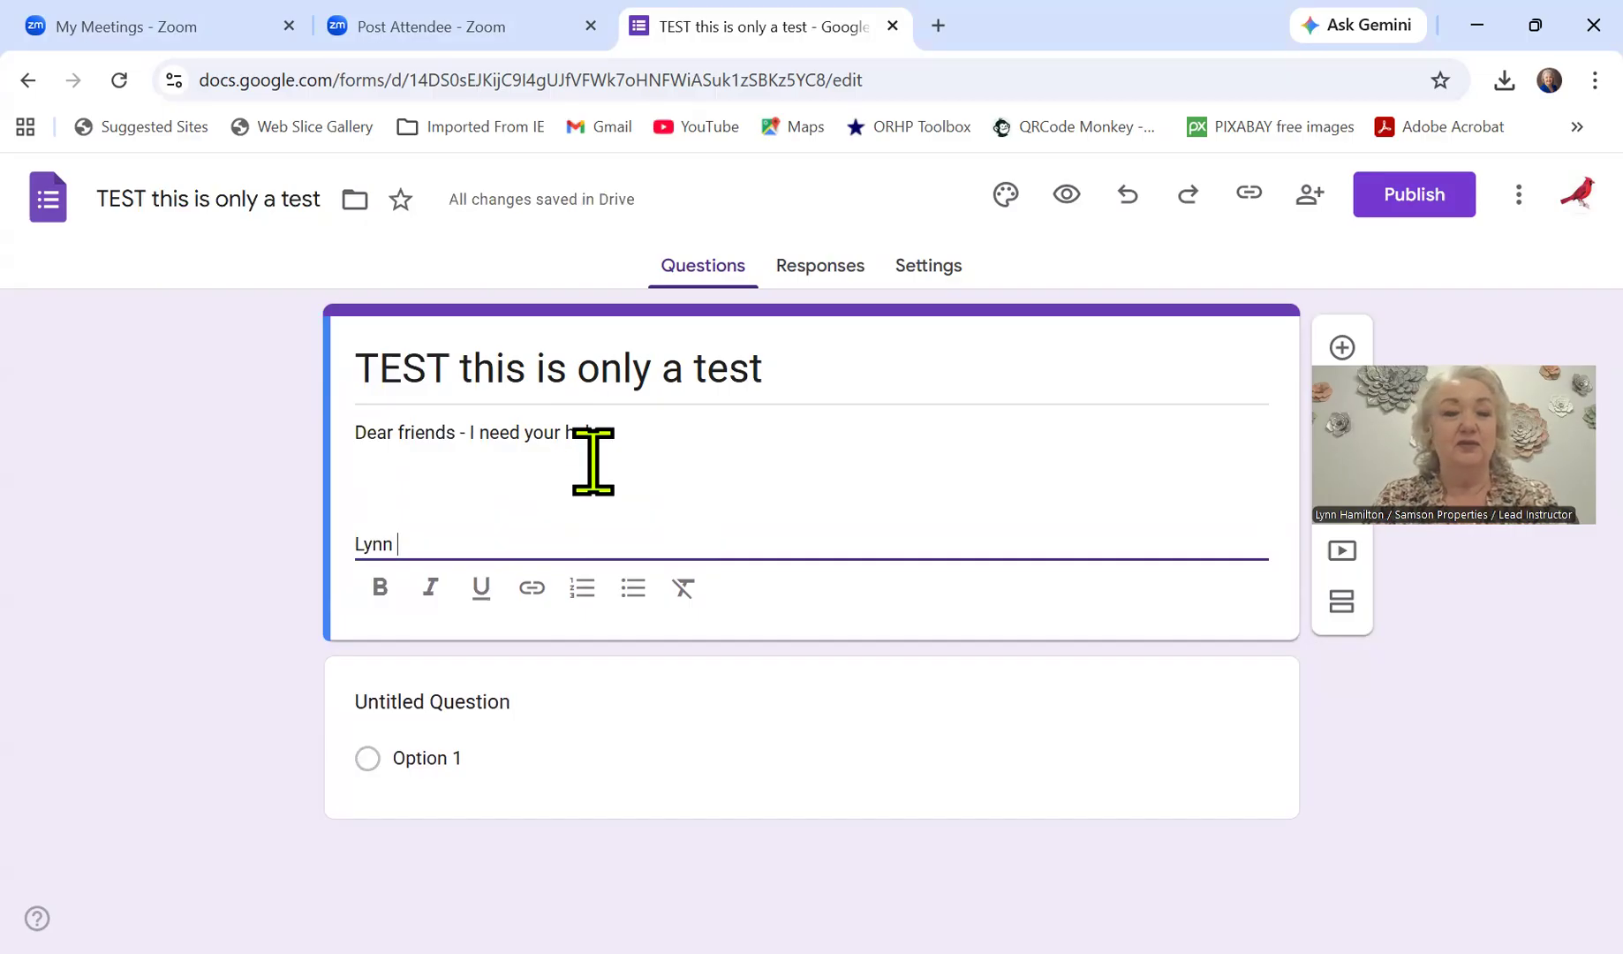
pyautogui.write('haHa')
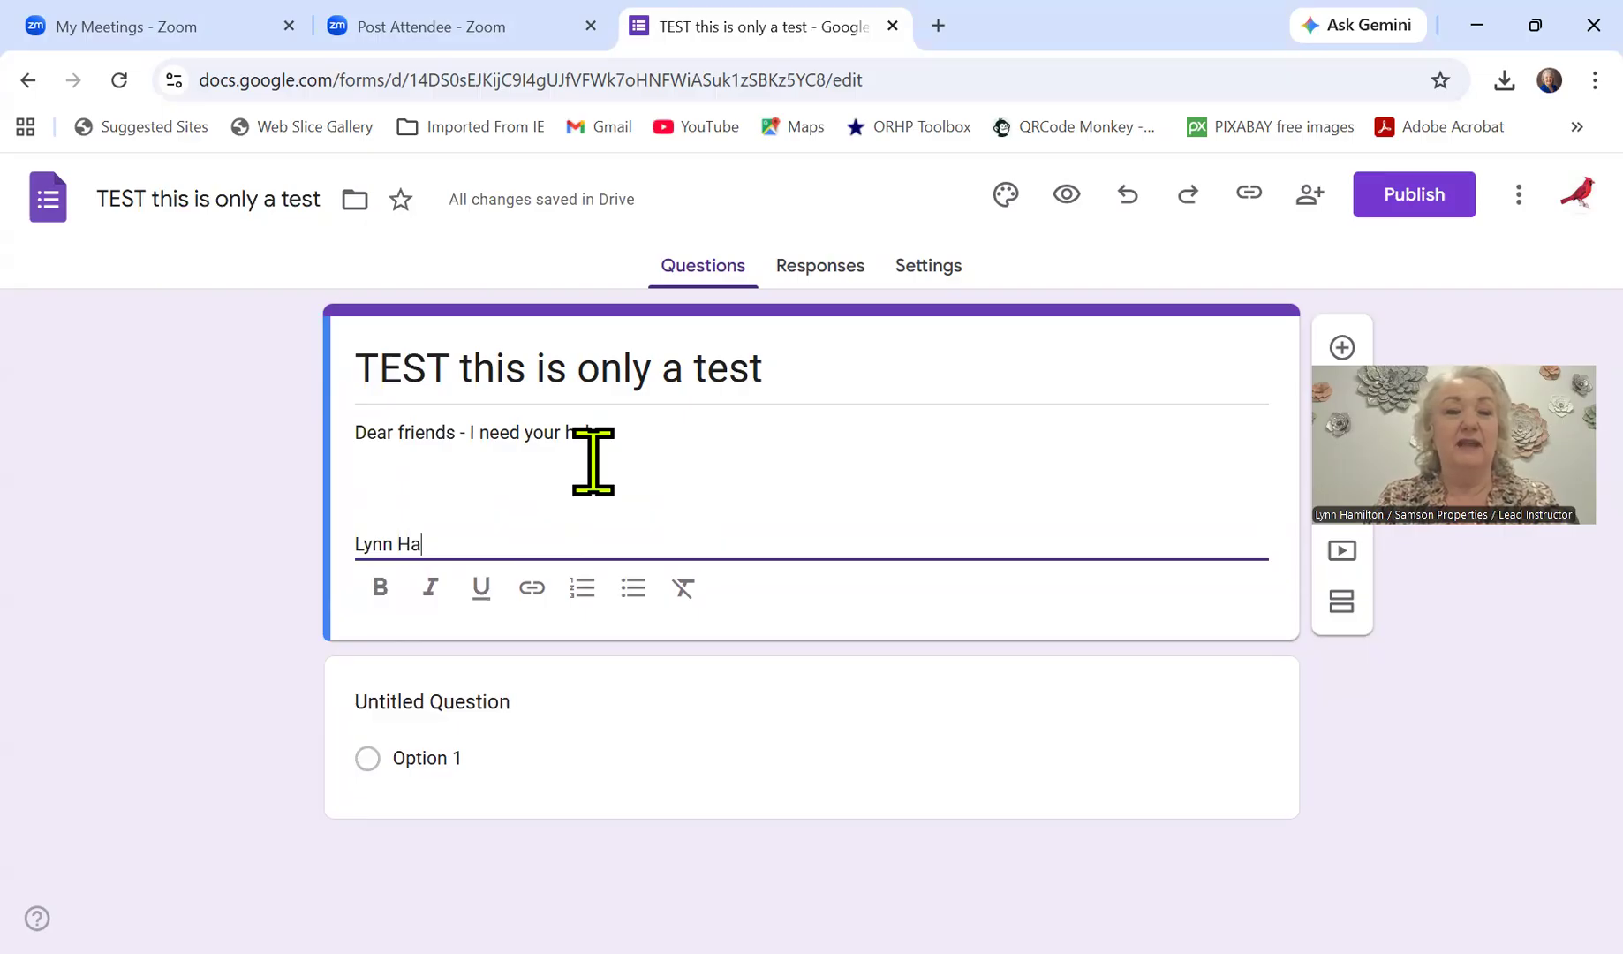
pyautogui.write('milton/L')
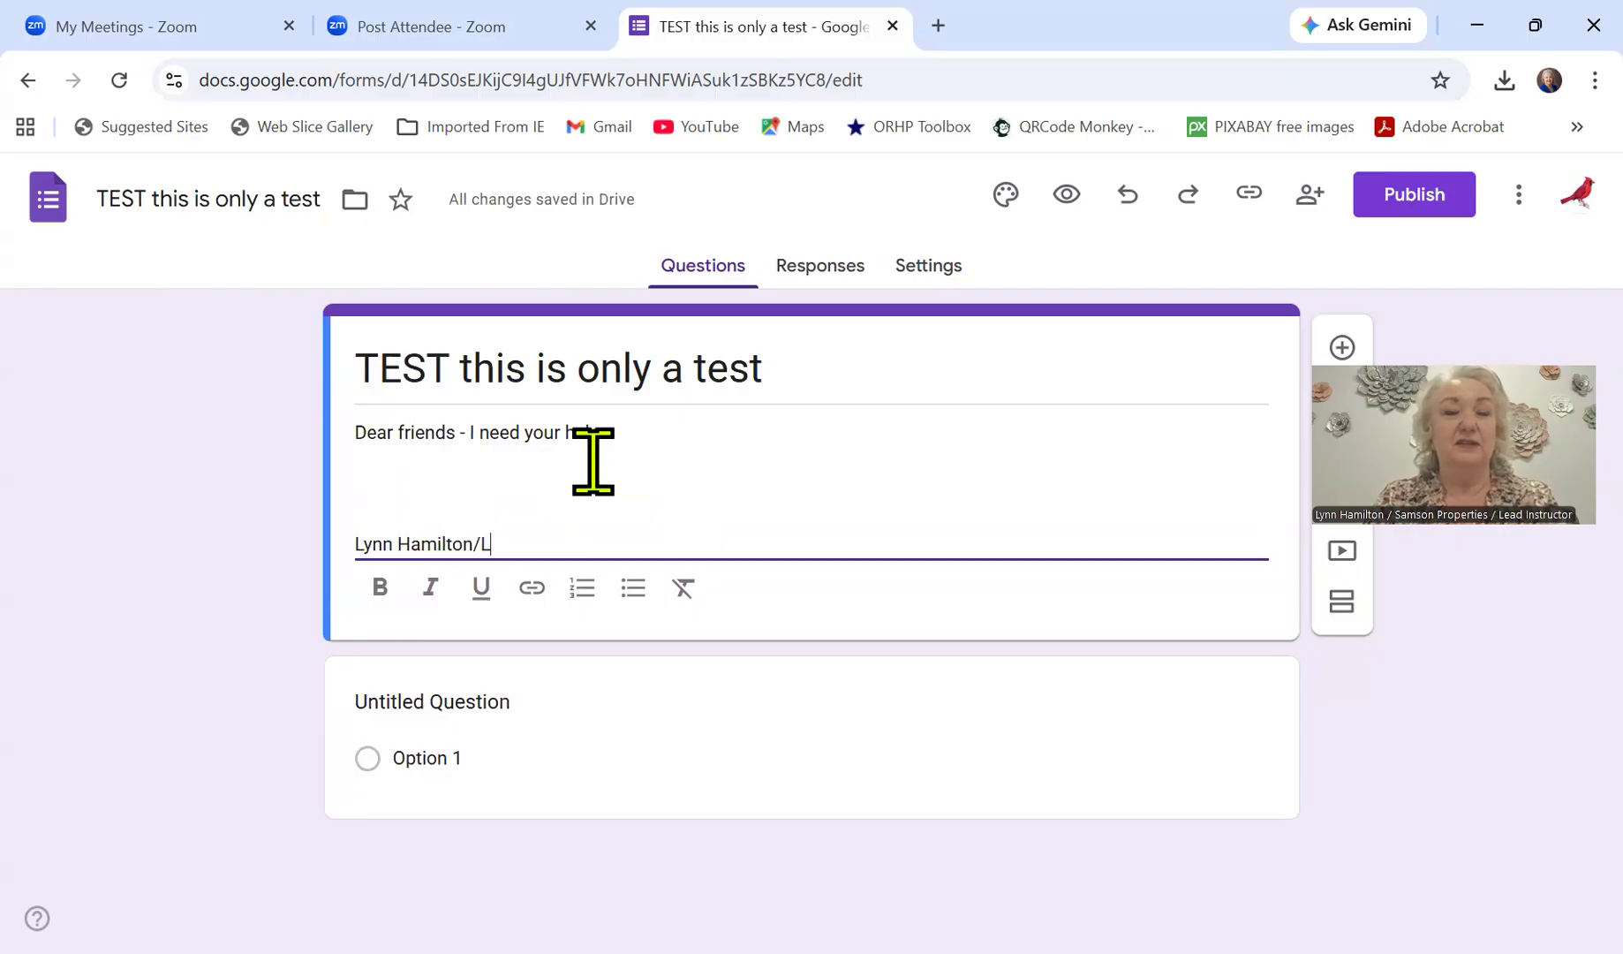
pyautogui.write('ead Instruc')
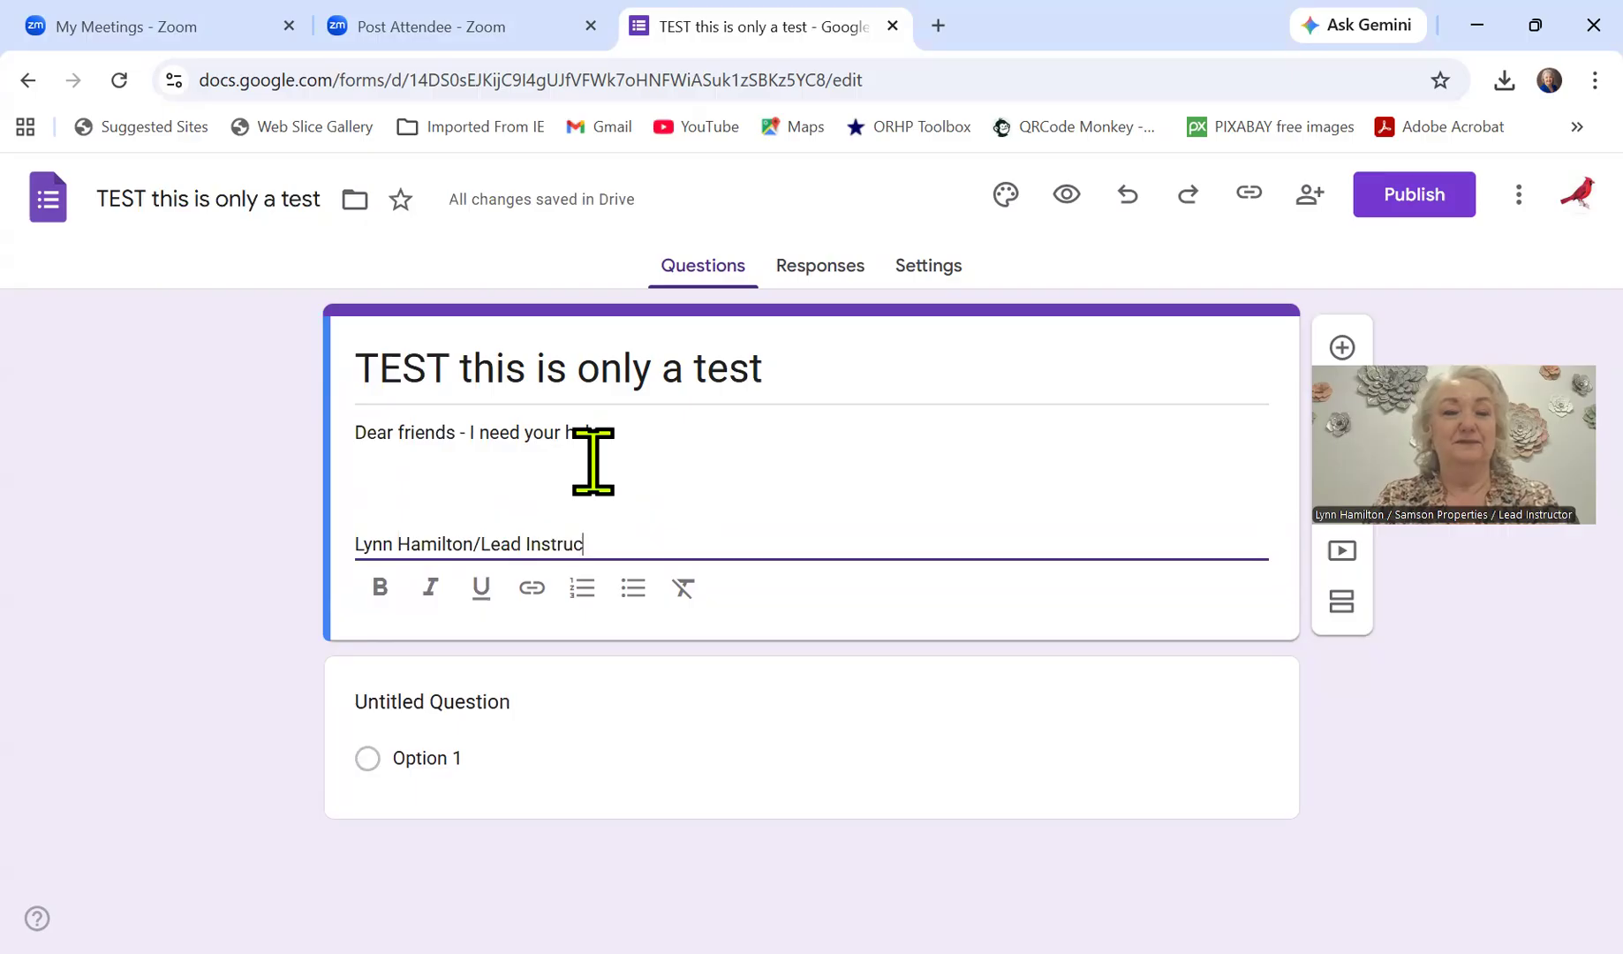
pyautogui.write('tor / Samso')
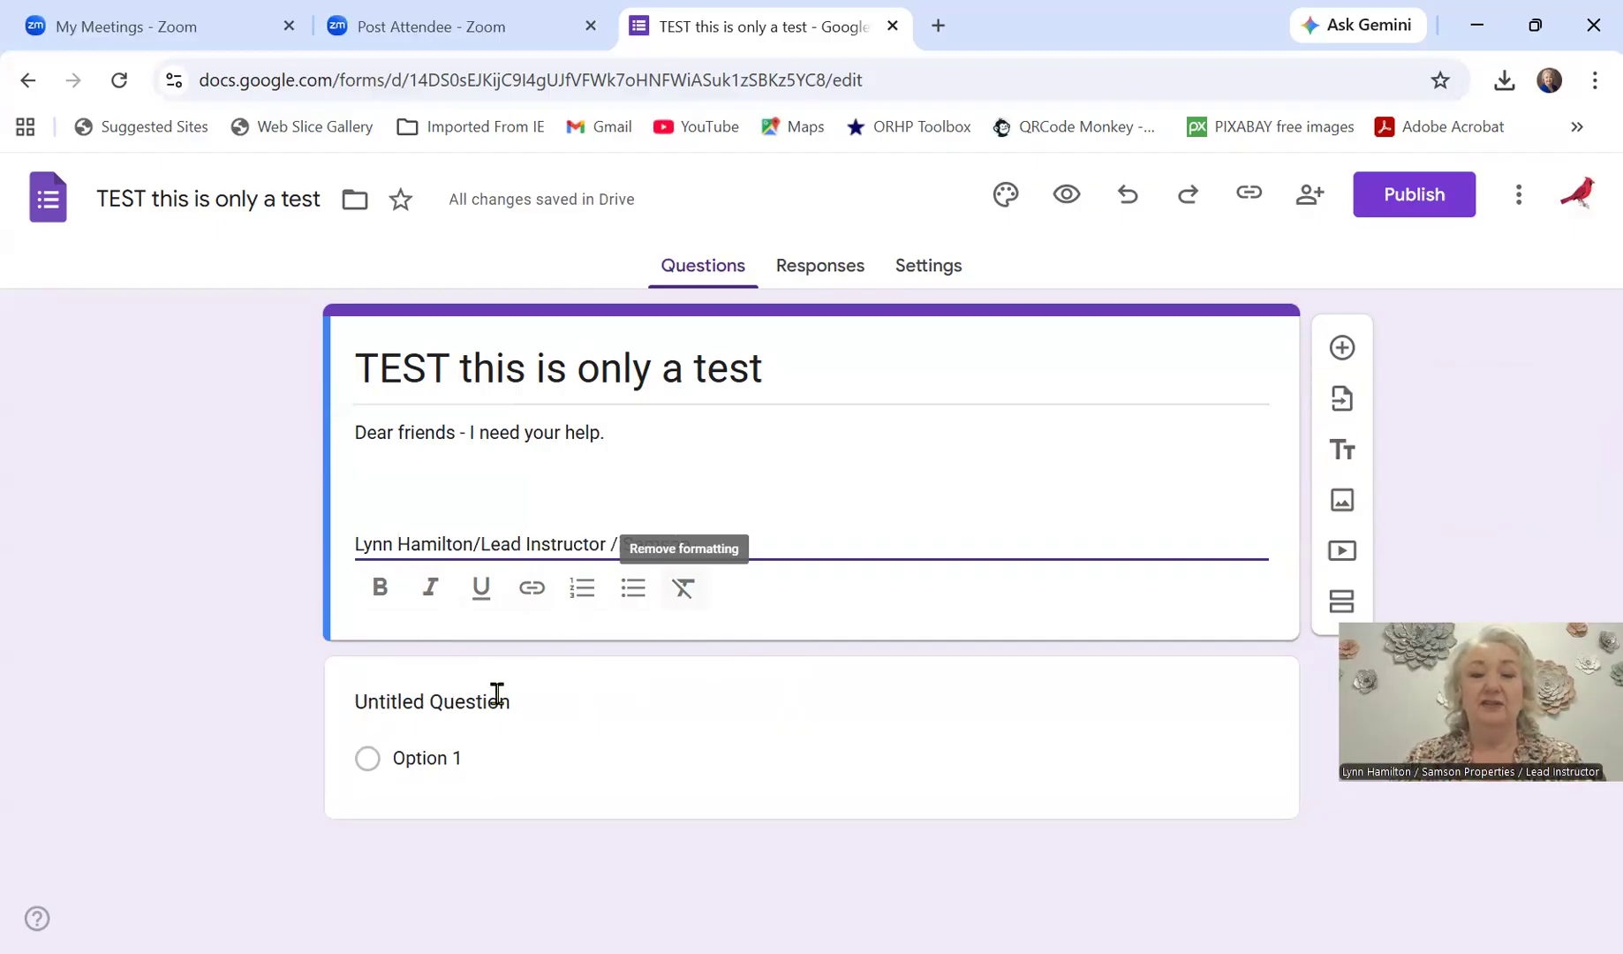
pyautogui.click(381, 645)
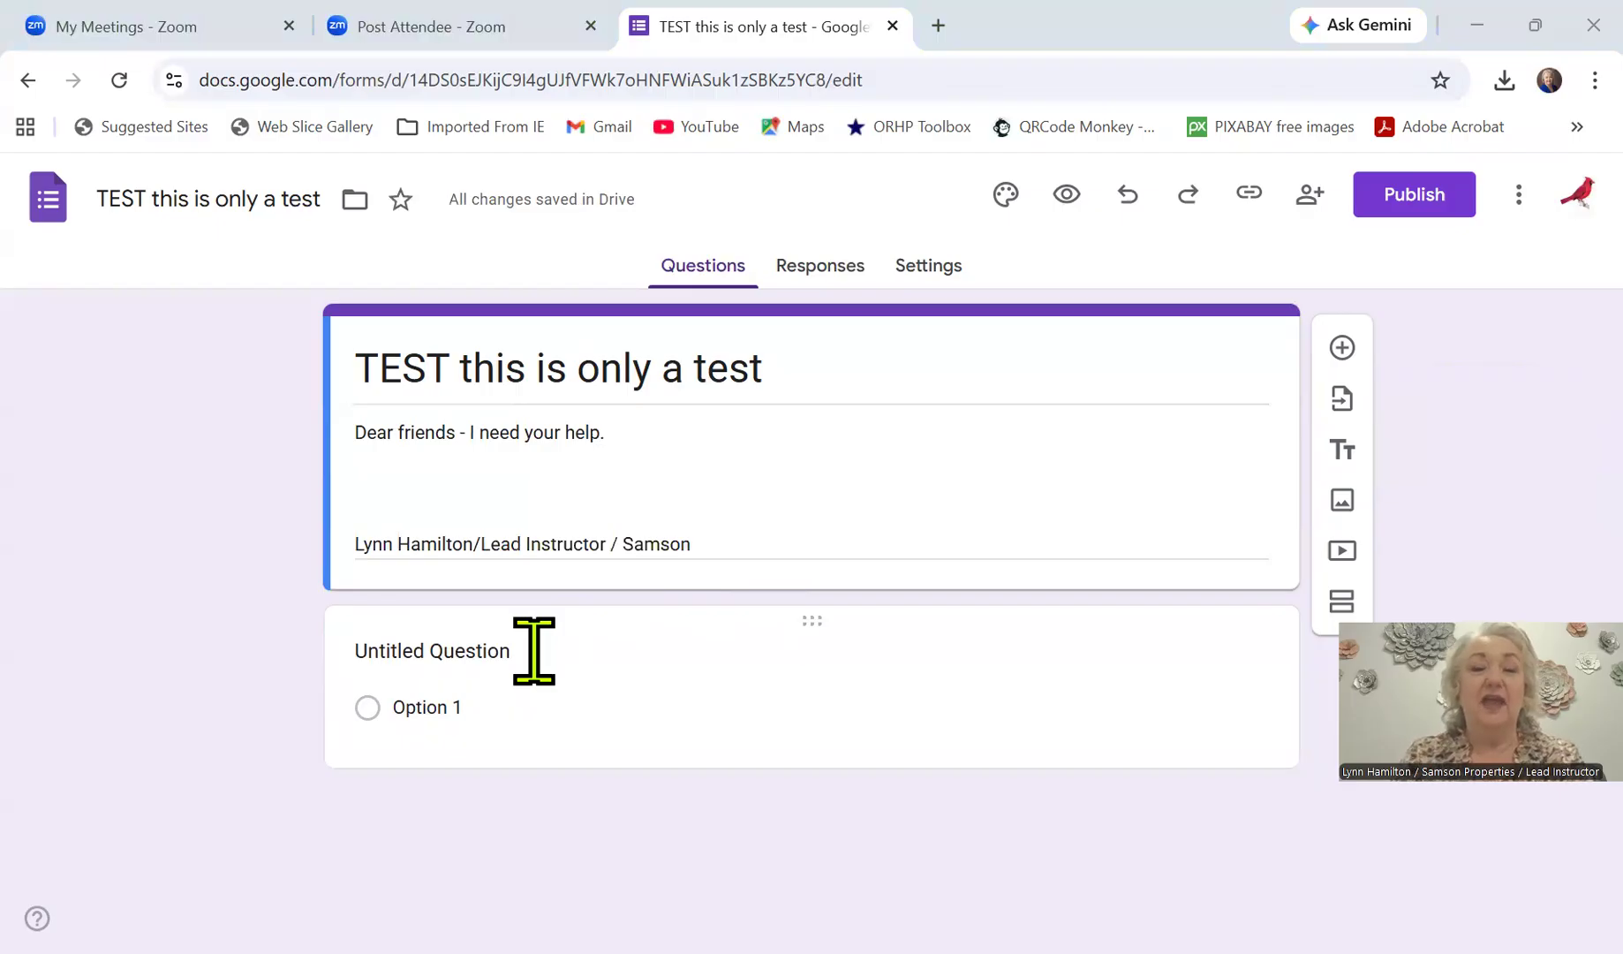
# Step: Replace the untitled question's text with "WHAT COLOR IS YOUR FRONT DOOR?"
pyautogui.click(526, 655)
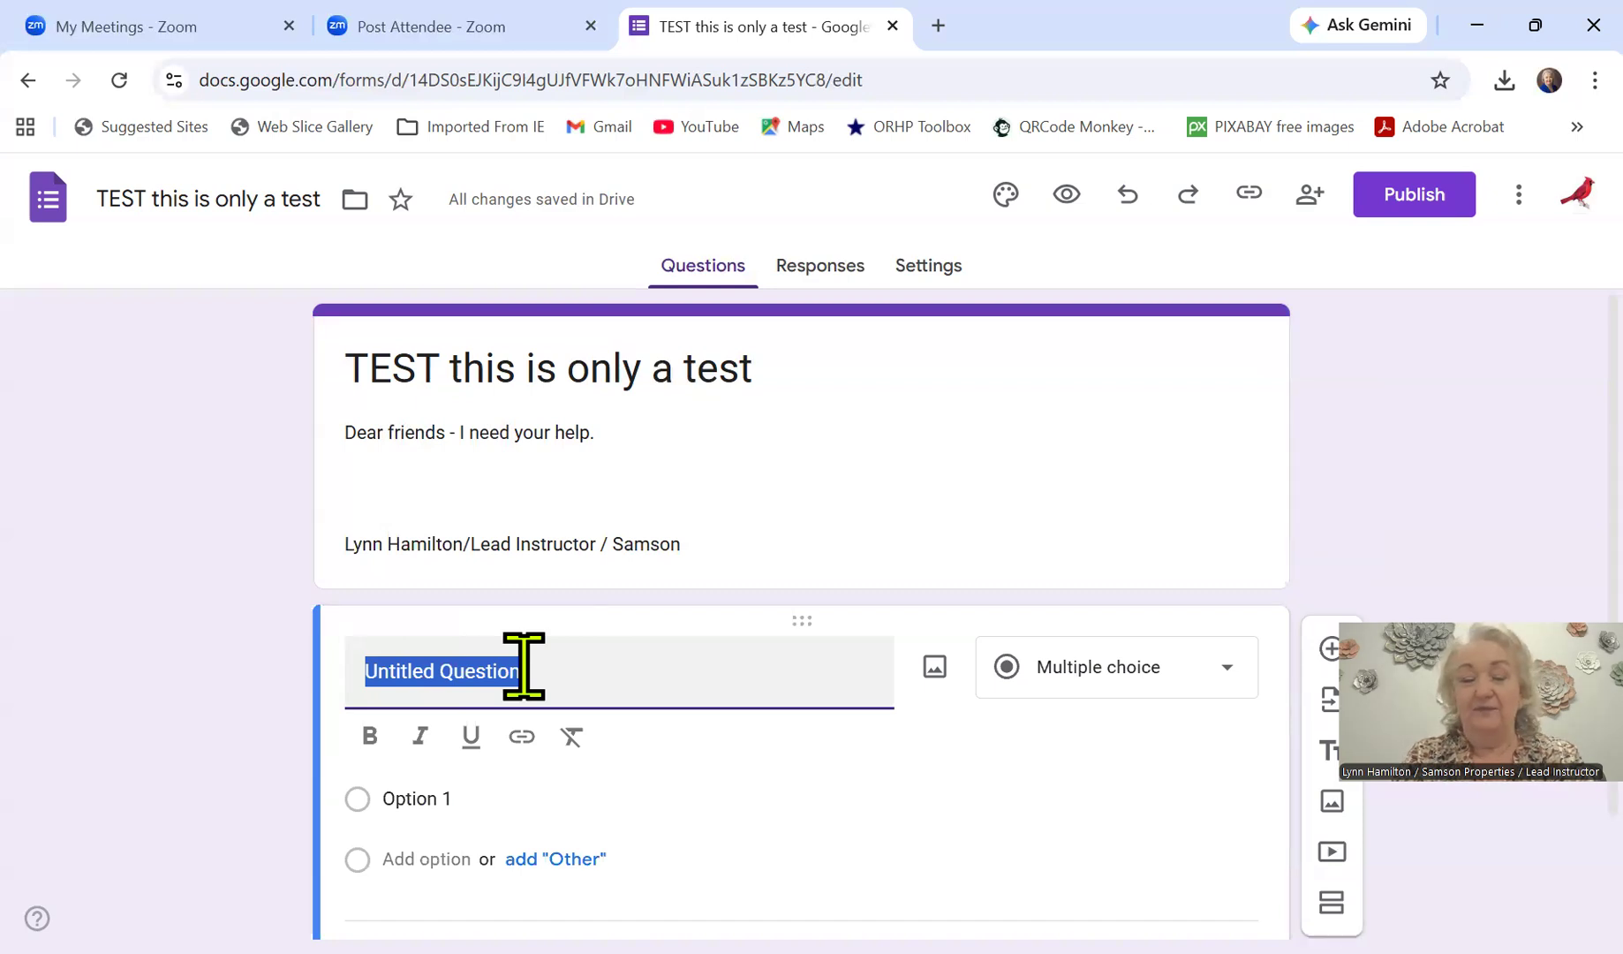
pyautogui.write('W')
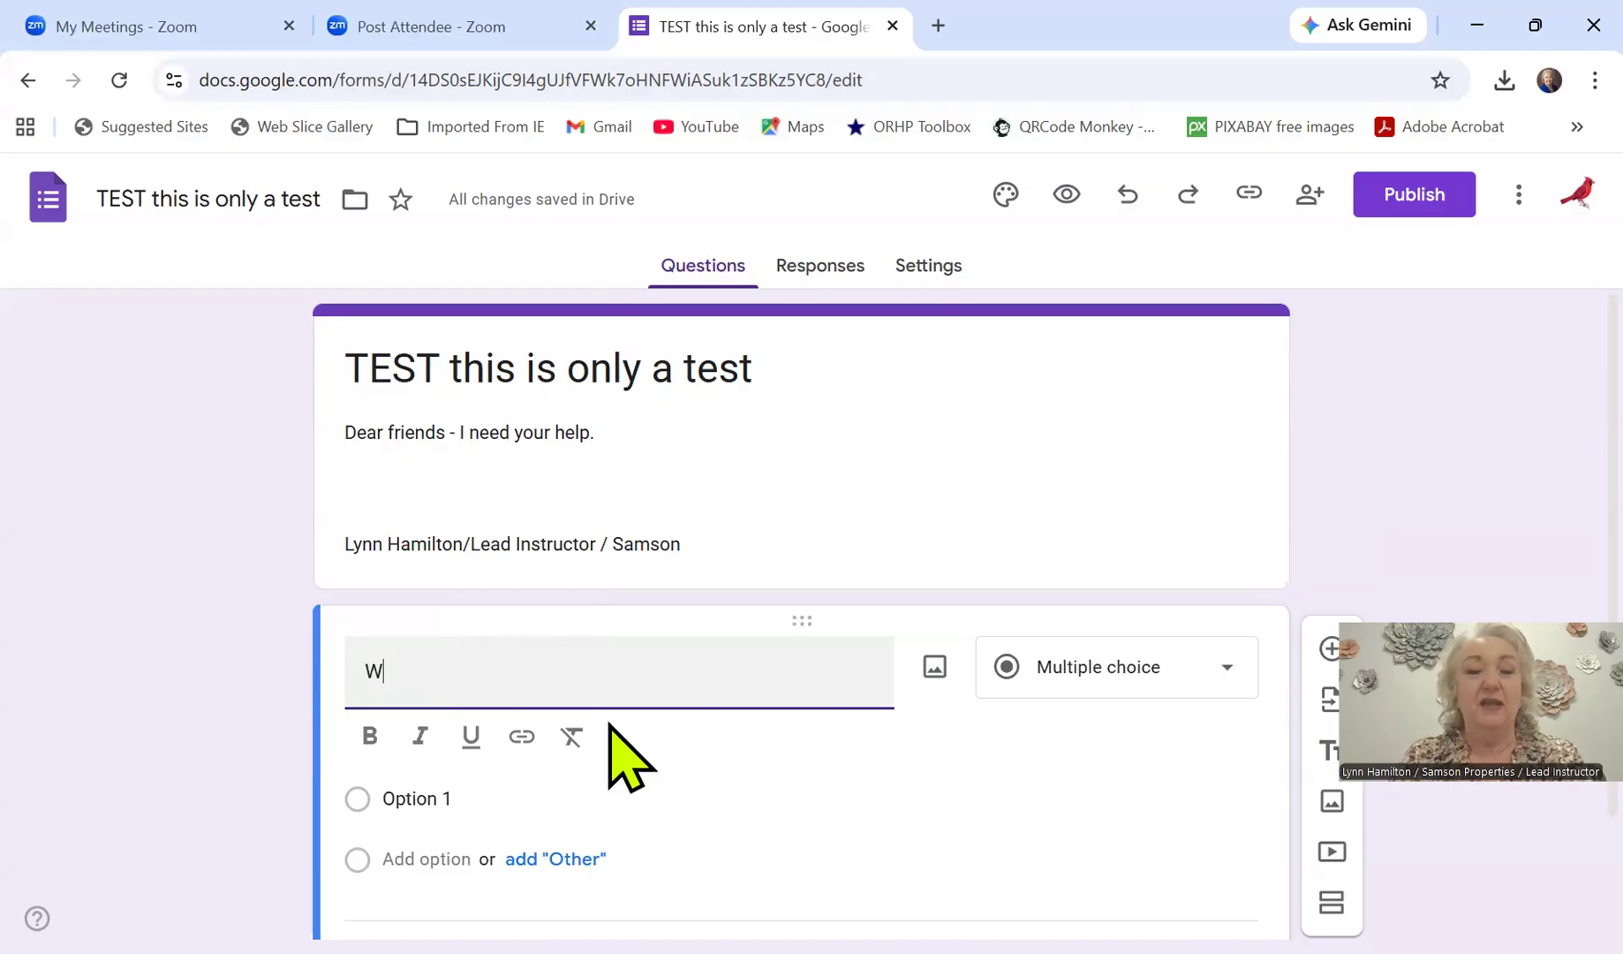
pyautogui.write('HAT CO')
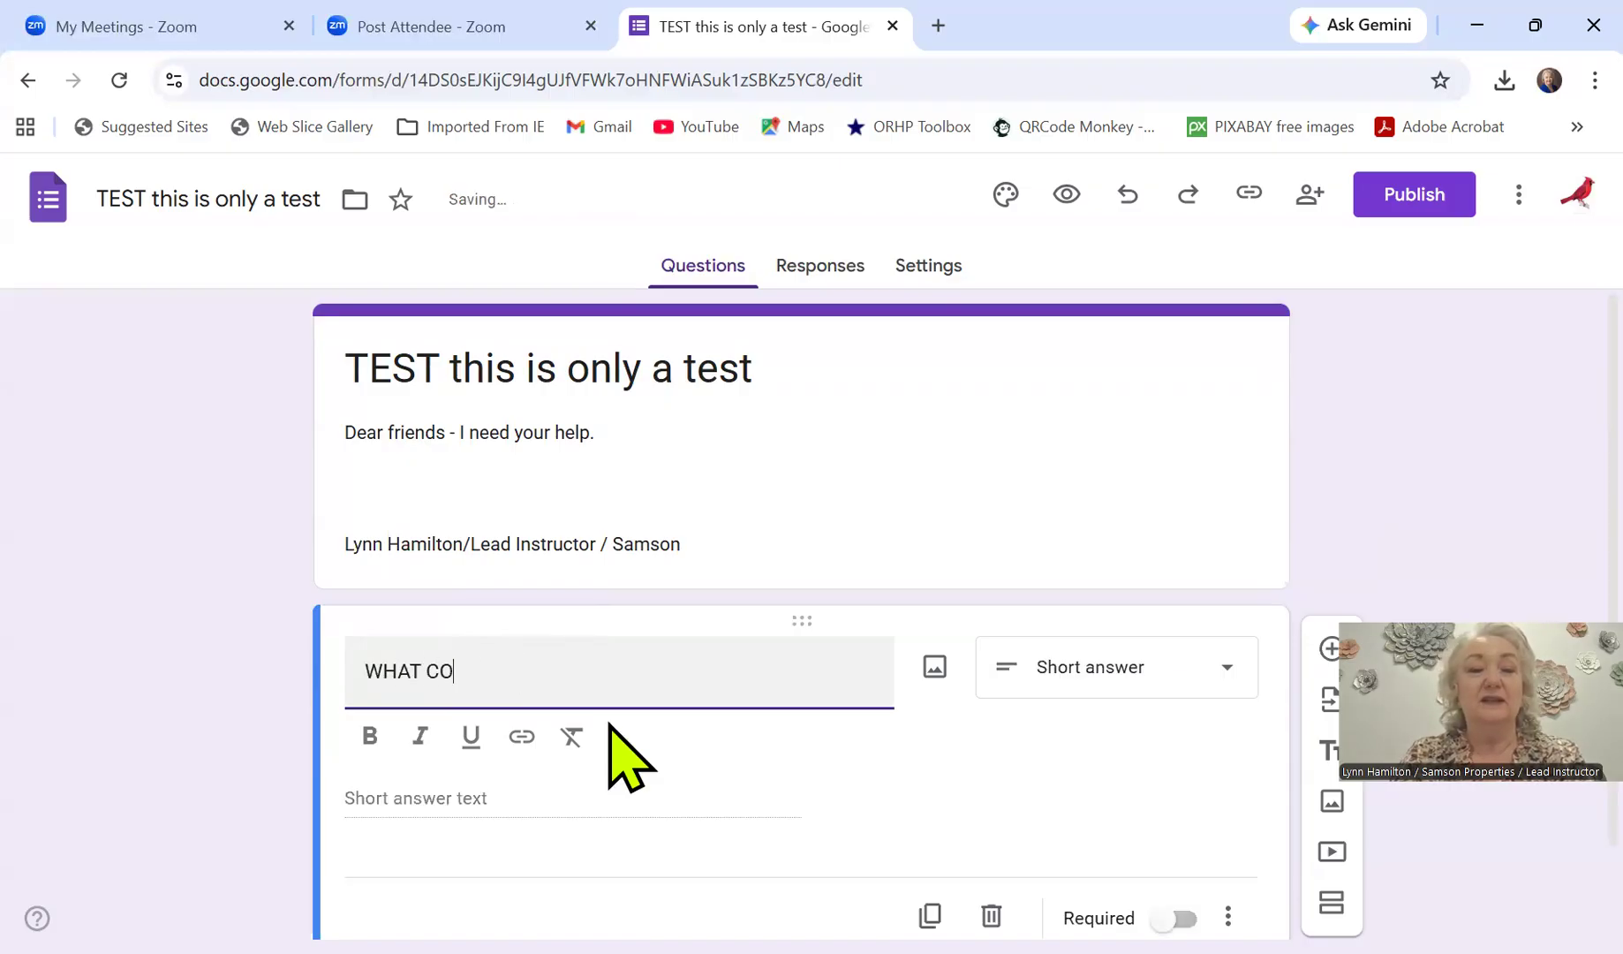
pyautogui.write('LOR IS YOUR FRO')
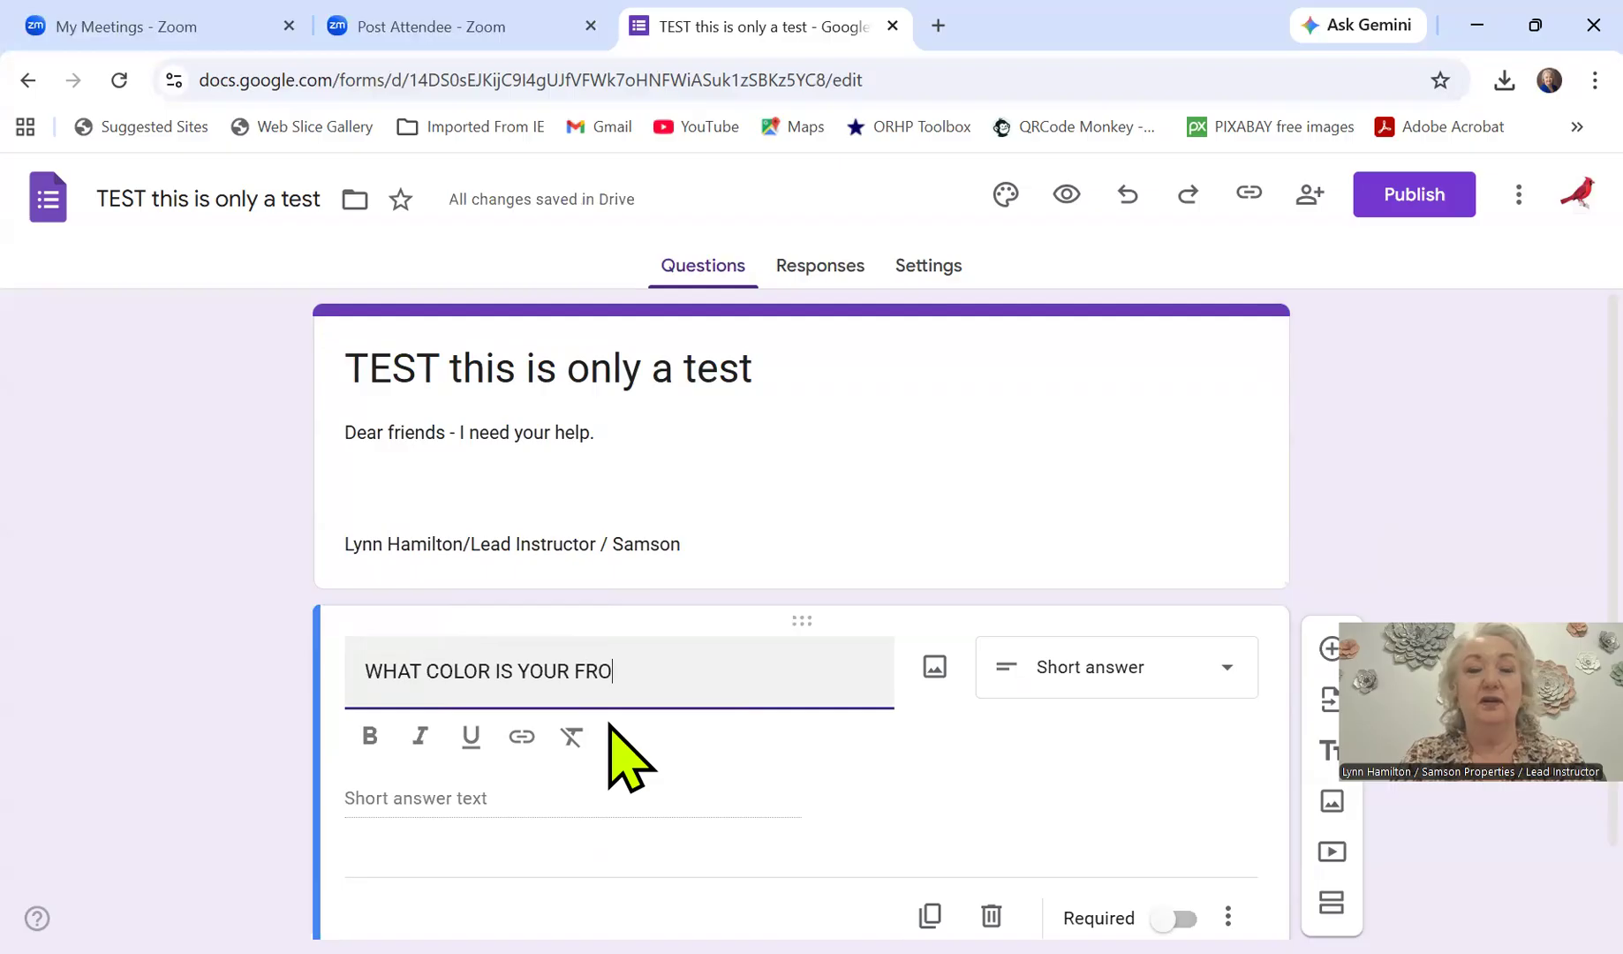
pyautogui.write('NT DORR')
pyautogui.press('BackSpace')
pyautogui.press('BackSpace')
pyautogui.write('OR')
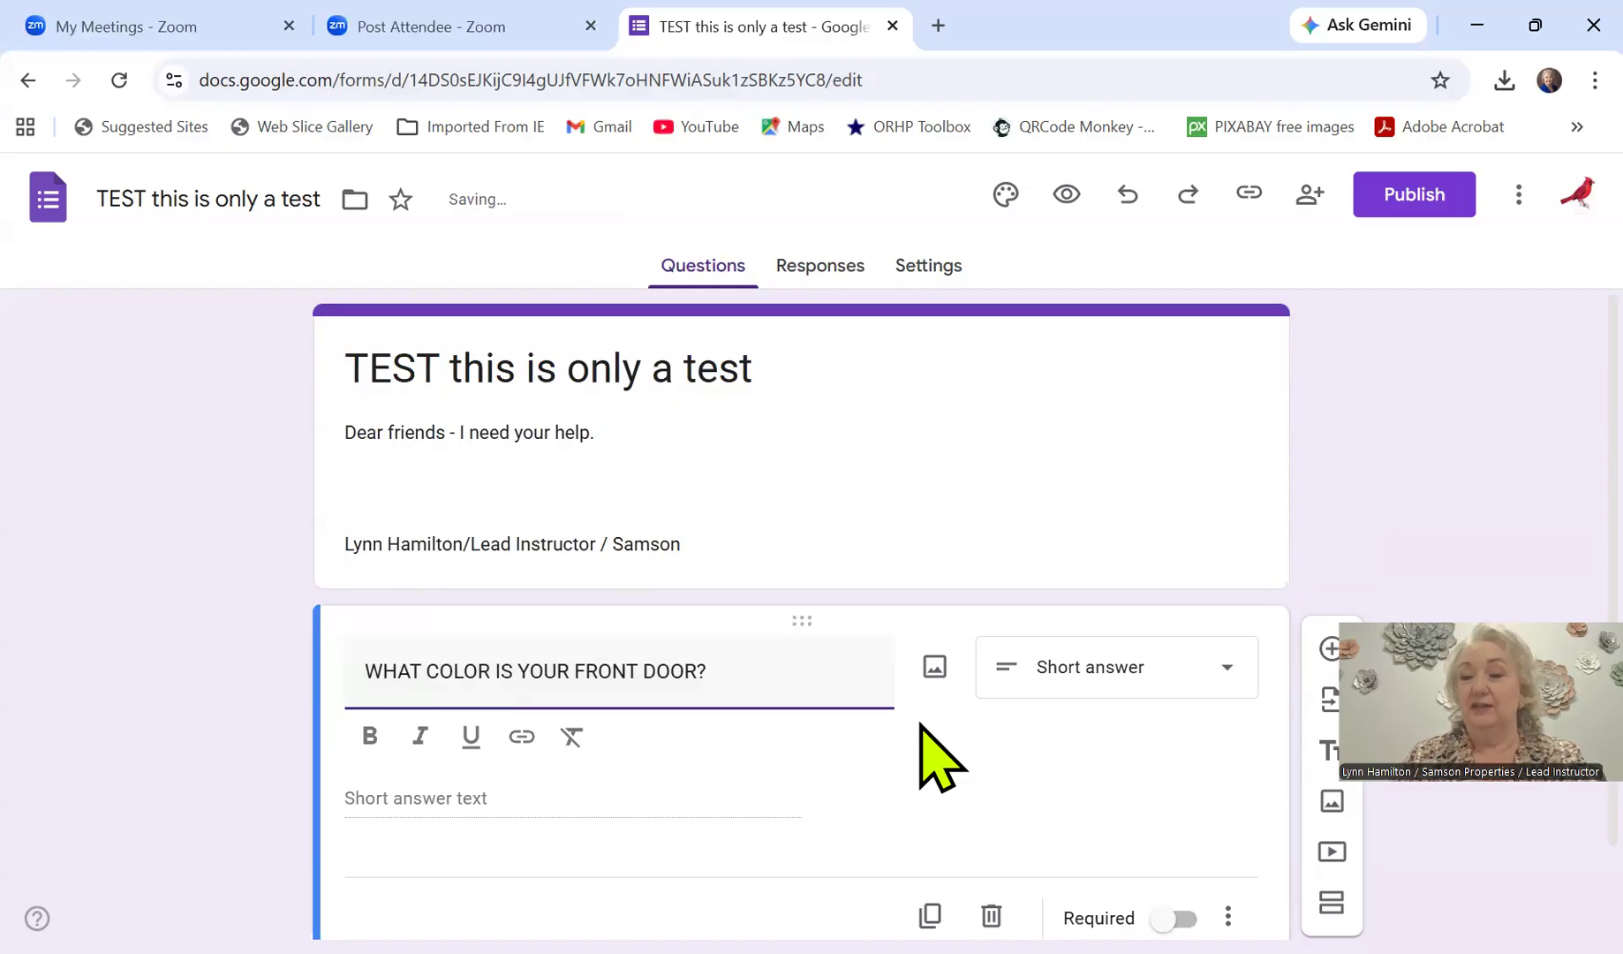
# Step: Change the front door question's type to Checkboxes and label its first option RED
pyautogui.click(1116, 667)
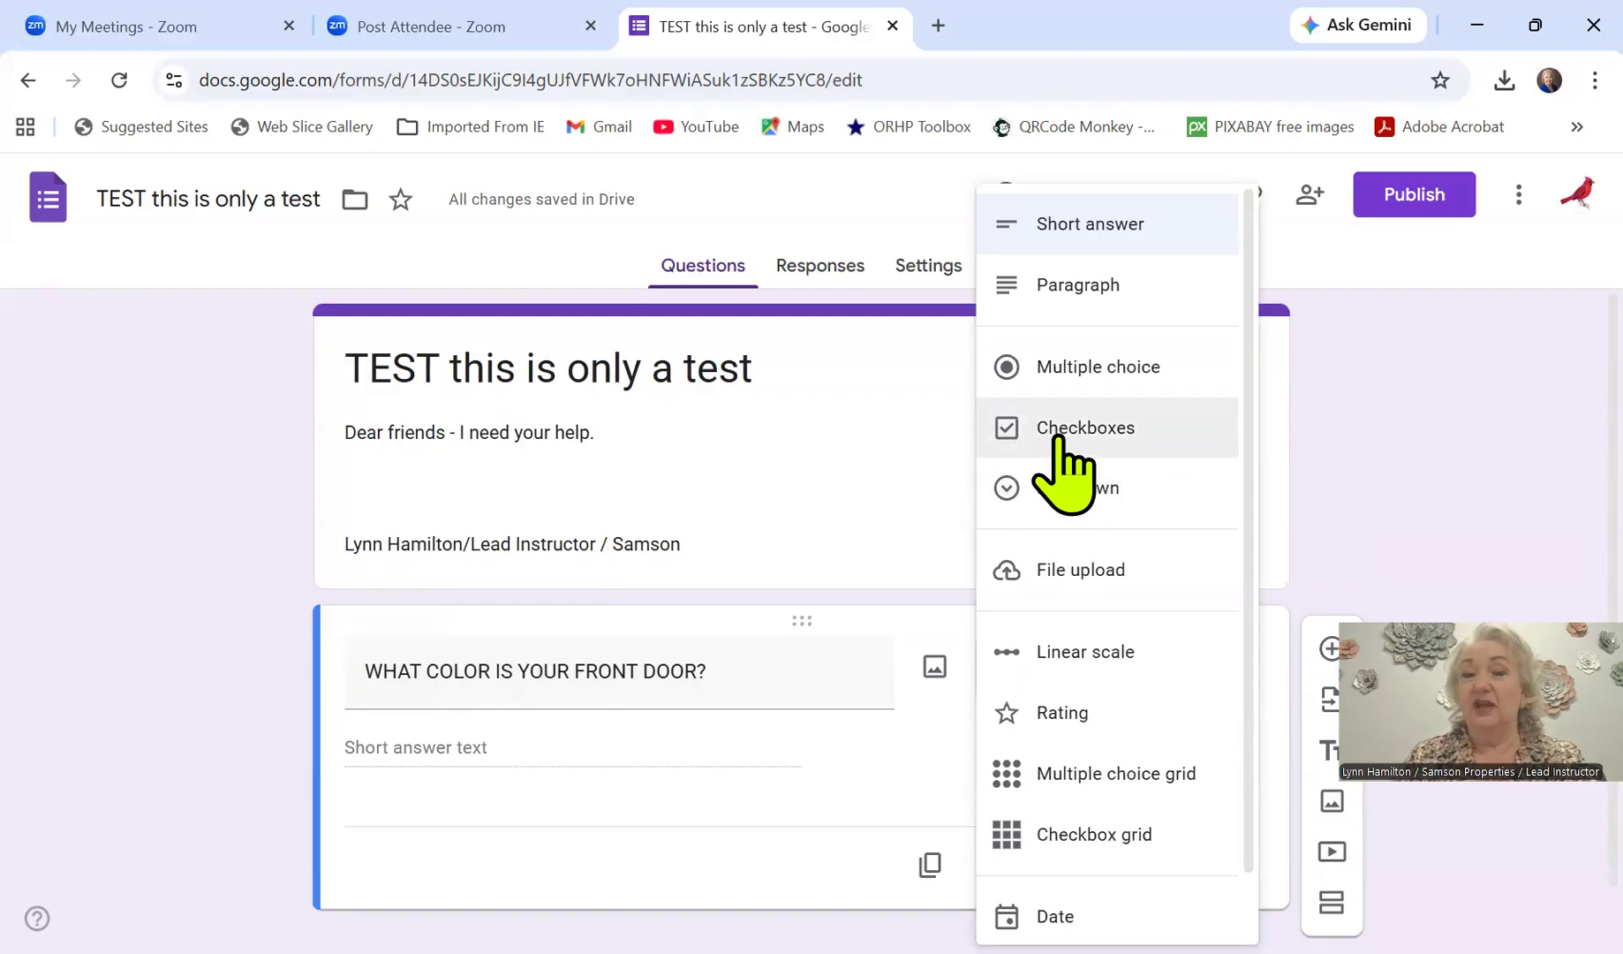
pyautogui.click(1067, 431)
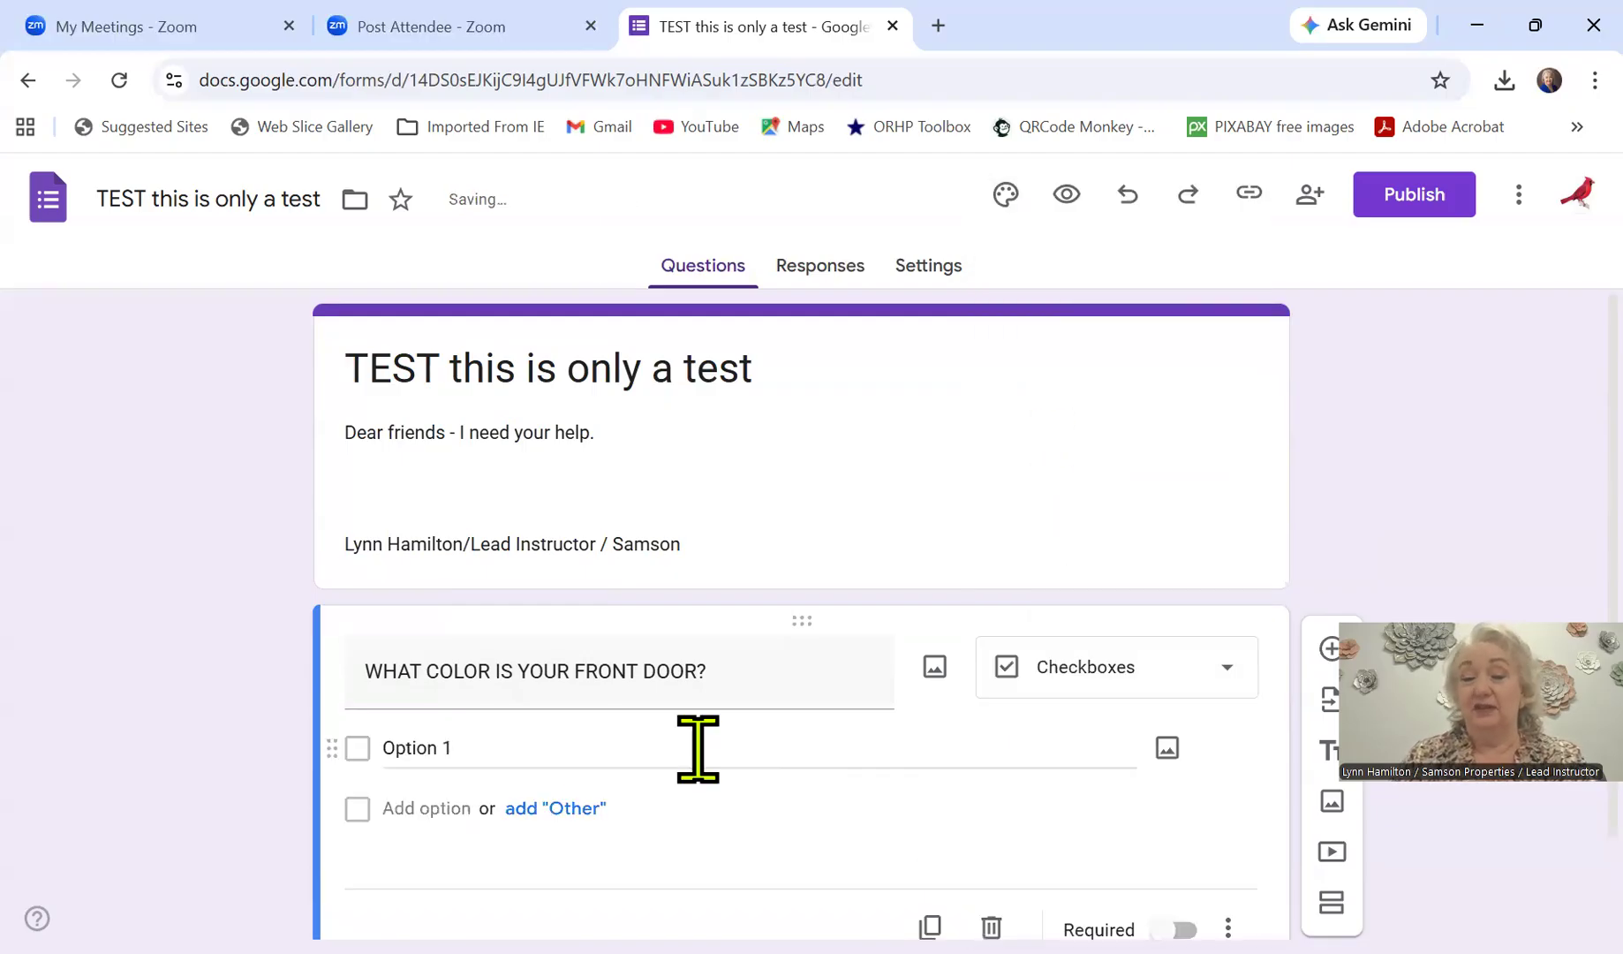
pyautogui.click(469, 748)
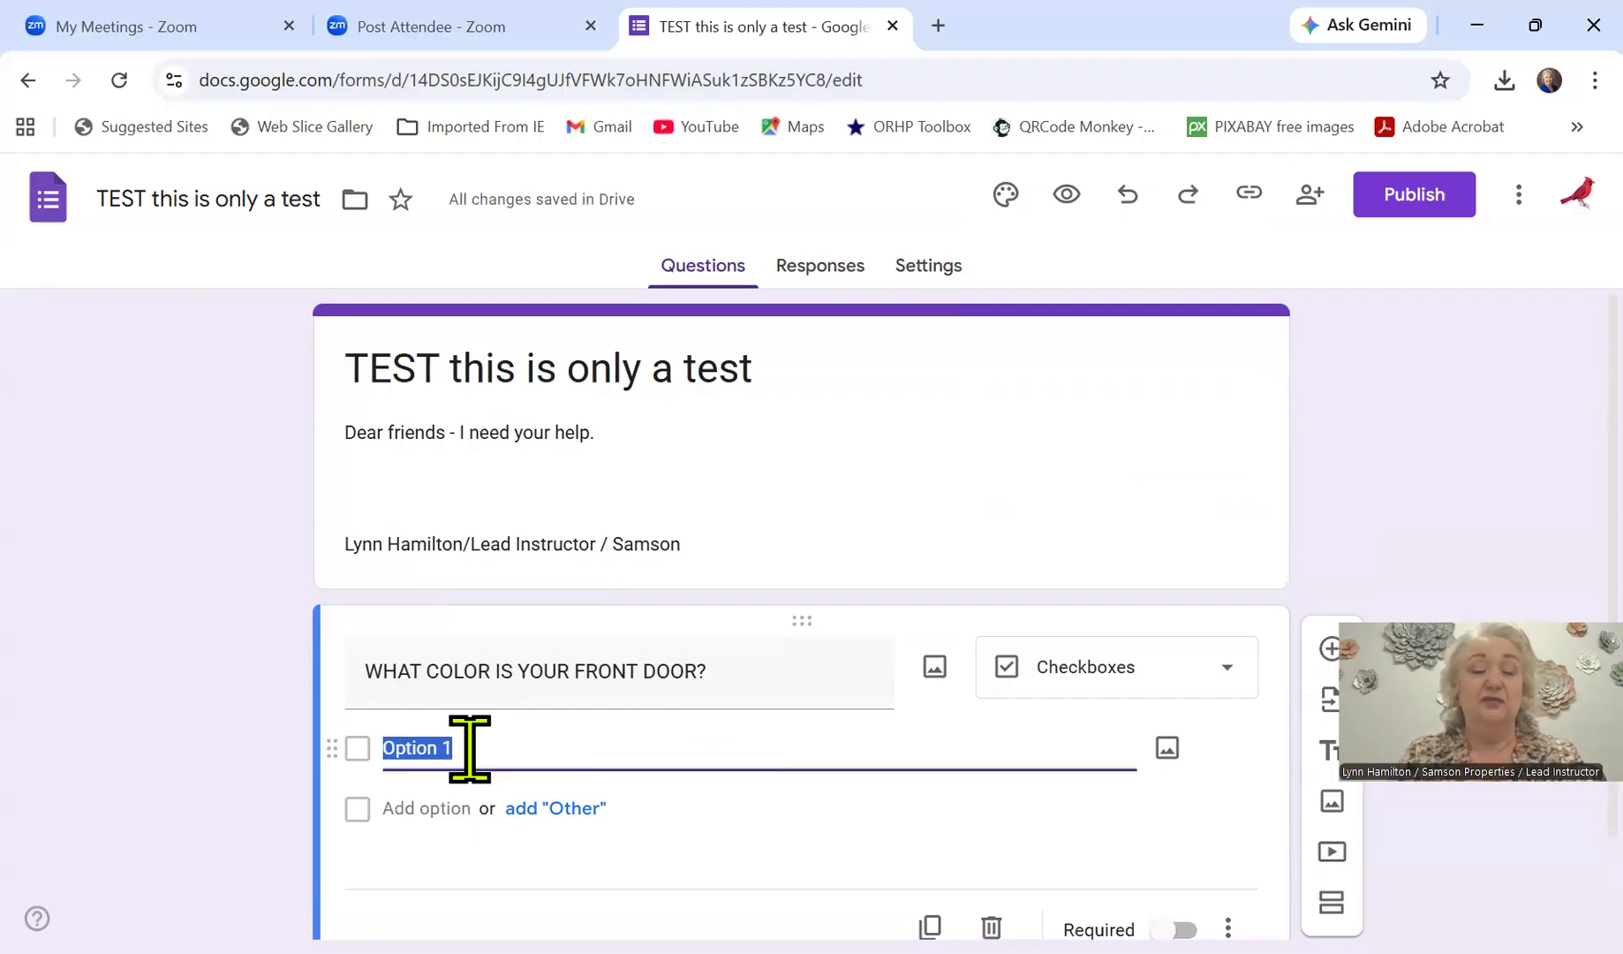
pyautogui.write('r3e')
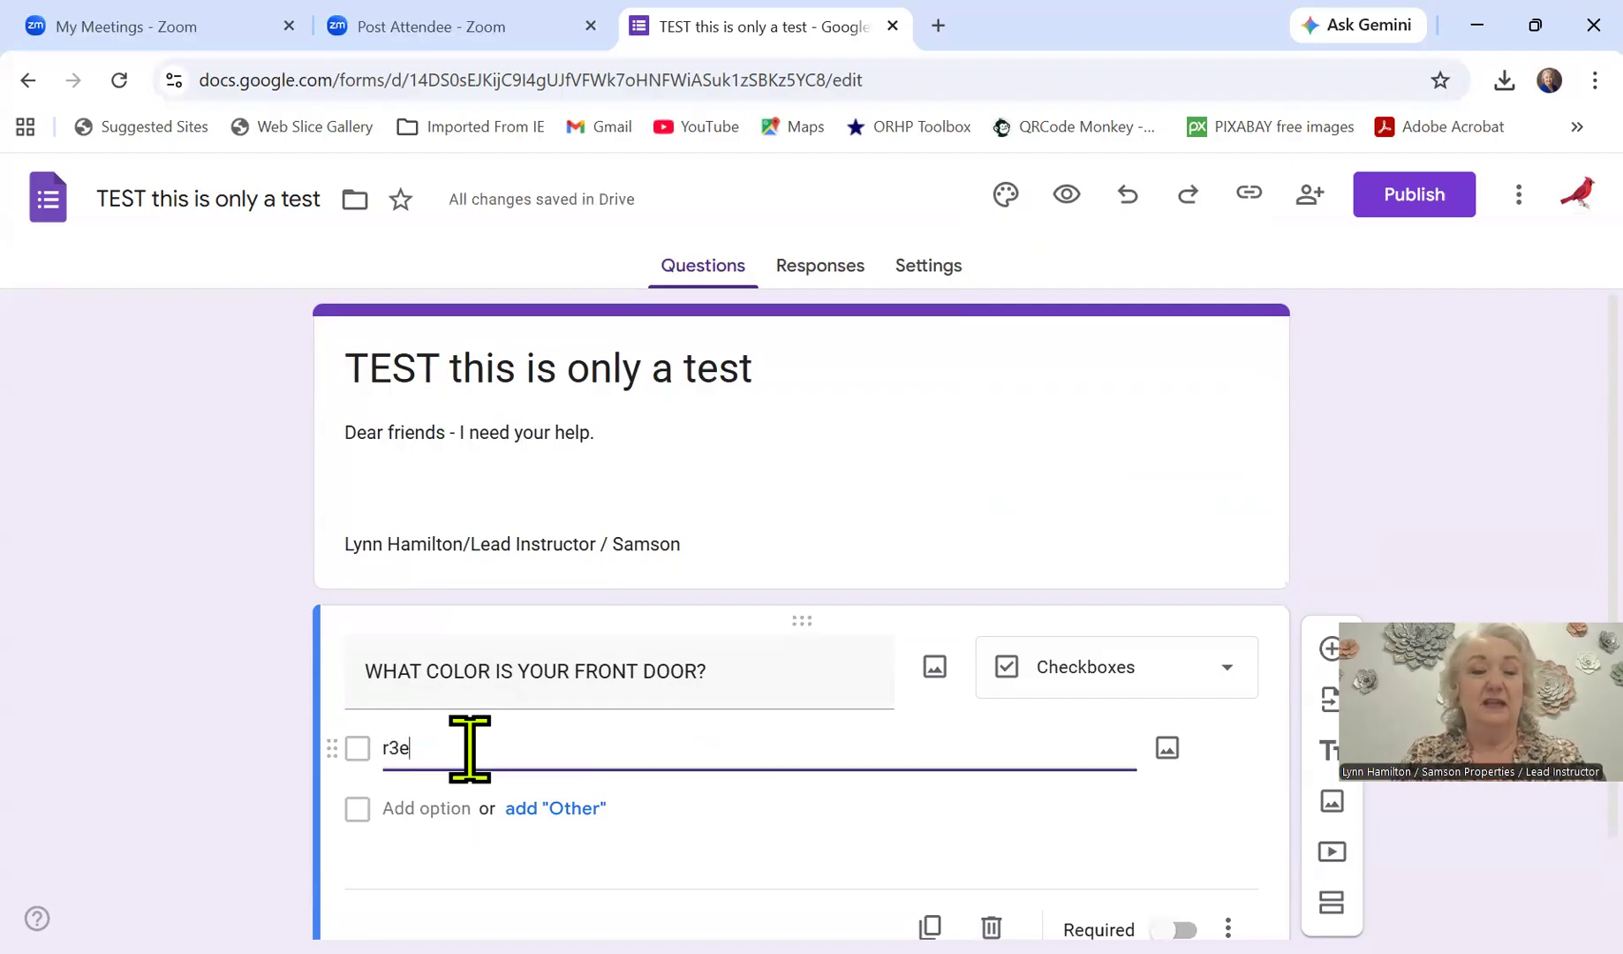
pyautogui.press('BackSpace')
pyautogui.press('BackSpace')
pyautogui.press('BackSpace')
pyautogui.write('RED')
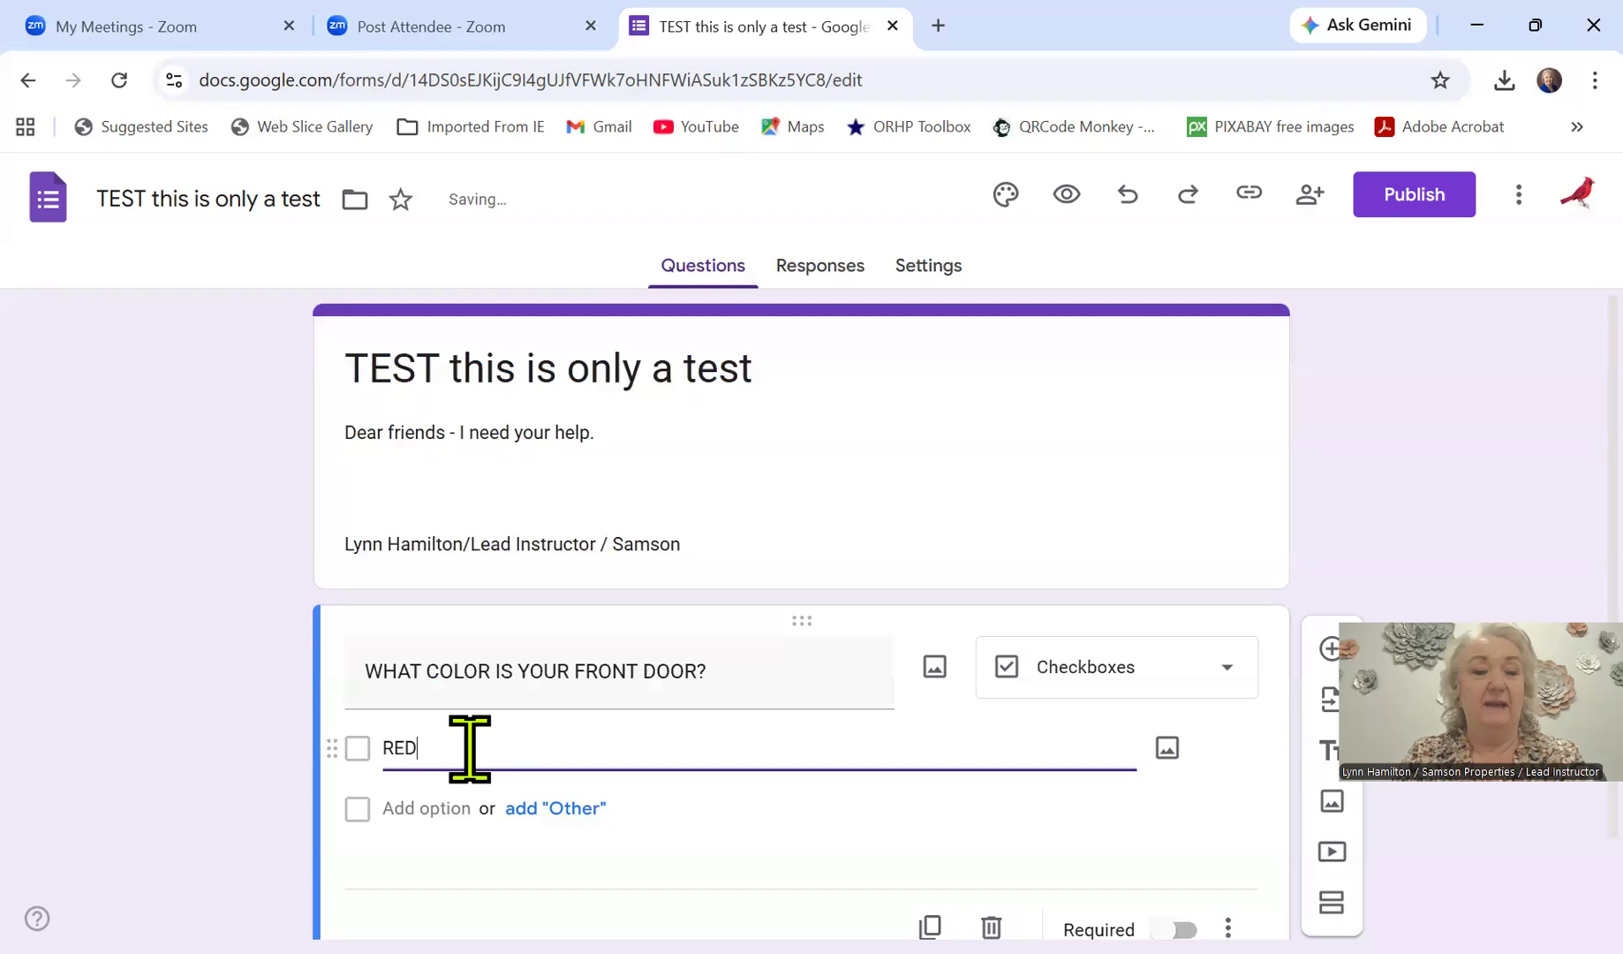
# Step: Add BLUE and BLACK as further answer options below RED
pyautogui.press('Tab')
pyautogui.press('Tab')
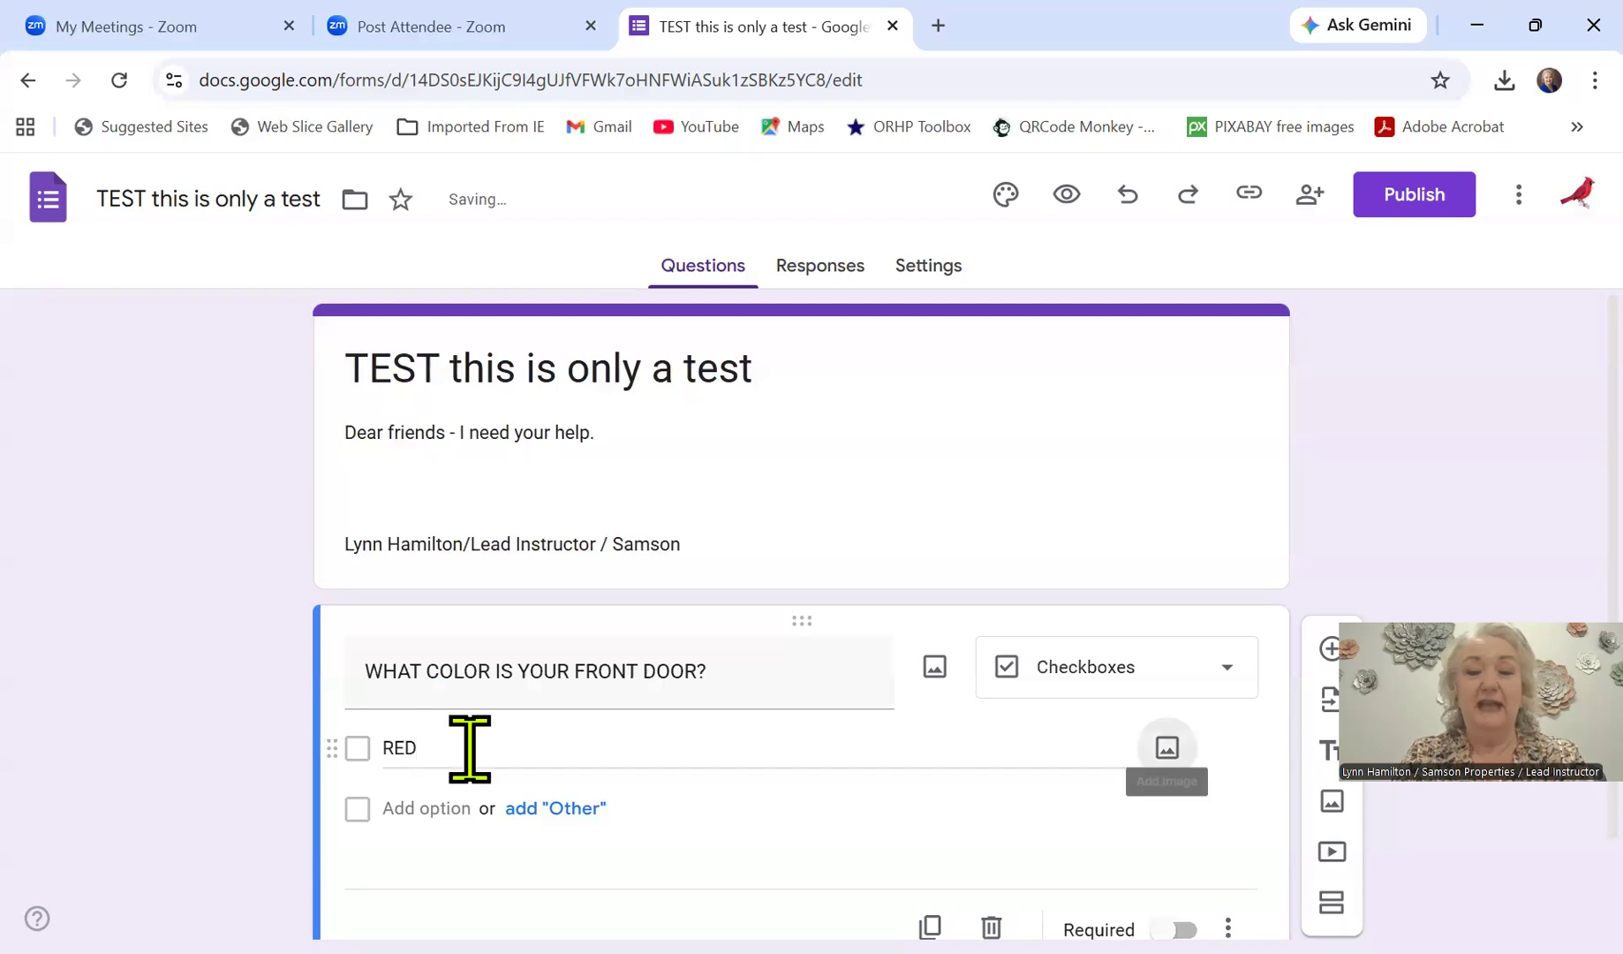
pyautogui.write('BLUE')
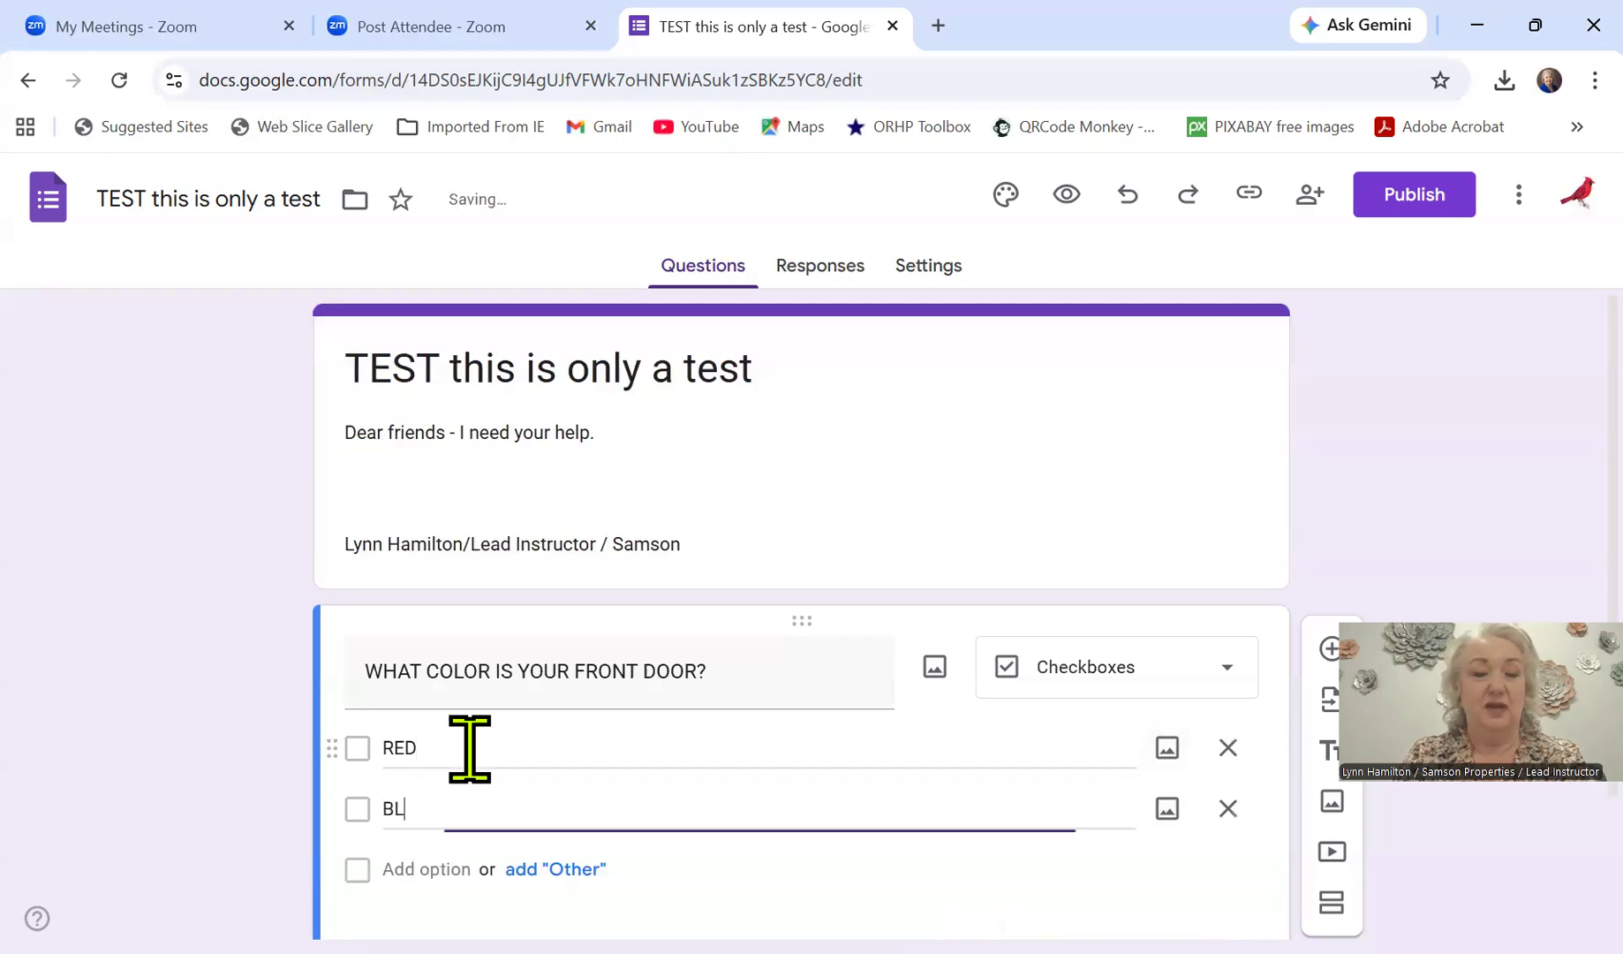
pyautogui.press('Tab')
pyautogui.press('Tab')
pyautogui.press('Tab')
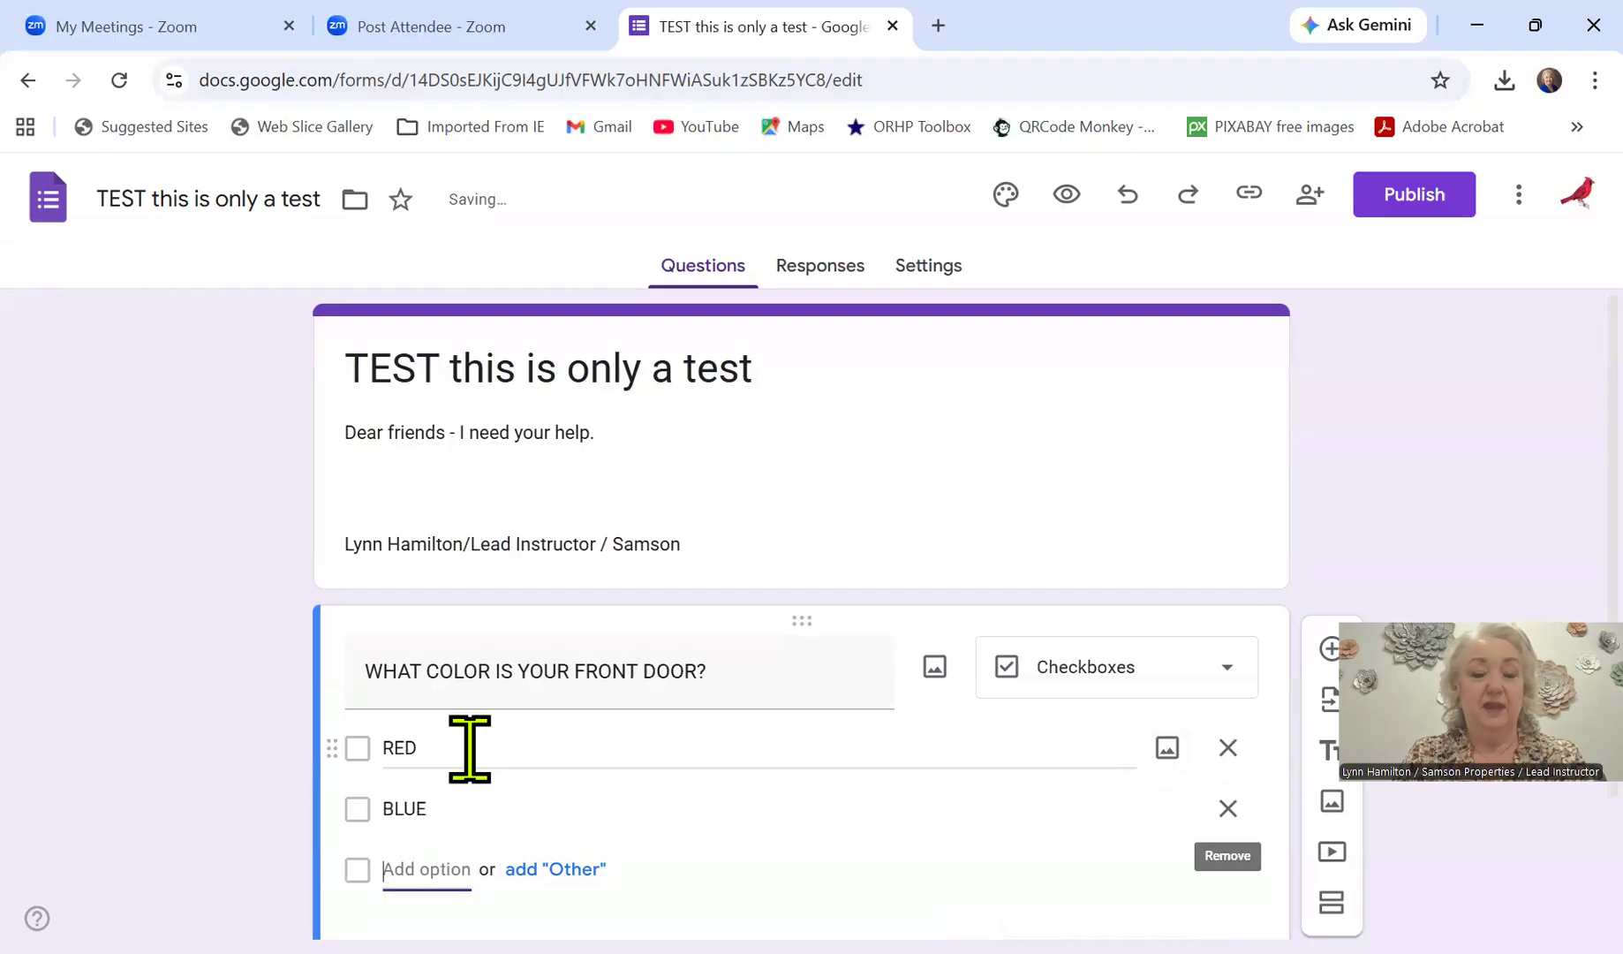
pyautogui.write('BLACK')
# Step: Add WHITE and GREEN as further answer options below BLACK
pyautogui.press('Tab')
pyautogui.press('Tab')
pyautogui.press('Tab')
pyautogui.write('WHITE')
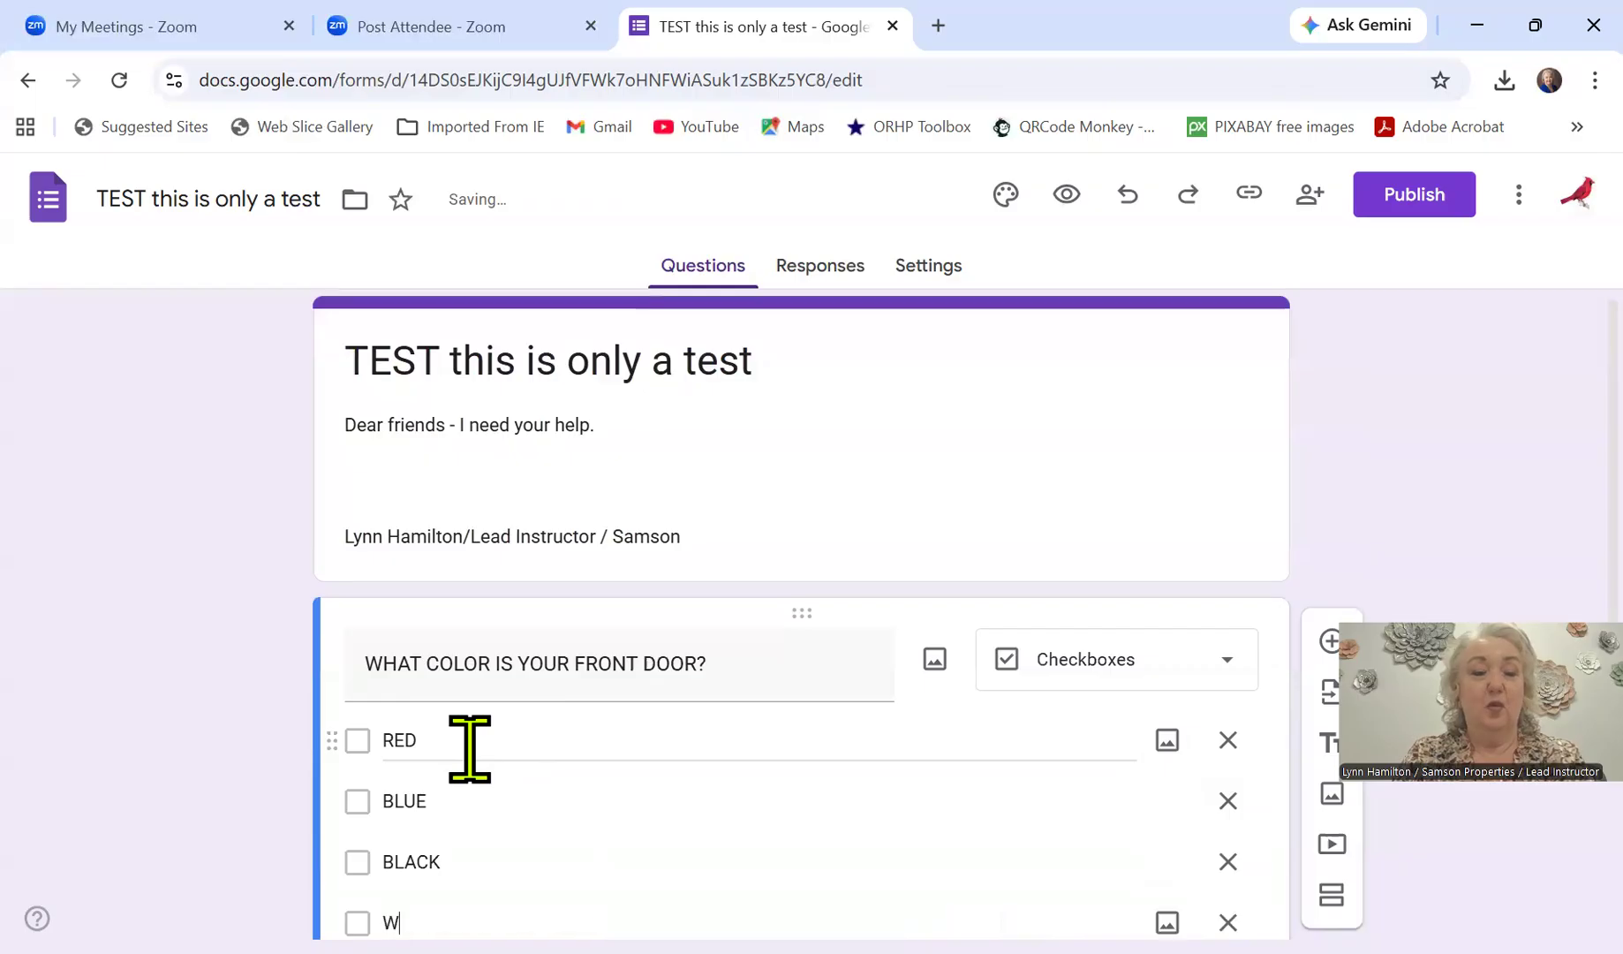
pyautogui.press('Tab')
pyautogui.press('Tab')
pyautogui.press('Tab')
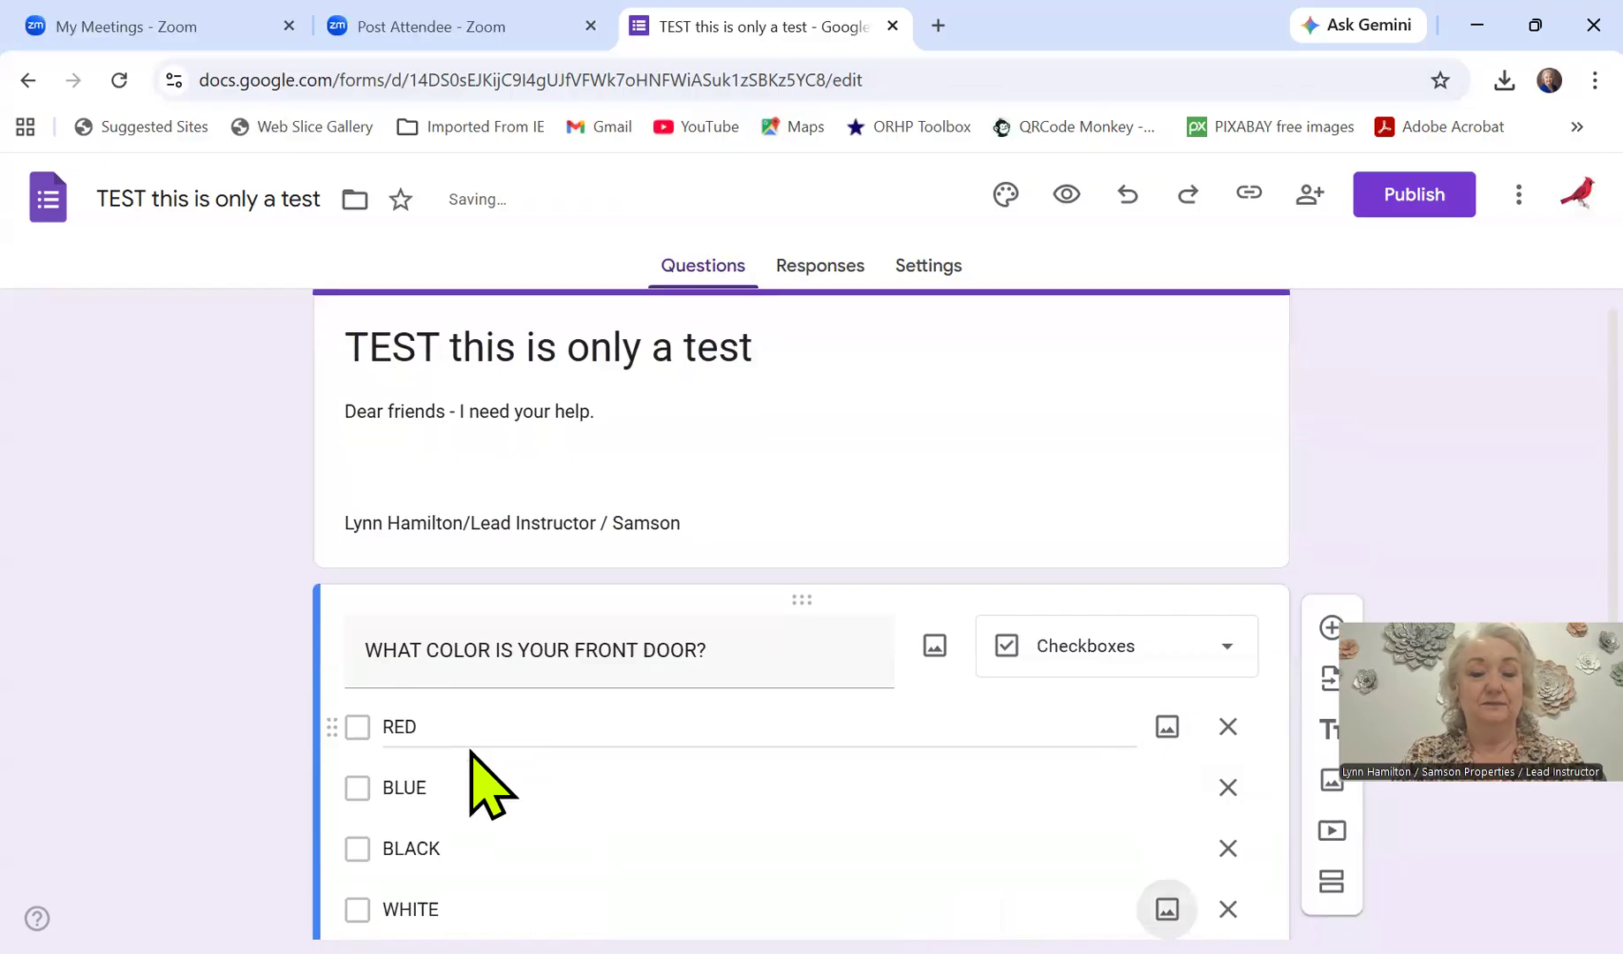
pyautogui.write('GREEN')
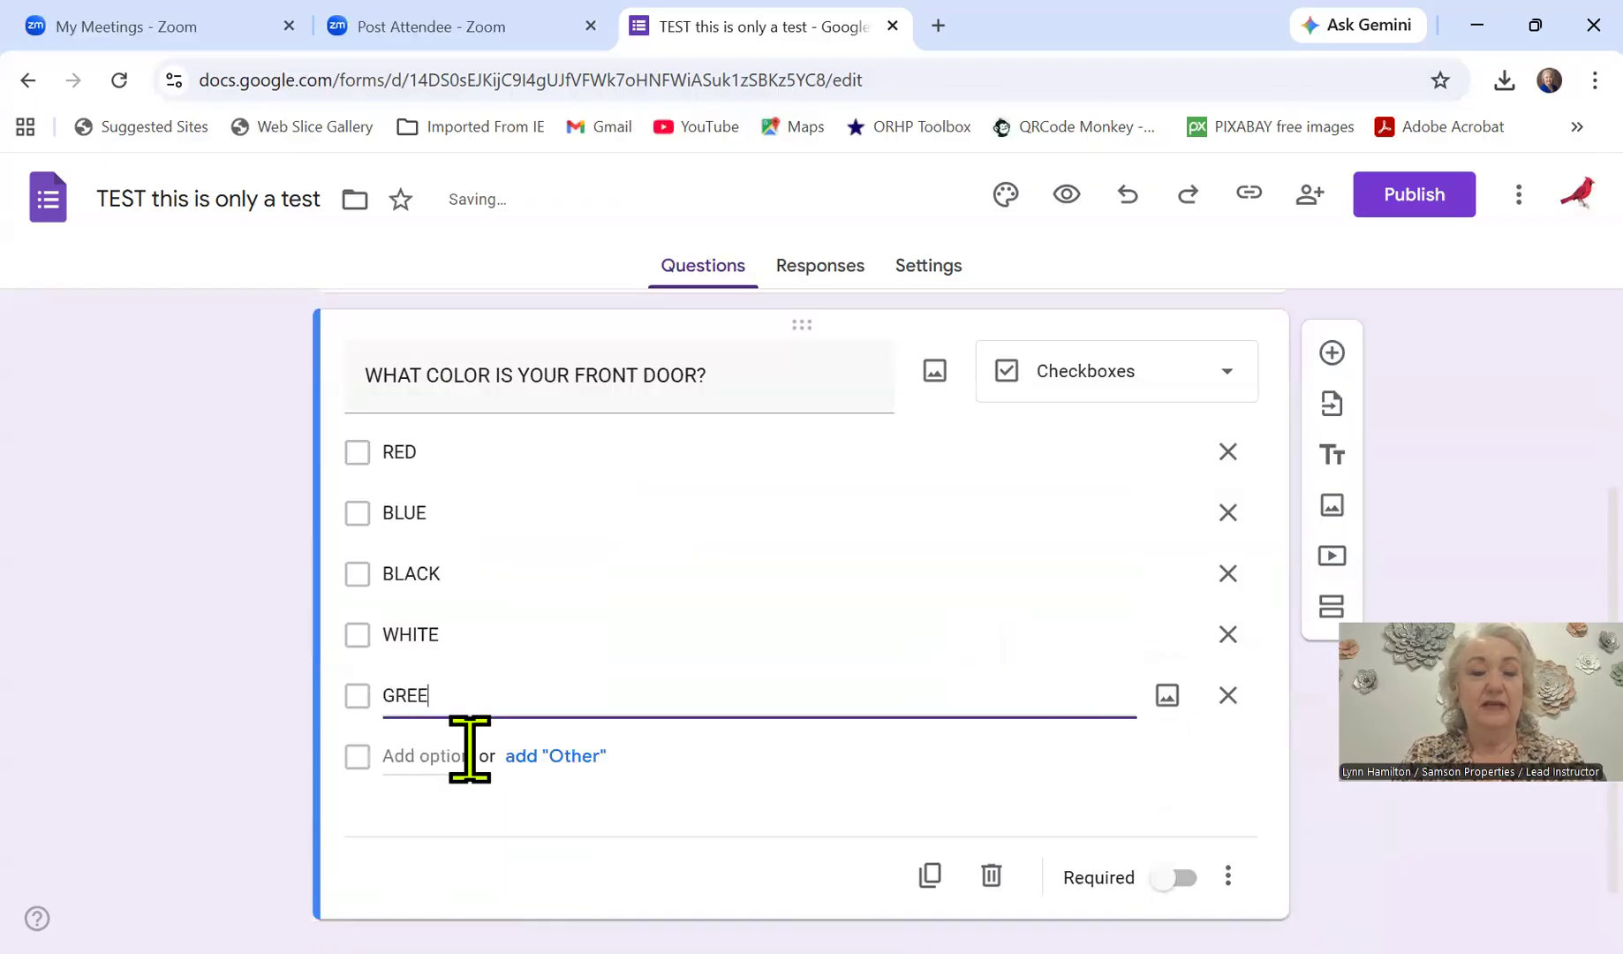
pyautogui.press('Tab')
pyautogui.press('Tab')
pyautogui.press('Tab')
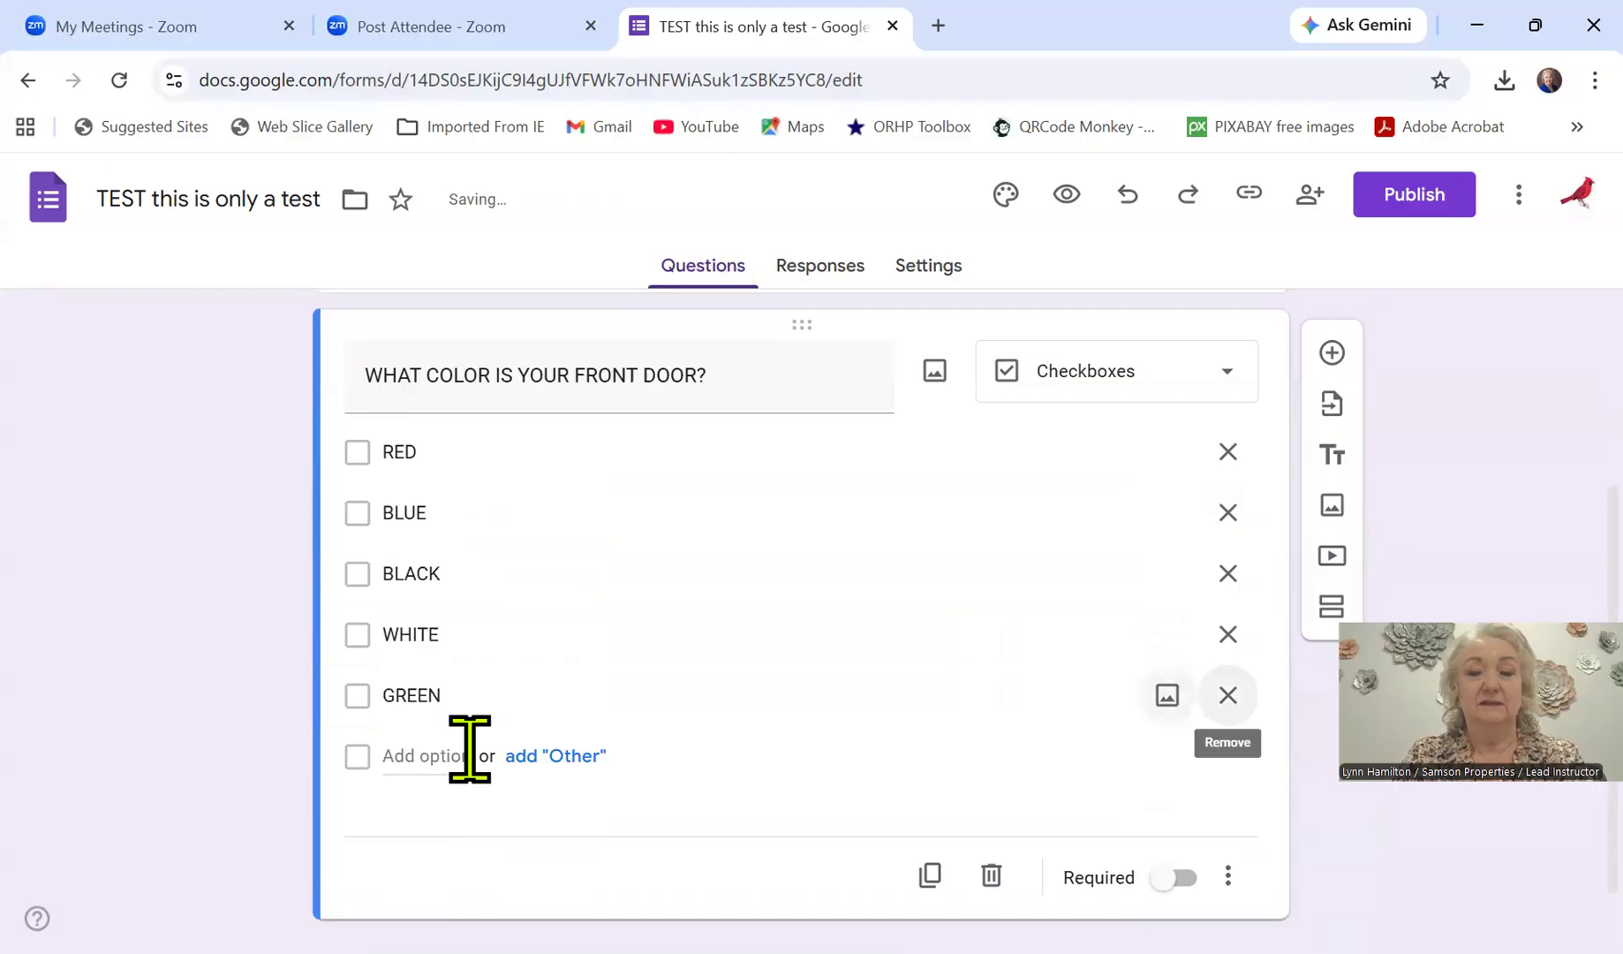
# Step: Add BURGANDY and OTHER as further answer options below GREEN in the front door question
pyautogui.write('BUR')
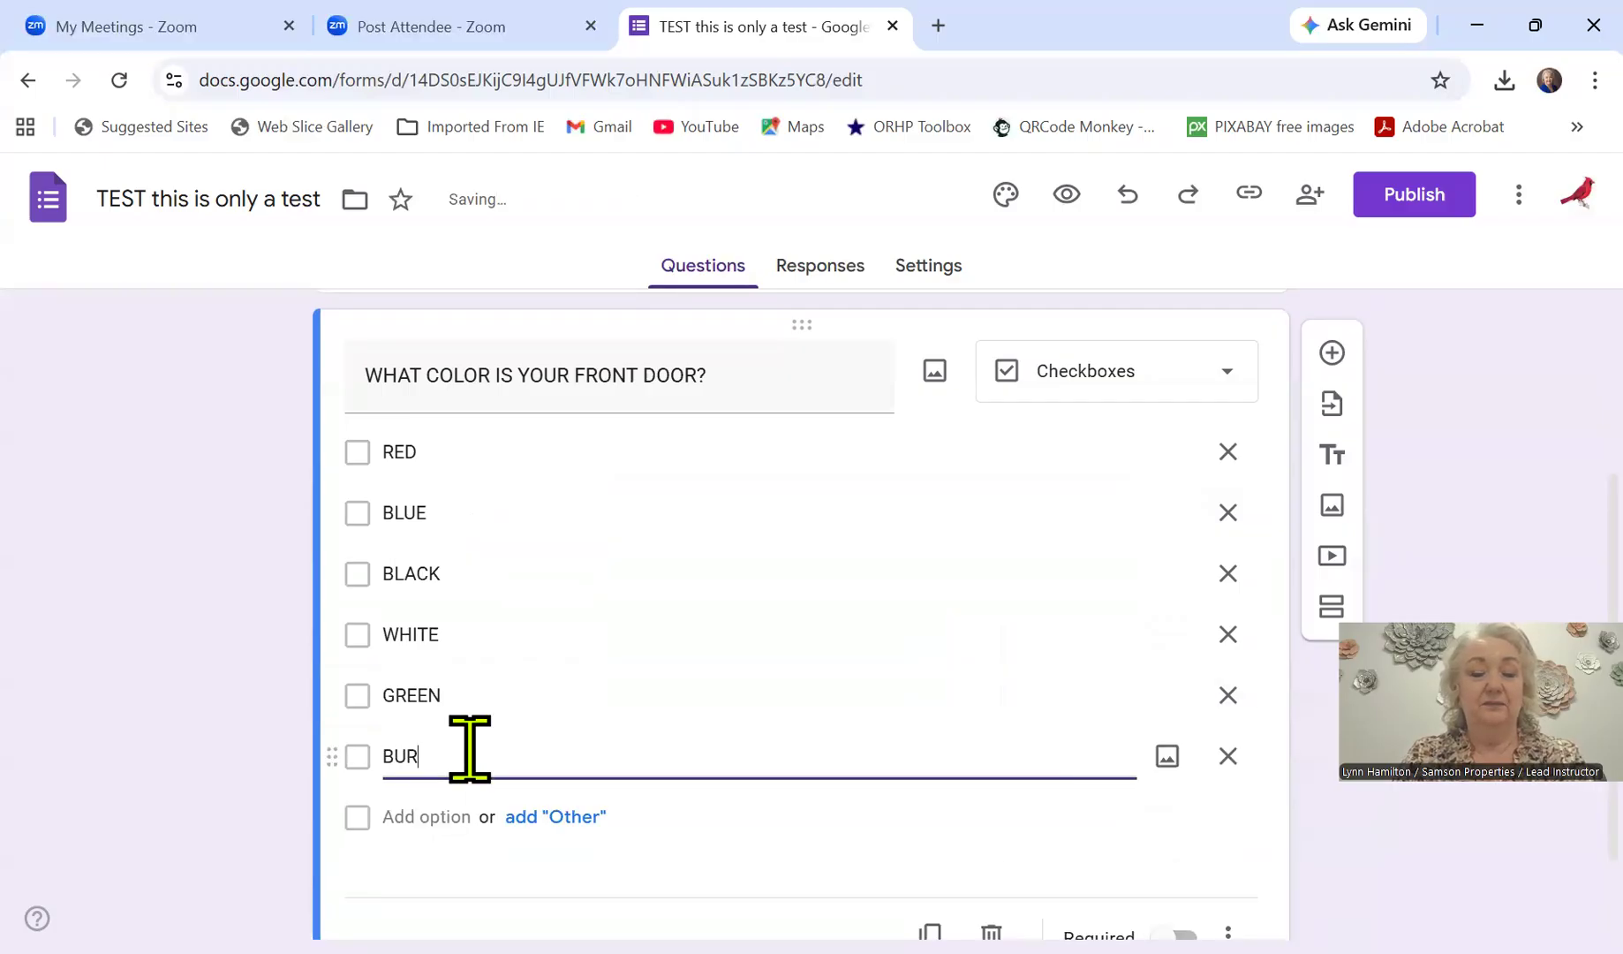
pyautogui.write('GANDY')
pyautogui.press('Tab')
pyautogui.press('Tab')
pyautogui.press('Tab')
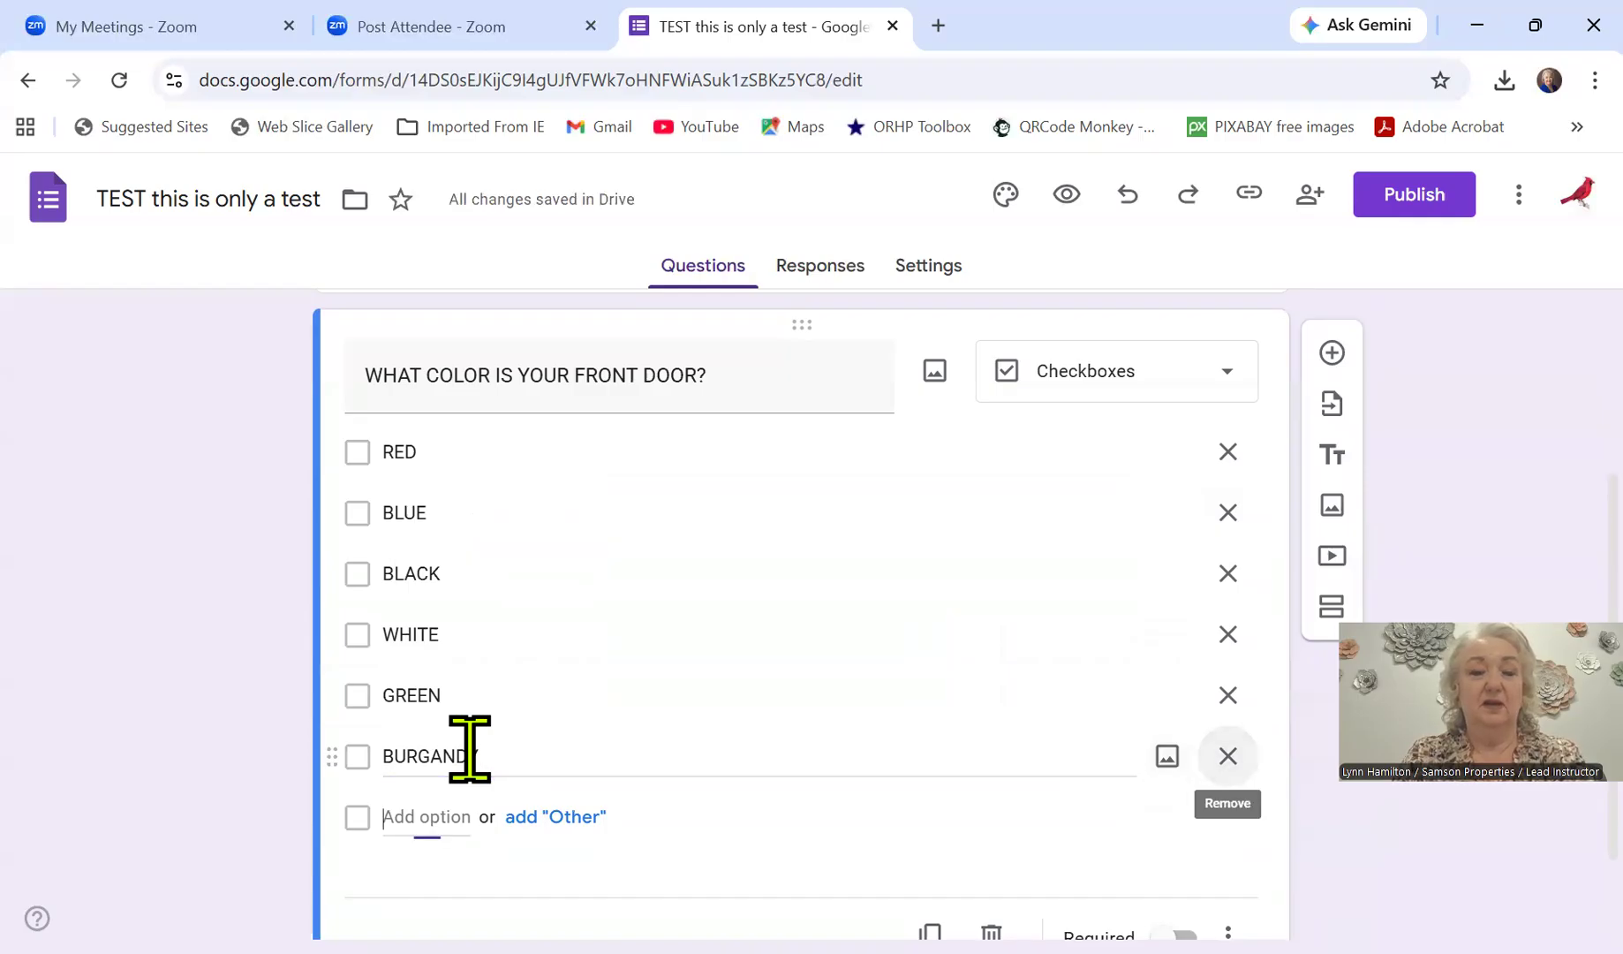
pyautogui.write('OTHER')
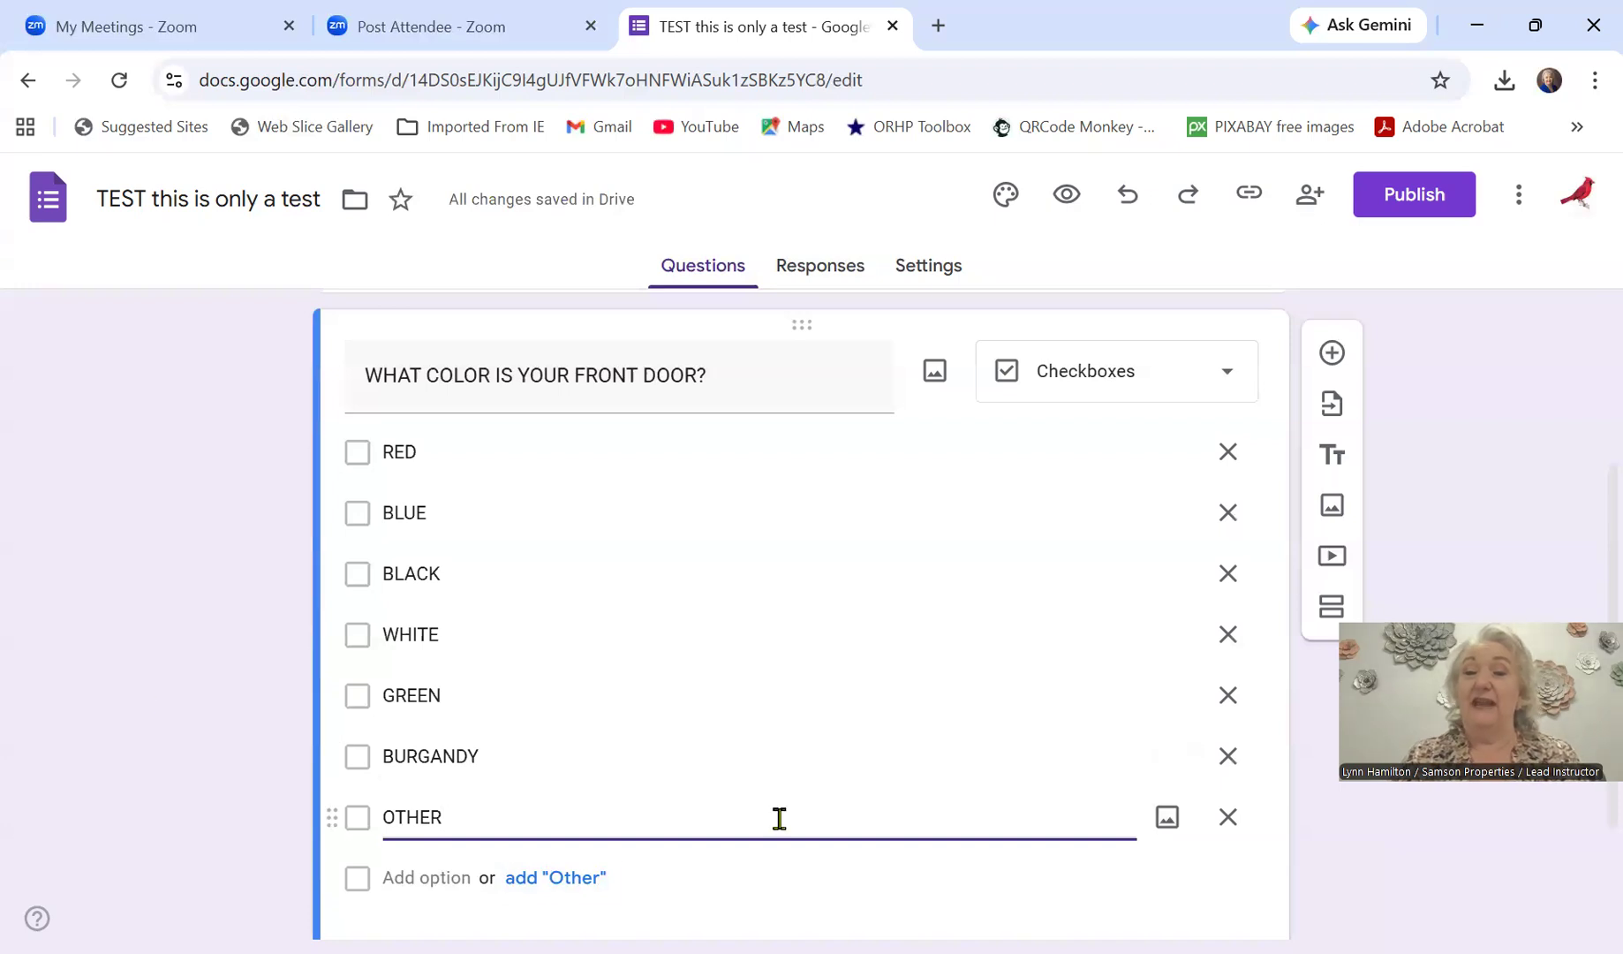
# Step: Add a new question reading "IF YOU COULD PAINT YOUR FRONT DOOR ANY COLOR, WHAT COLOR WOULD YOU PAINT IT?"
pyautogui.click(1332, 354)
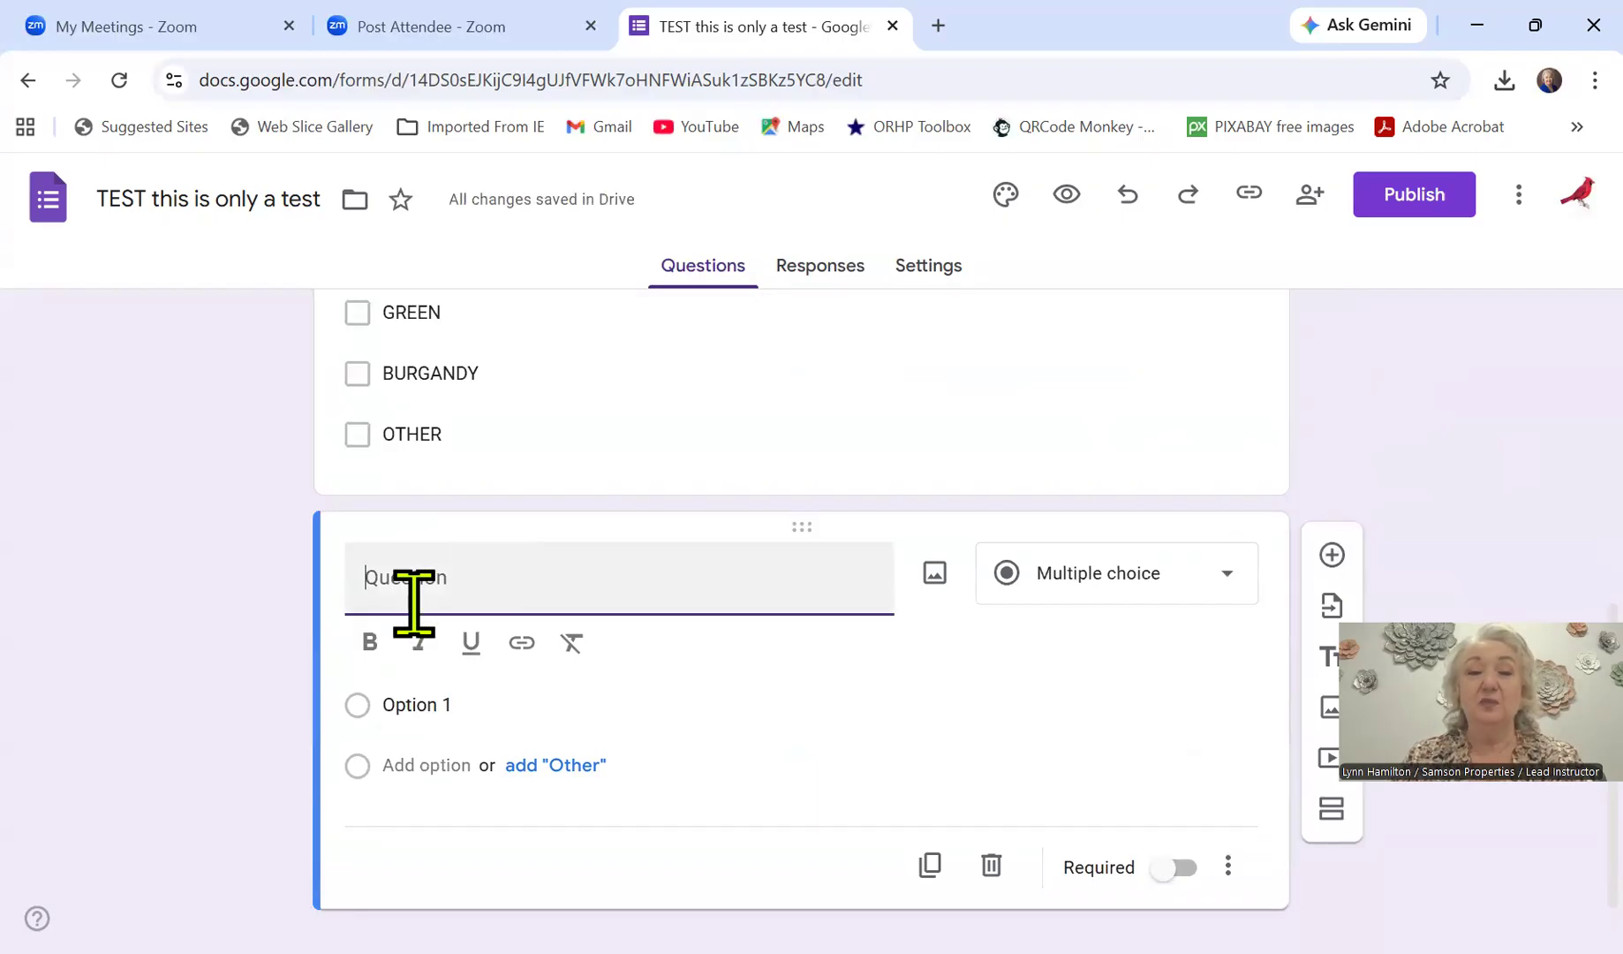
pyautogui.scroll(4, 677, 641)
pyautogui.scroll(3, 677, 642)
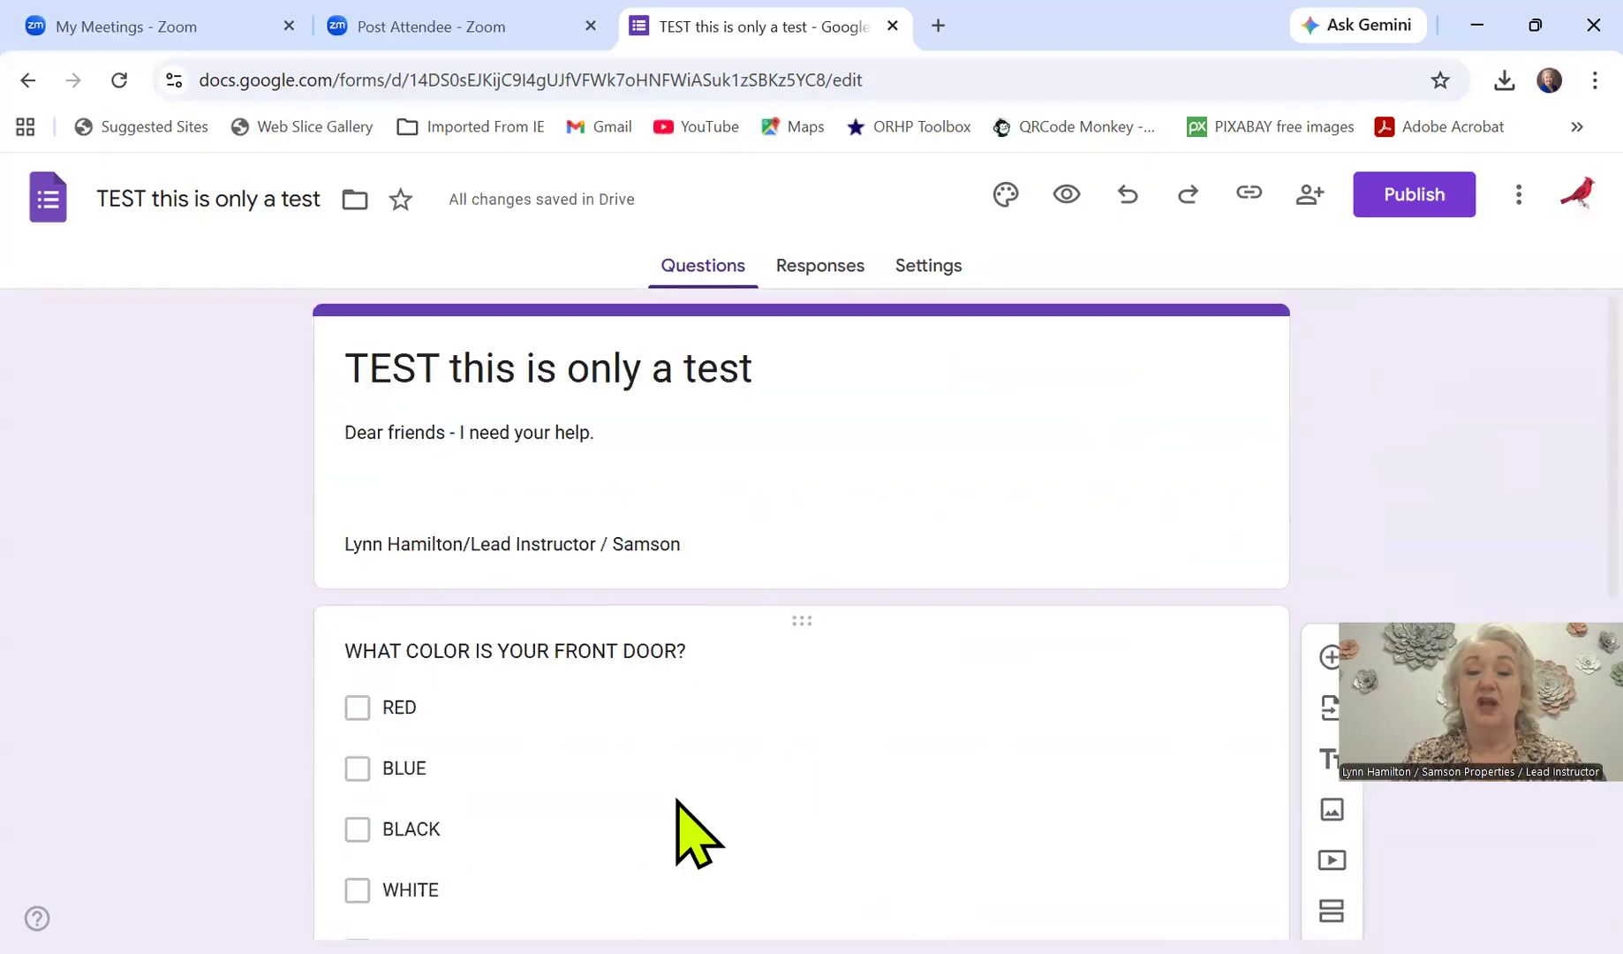
pyautogui.scroll(-3, 679, 801)
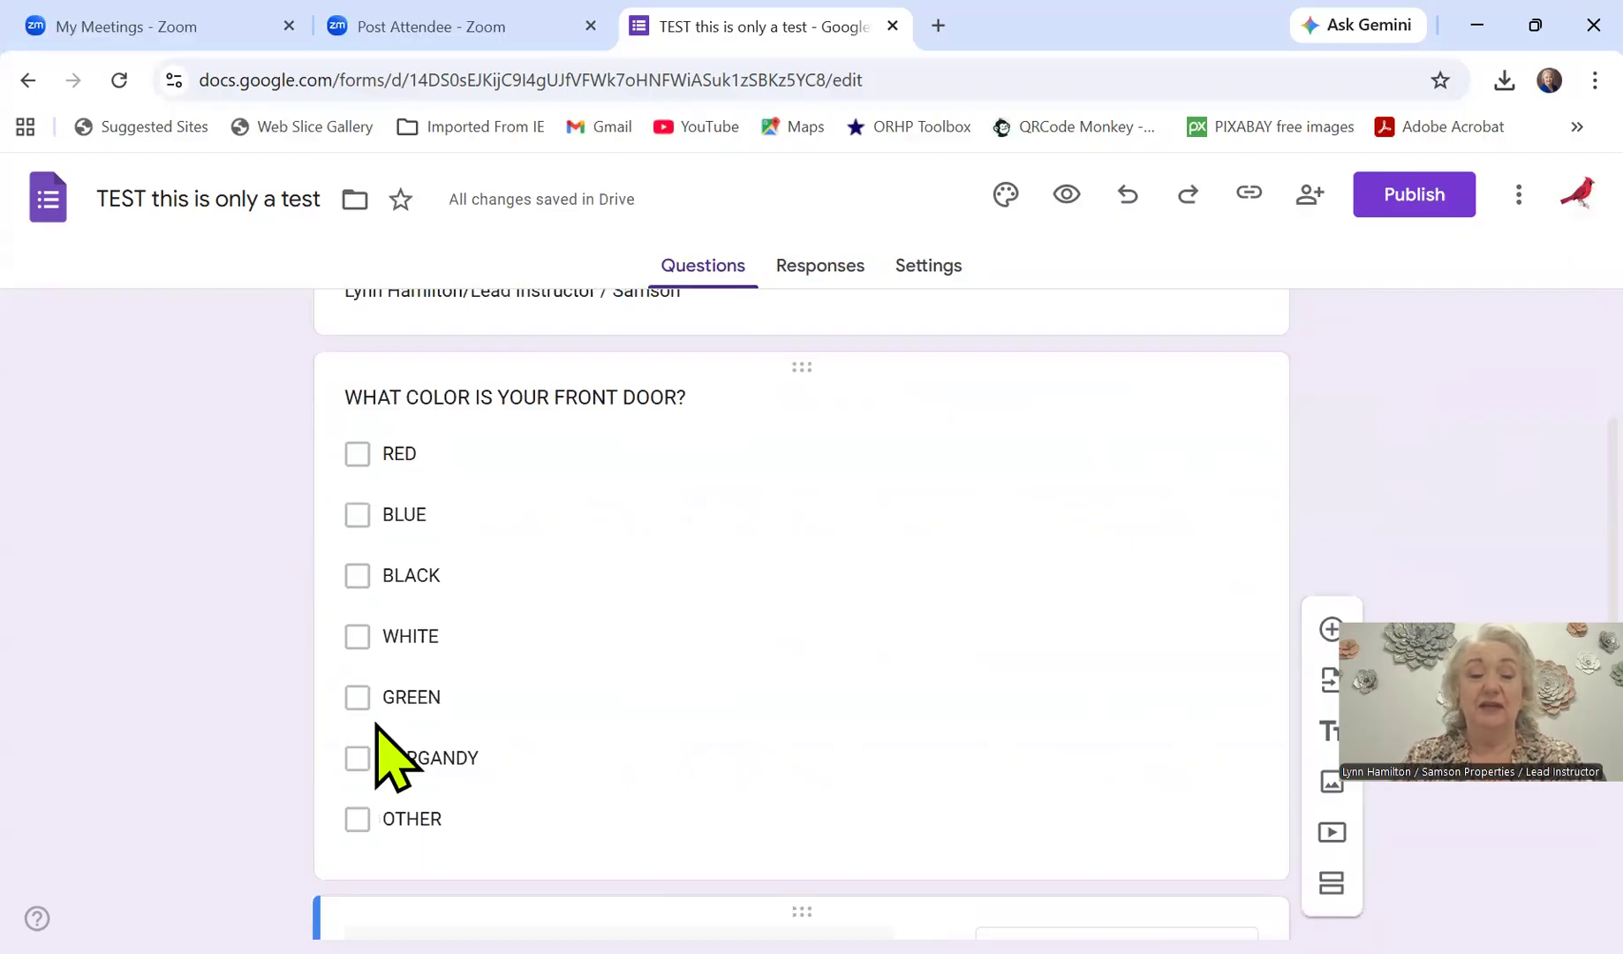
pyautogui.scroll(-3, 375, 722)
pyautogui.write('IF YOU COULD')
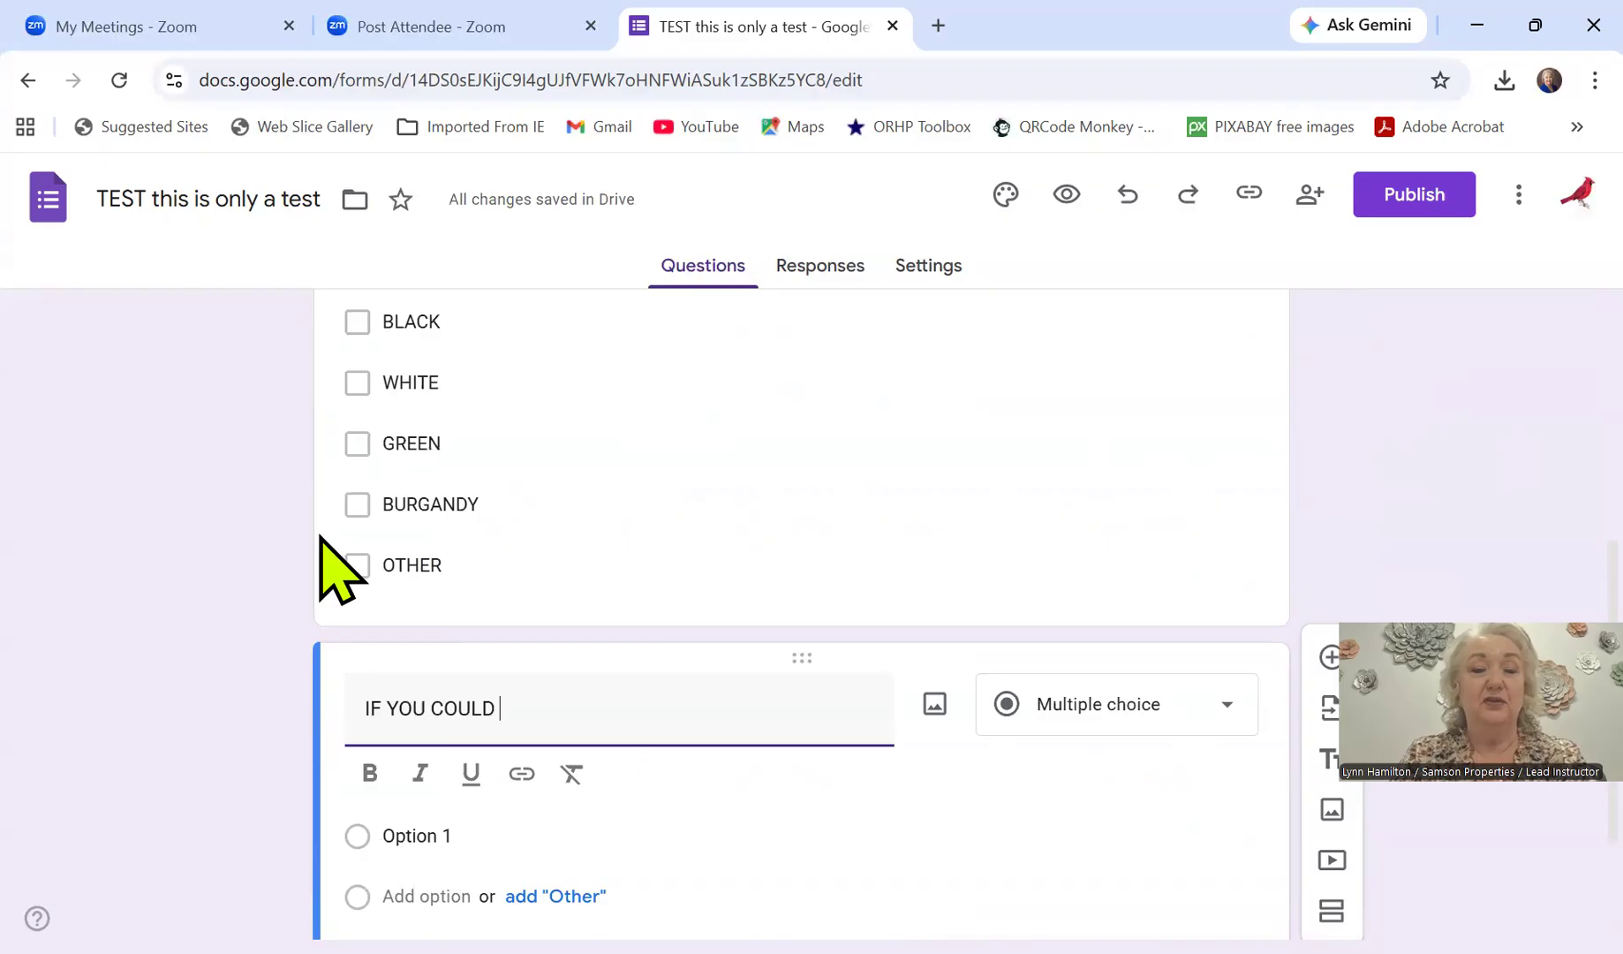
pyautogui.write(' PAINT Y')
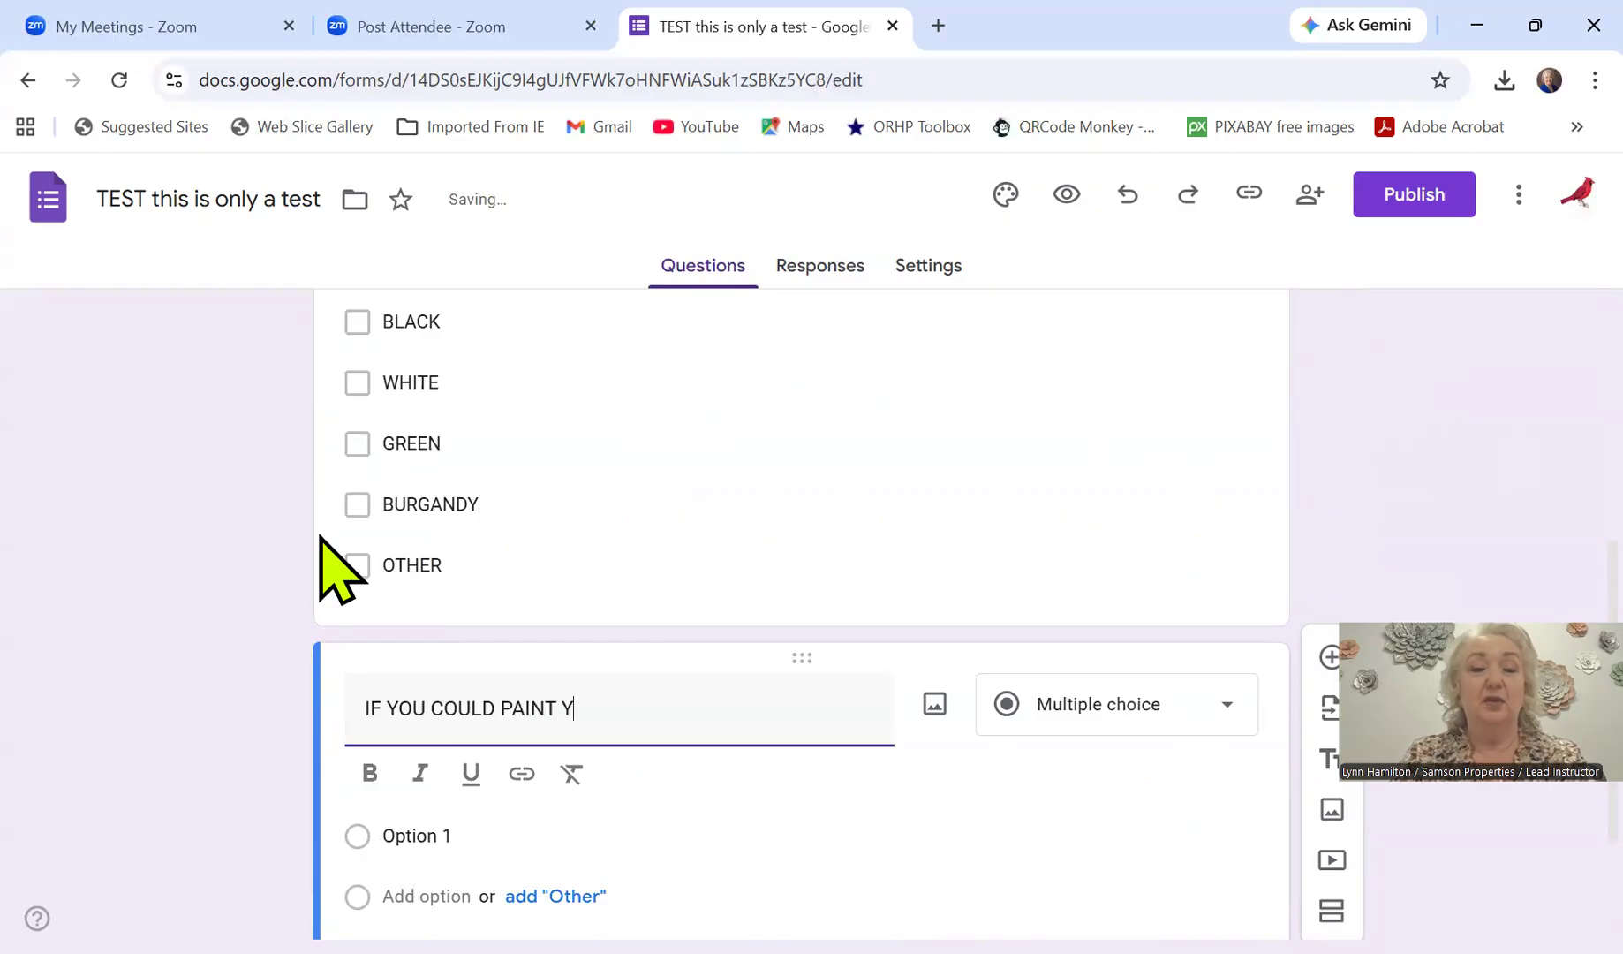
pyautogui.write('OUR FROM')
pyautogui.press('BackSpace')
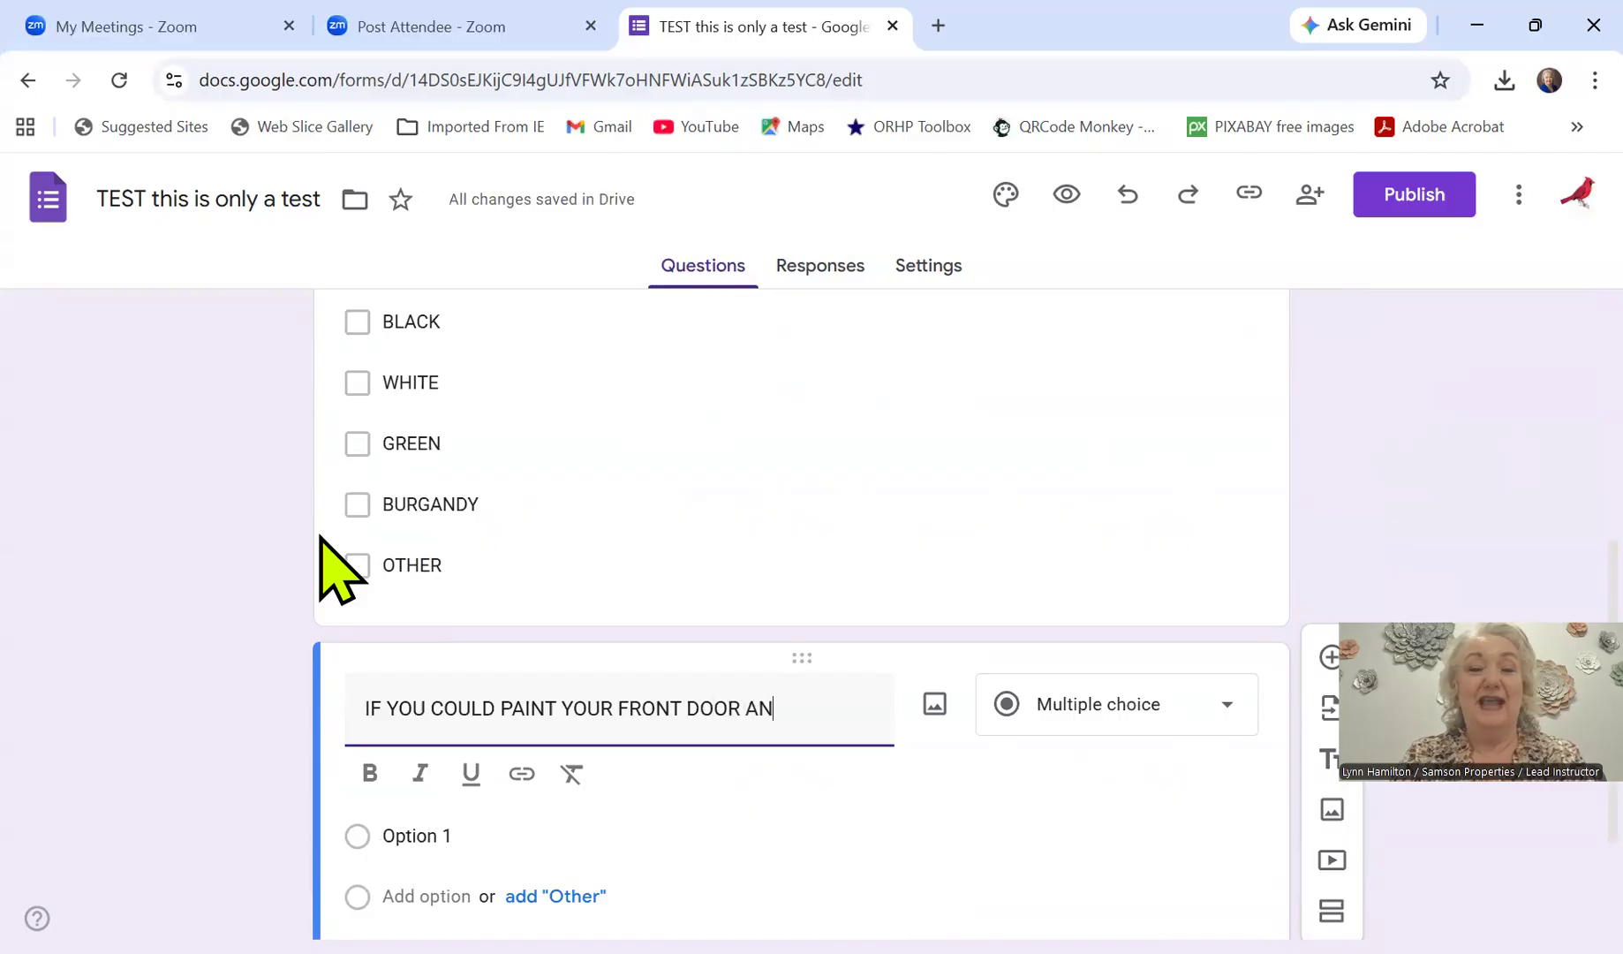
pyautogui.write('COLOR, WHAT COLOR WOULD')
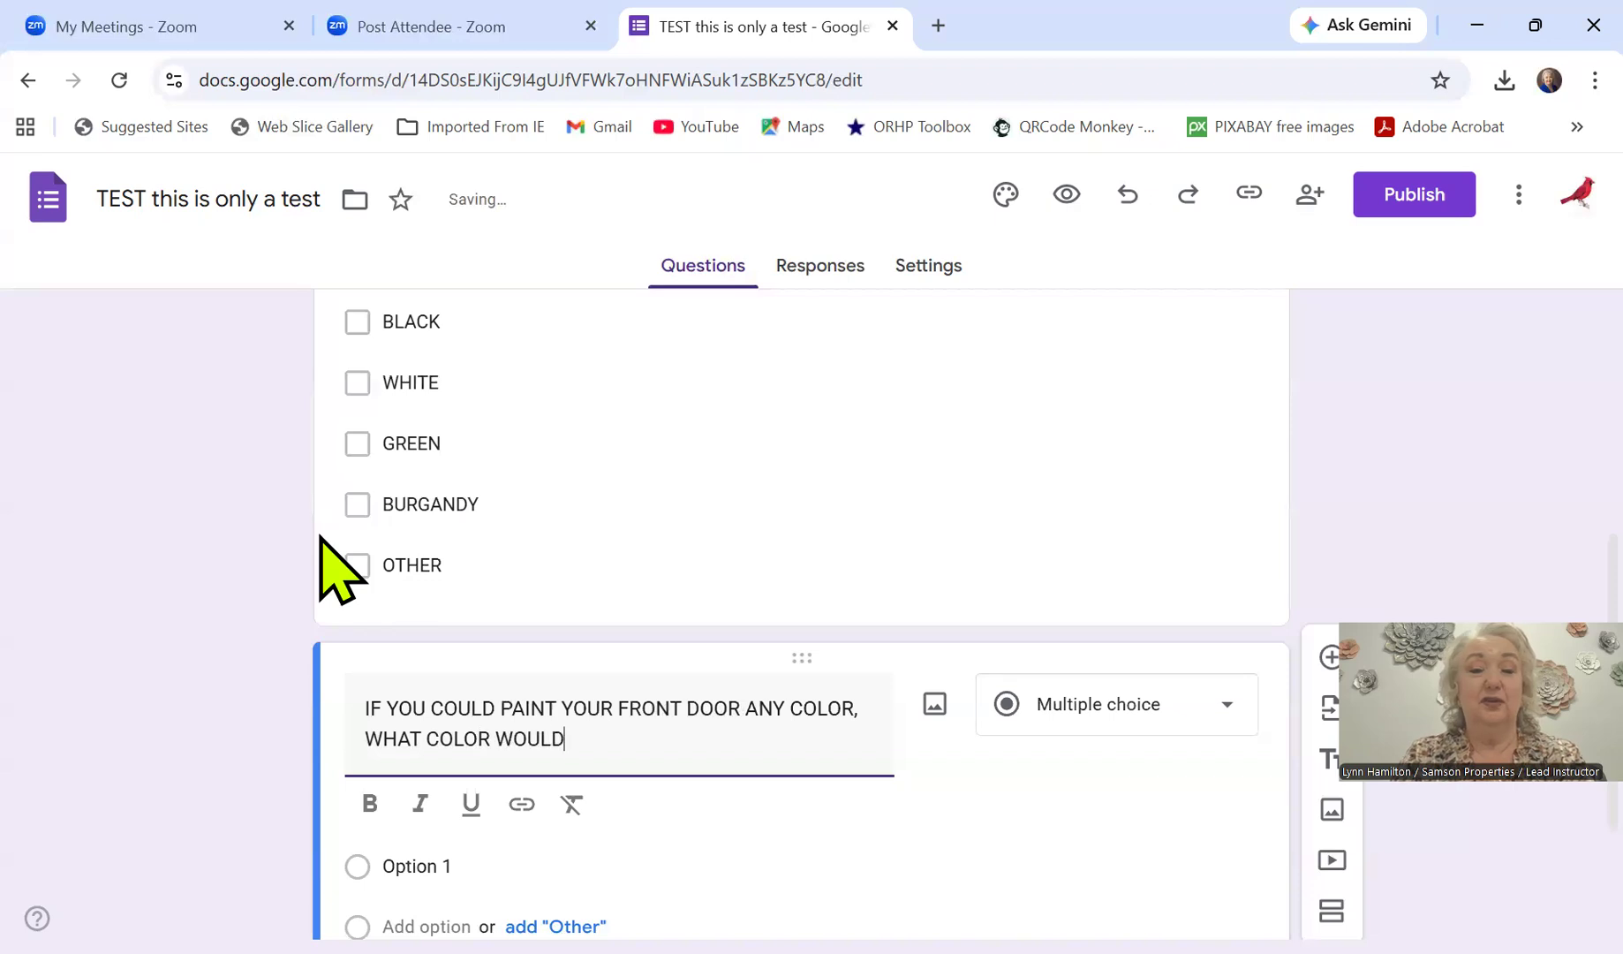
pyautogui.write(' YOU PAINT IT?')
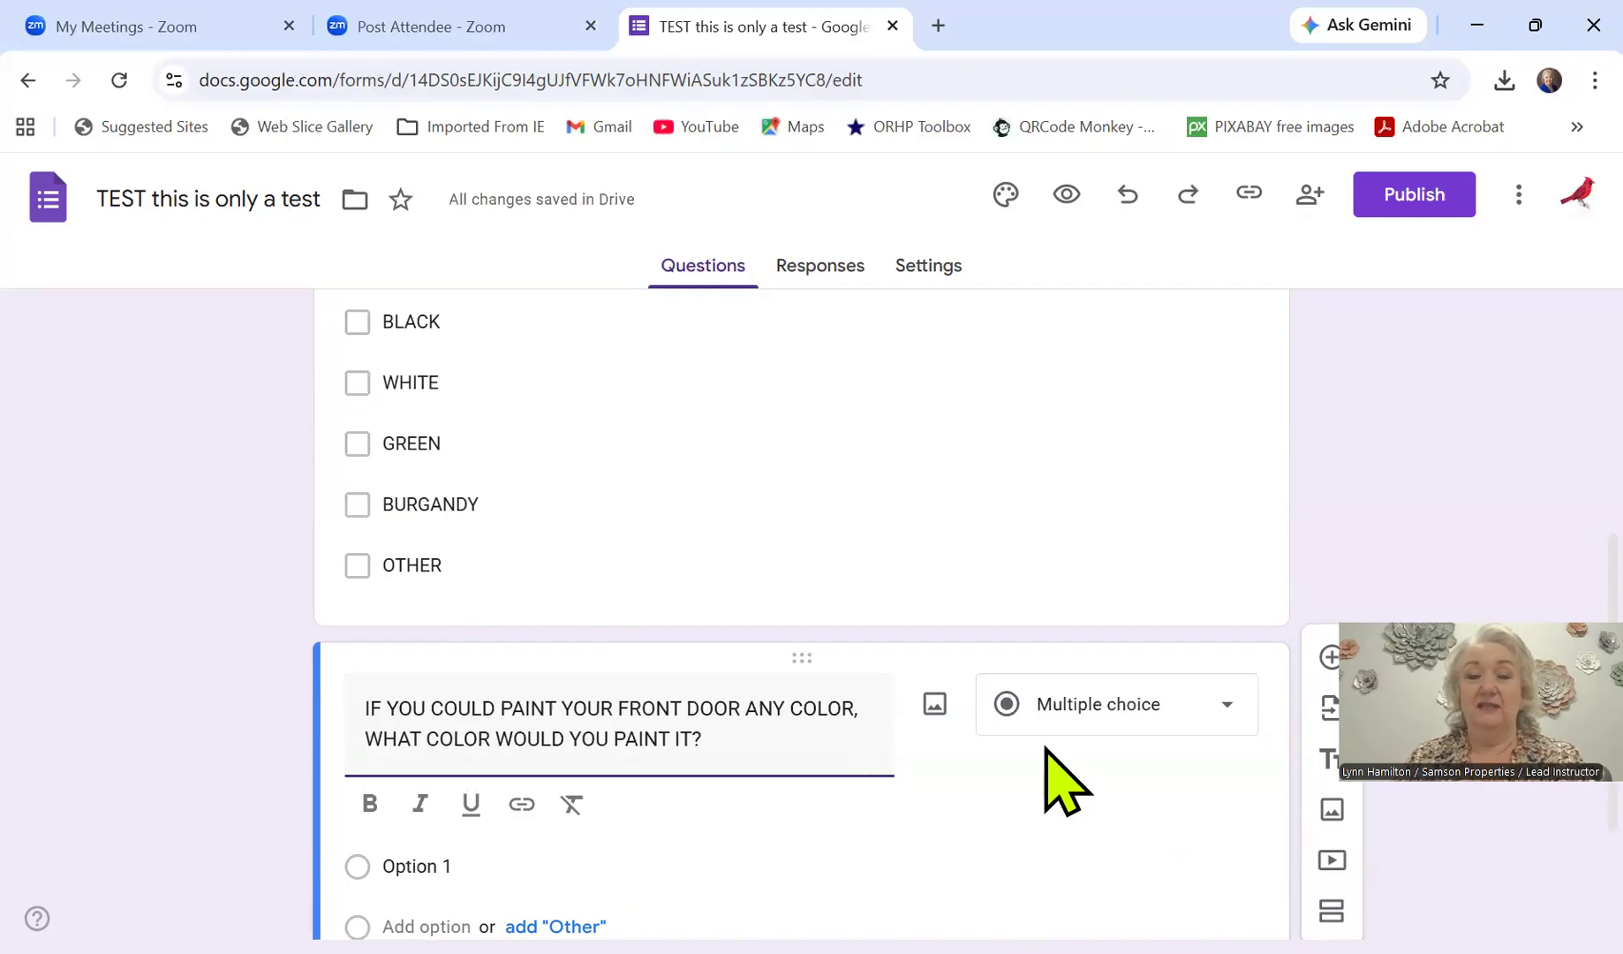
# Step: Label the new multiple-choice question's first option RED and add BLUE and GREEN as further options
pyautogui.scroll(2, 468, 883)
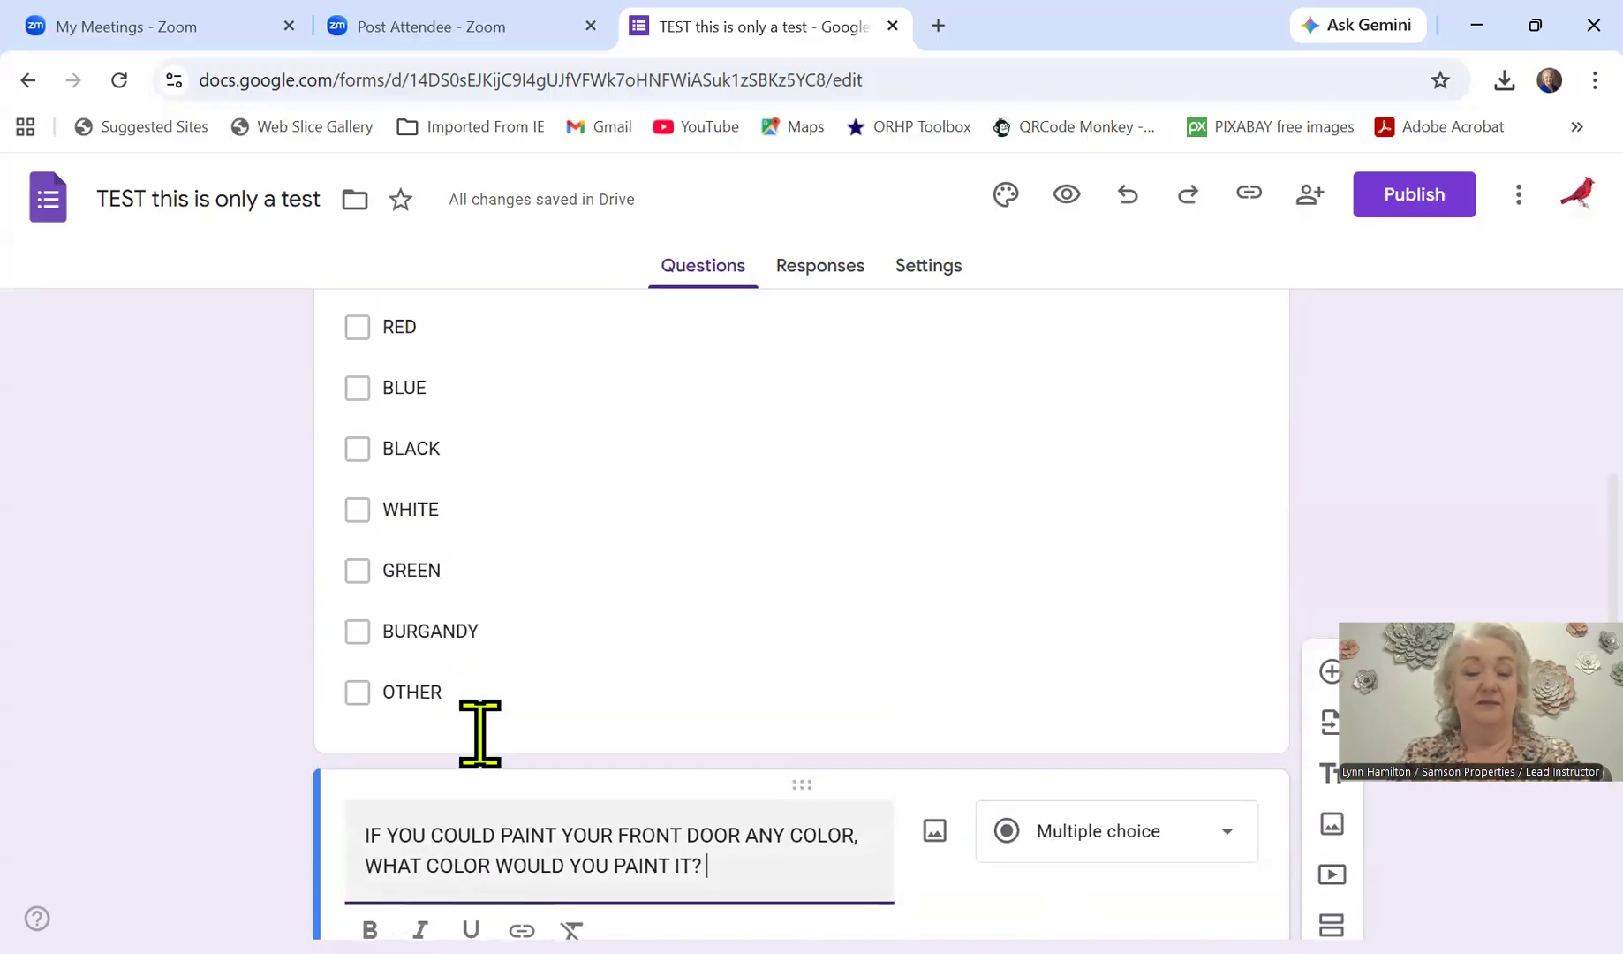
pyautogui.press('Return')
pyautogui.write('RE')
pyautogui.press('Return')
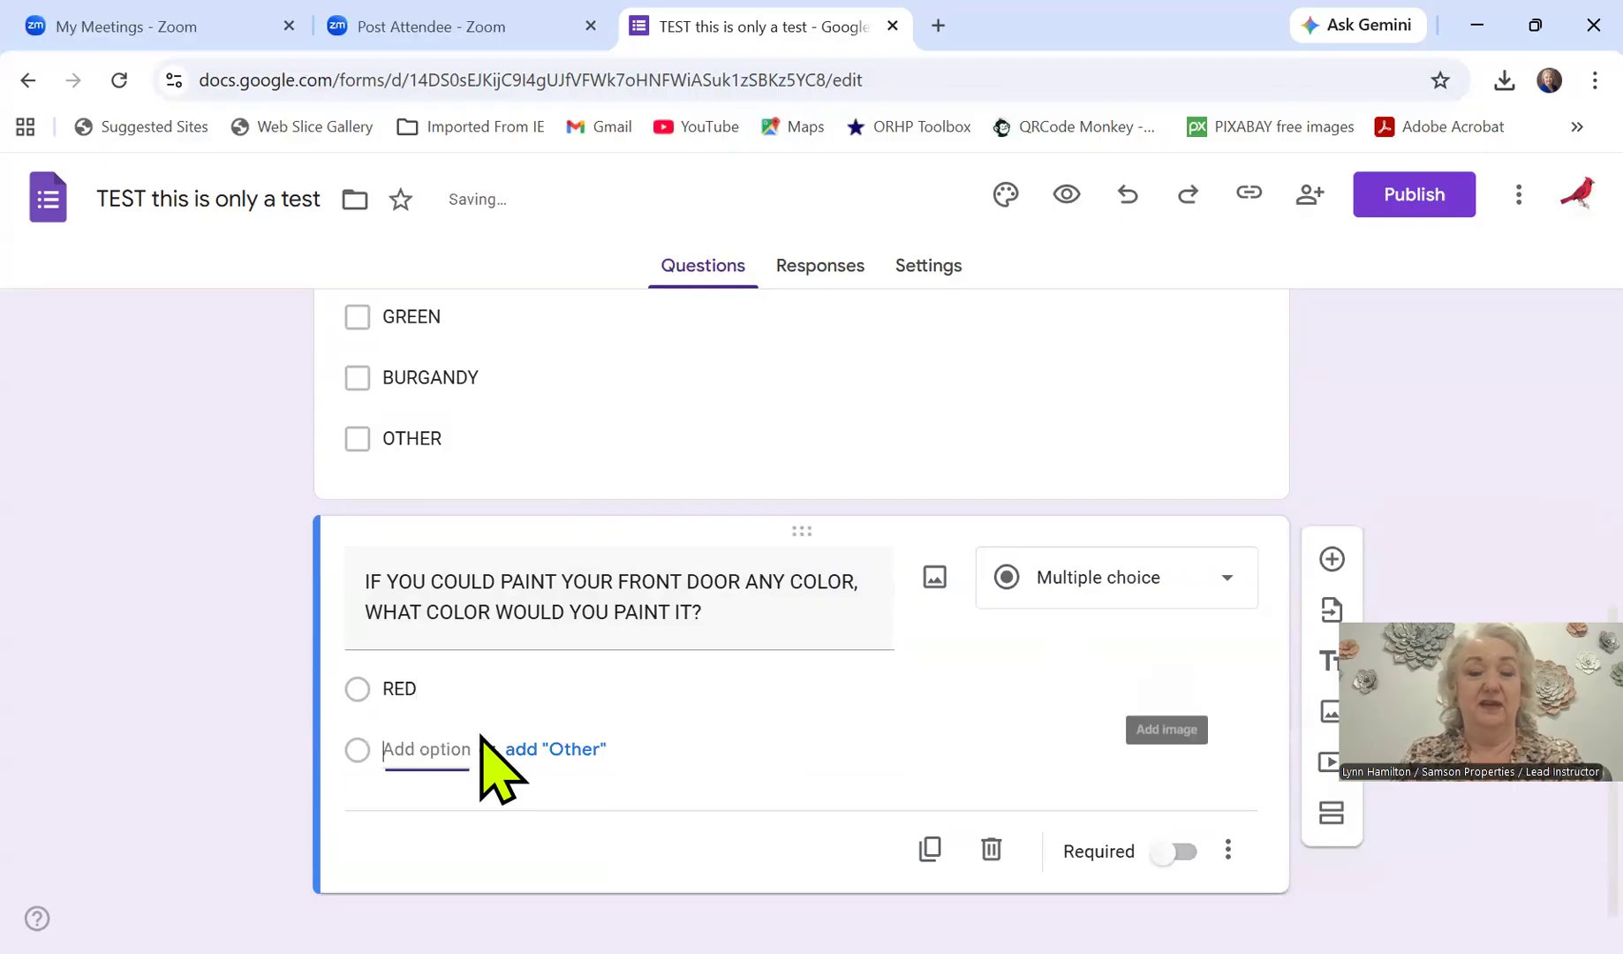
pyautogui.write('BLUE')
pyautogui.press('Return')
pyautogui.write('GREEN')
pyautogui.press('Return')
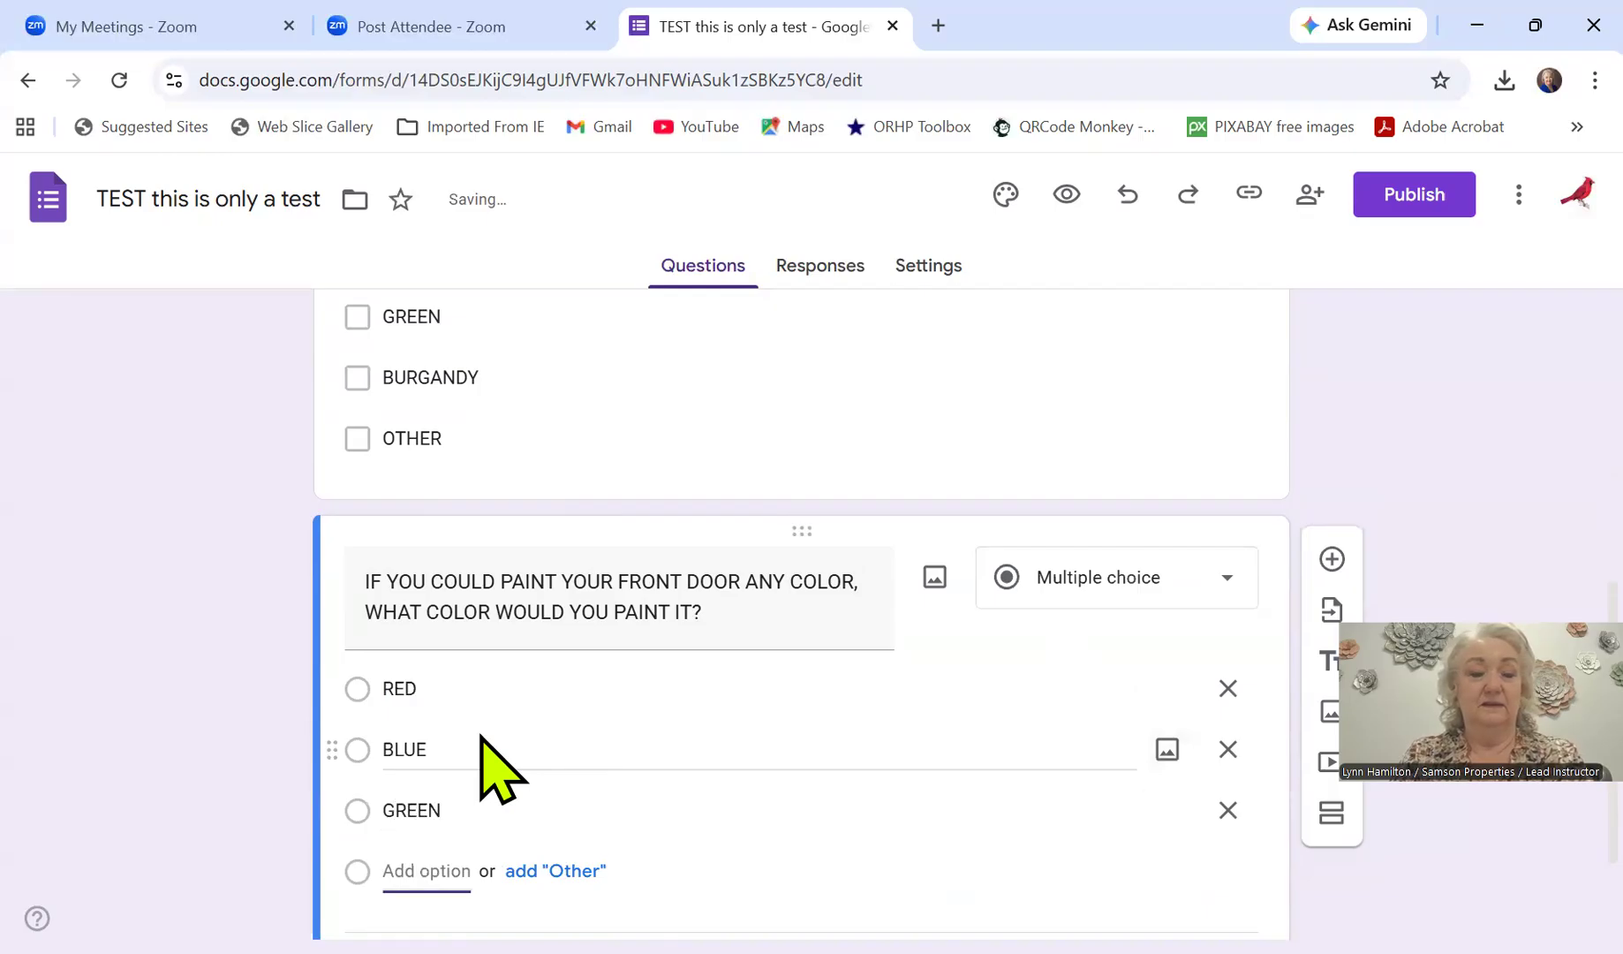
# Step: Add WHITE and BLACK options below GREEN and make the multiple-choice question required
pyautogui.write('WHITE')
pyautogui.press('Return')
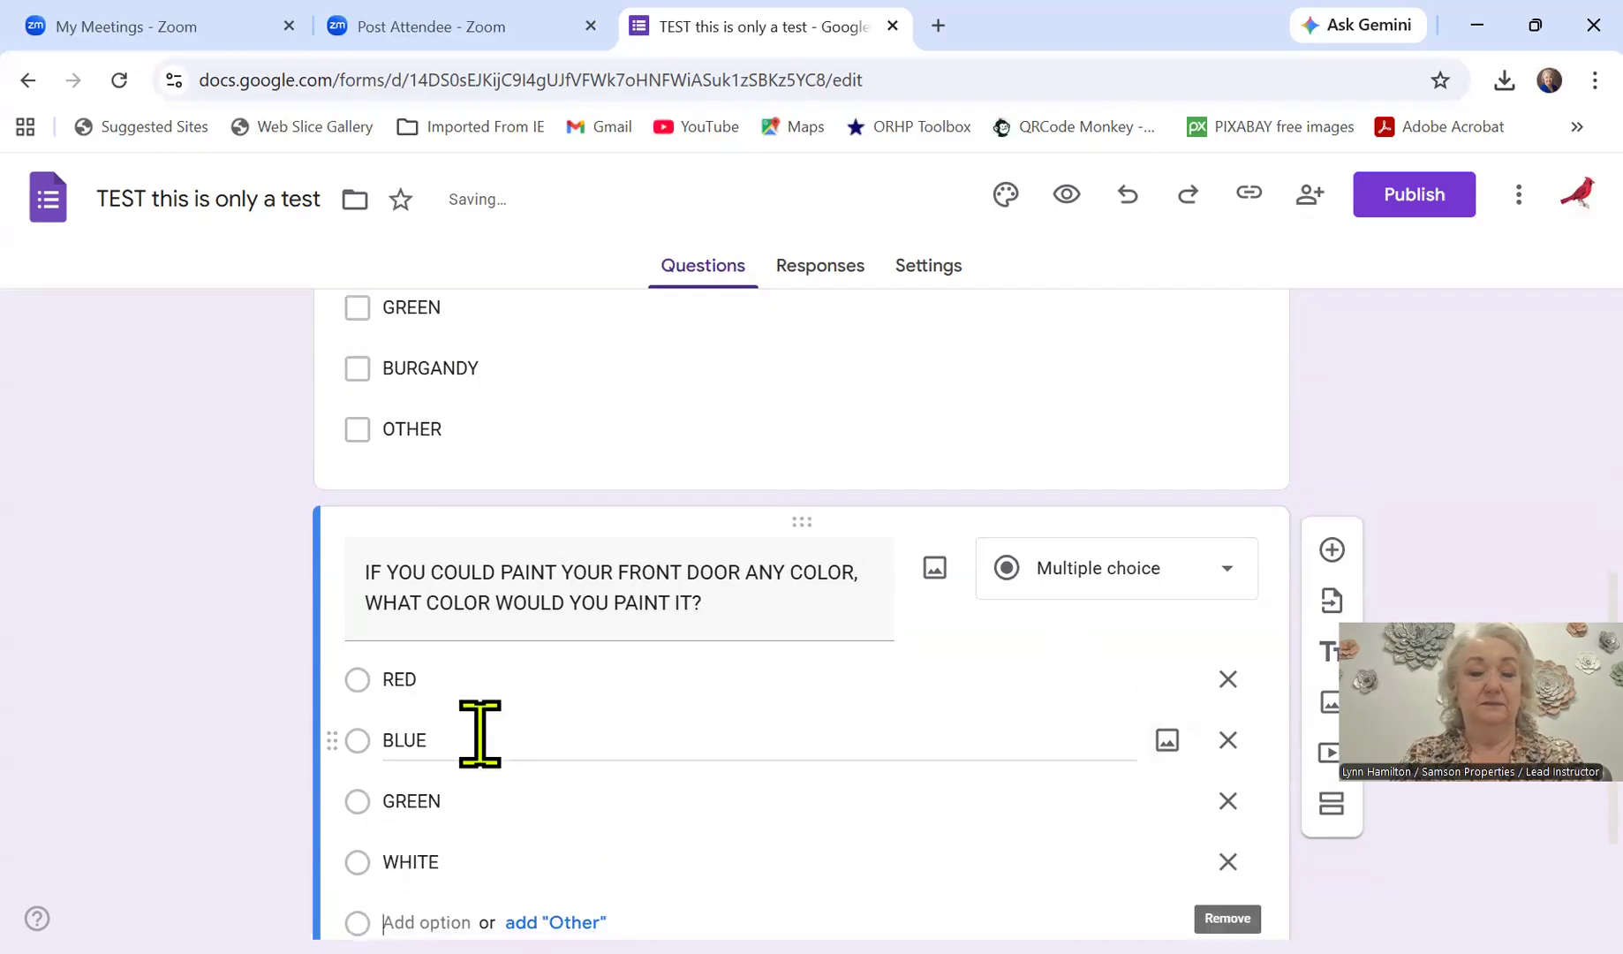
pyautogui.write('BLACK')
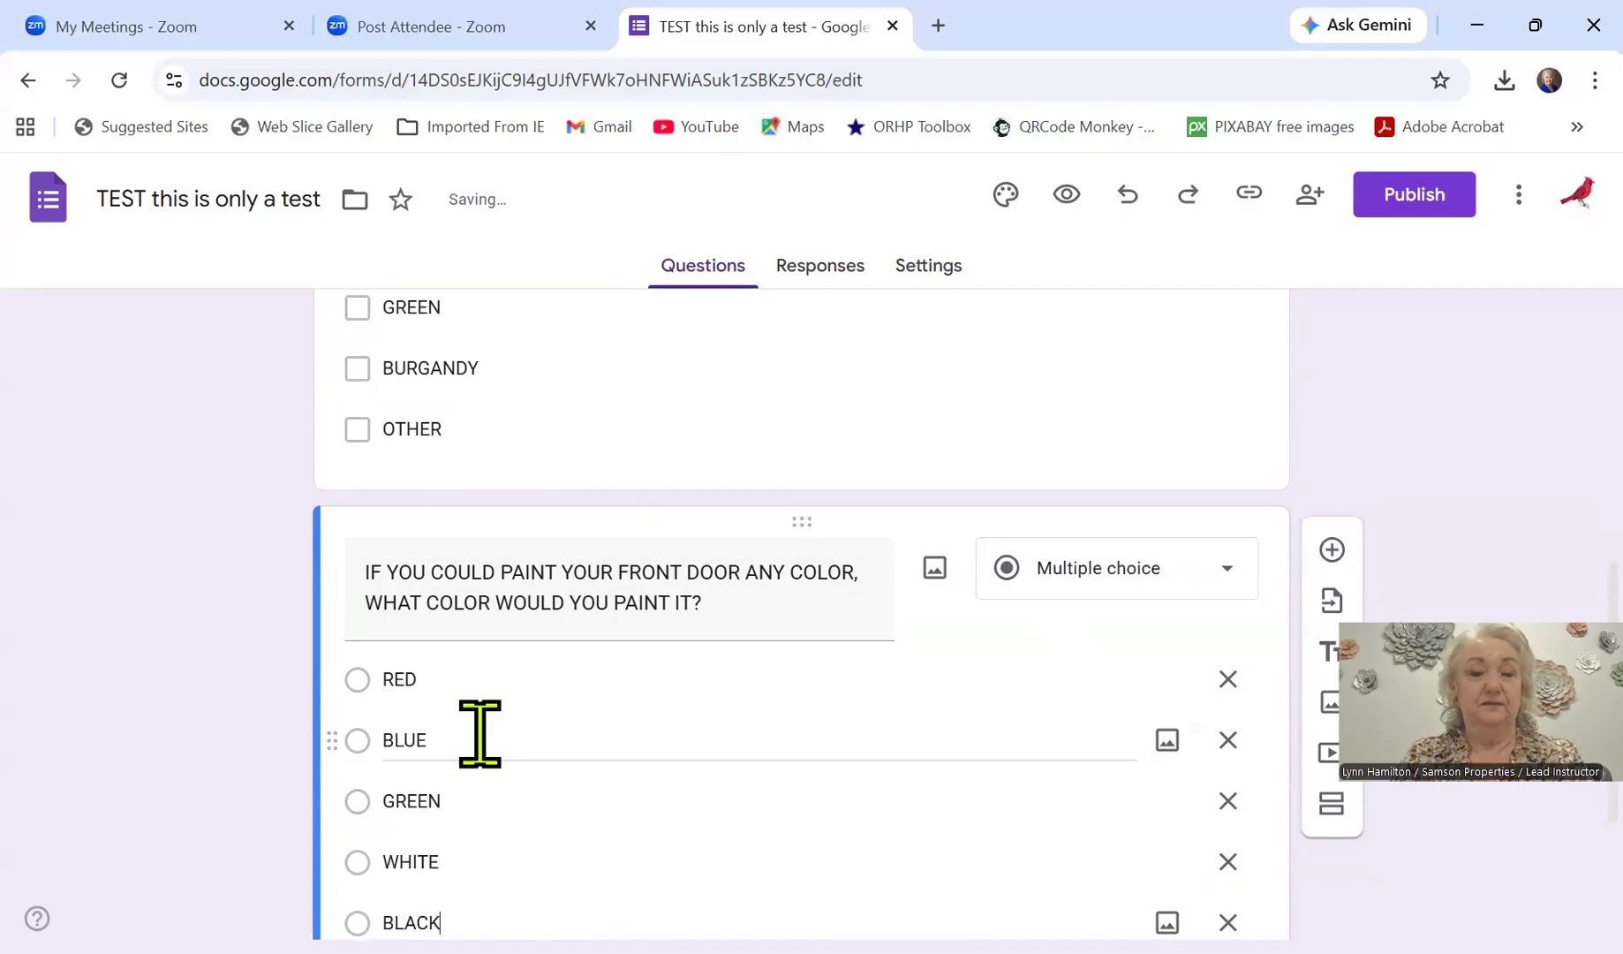
pyautogui.press('Return')
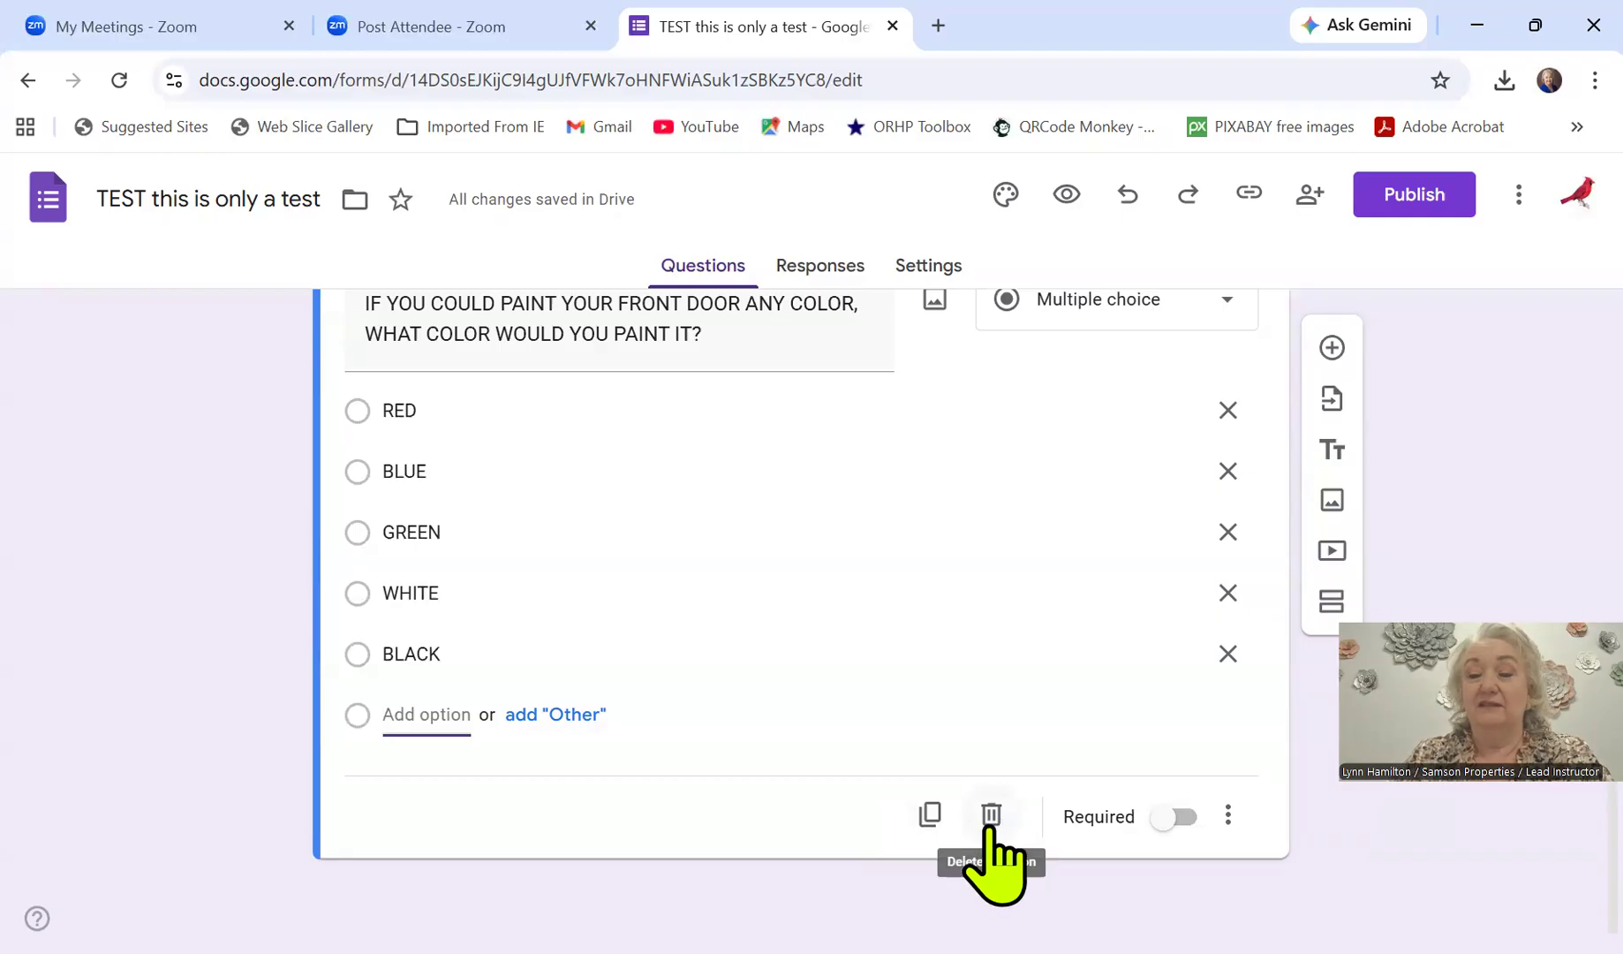
pyautogui.click(1185, 818)
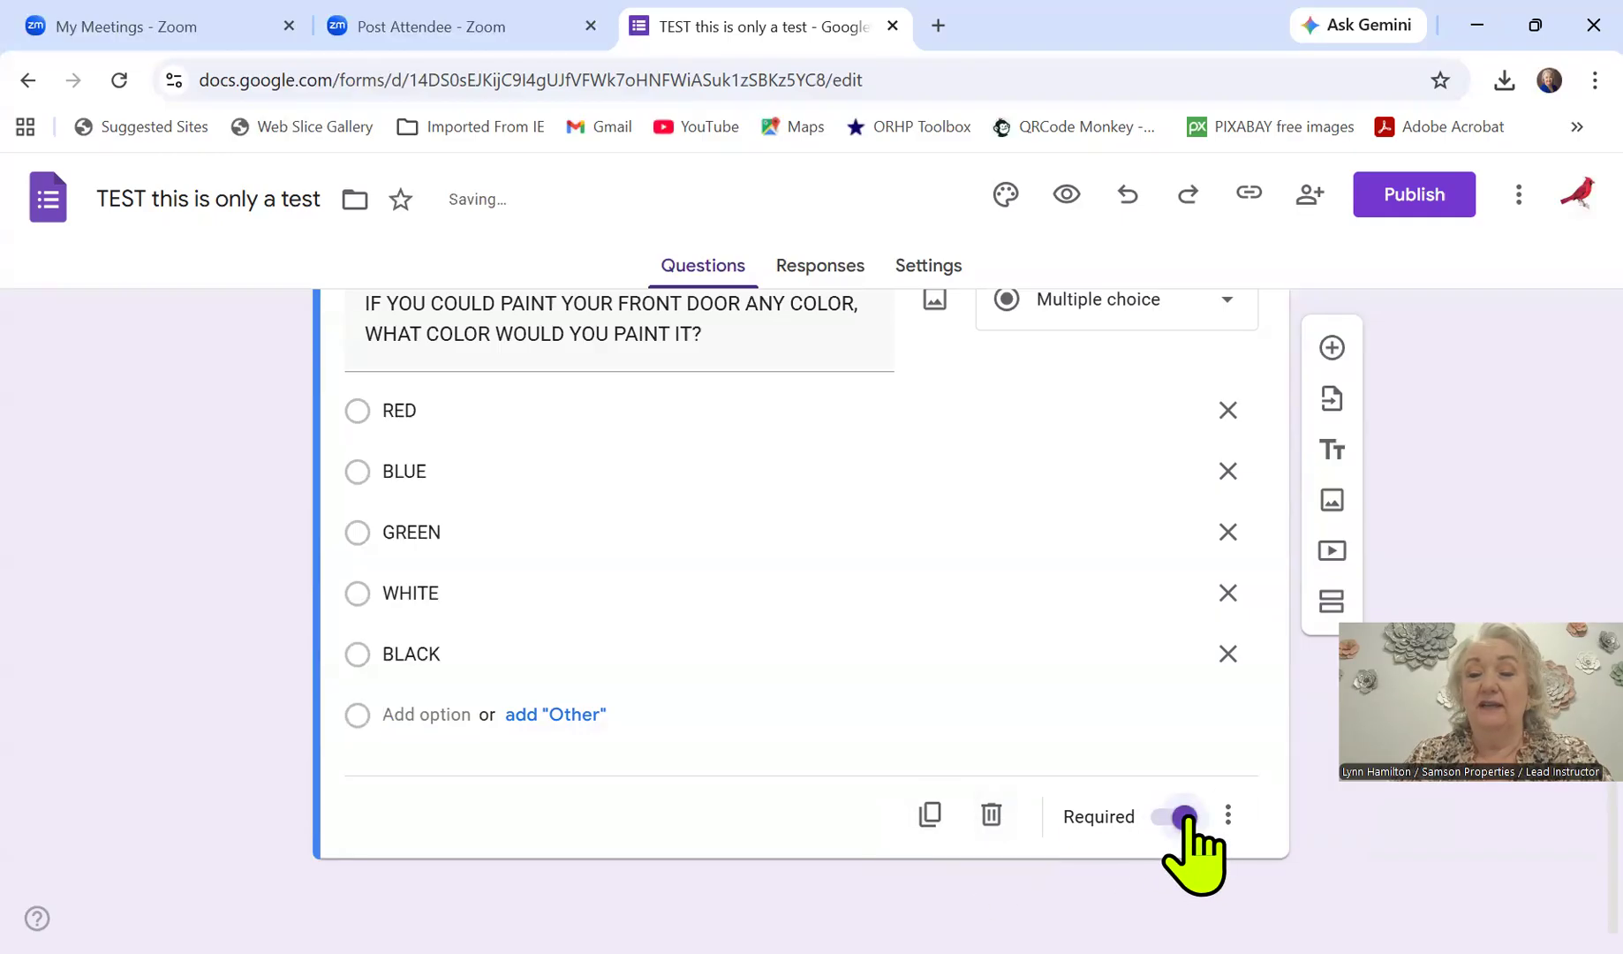
# Step: Make the checkbox question "WHAT COLOR IS YOUR FRONT DOOR?" required
pyautogui.scroll(1, 1052, 680)
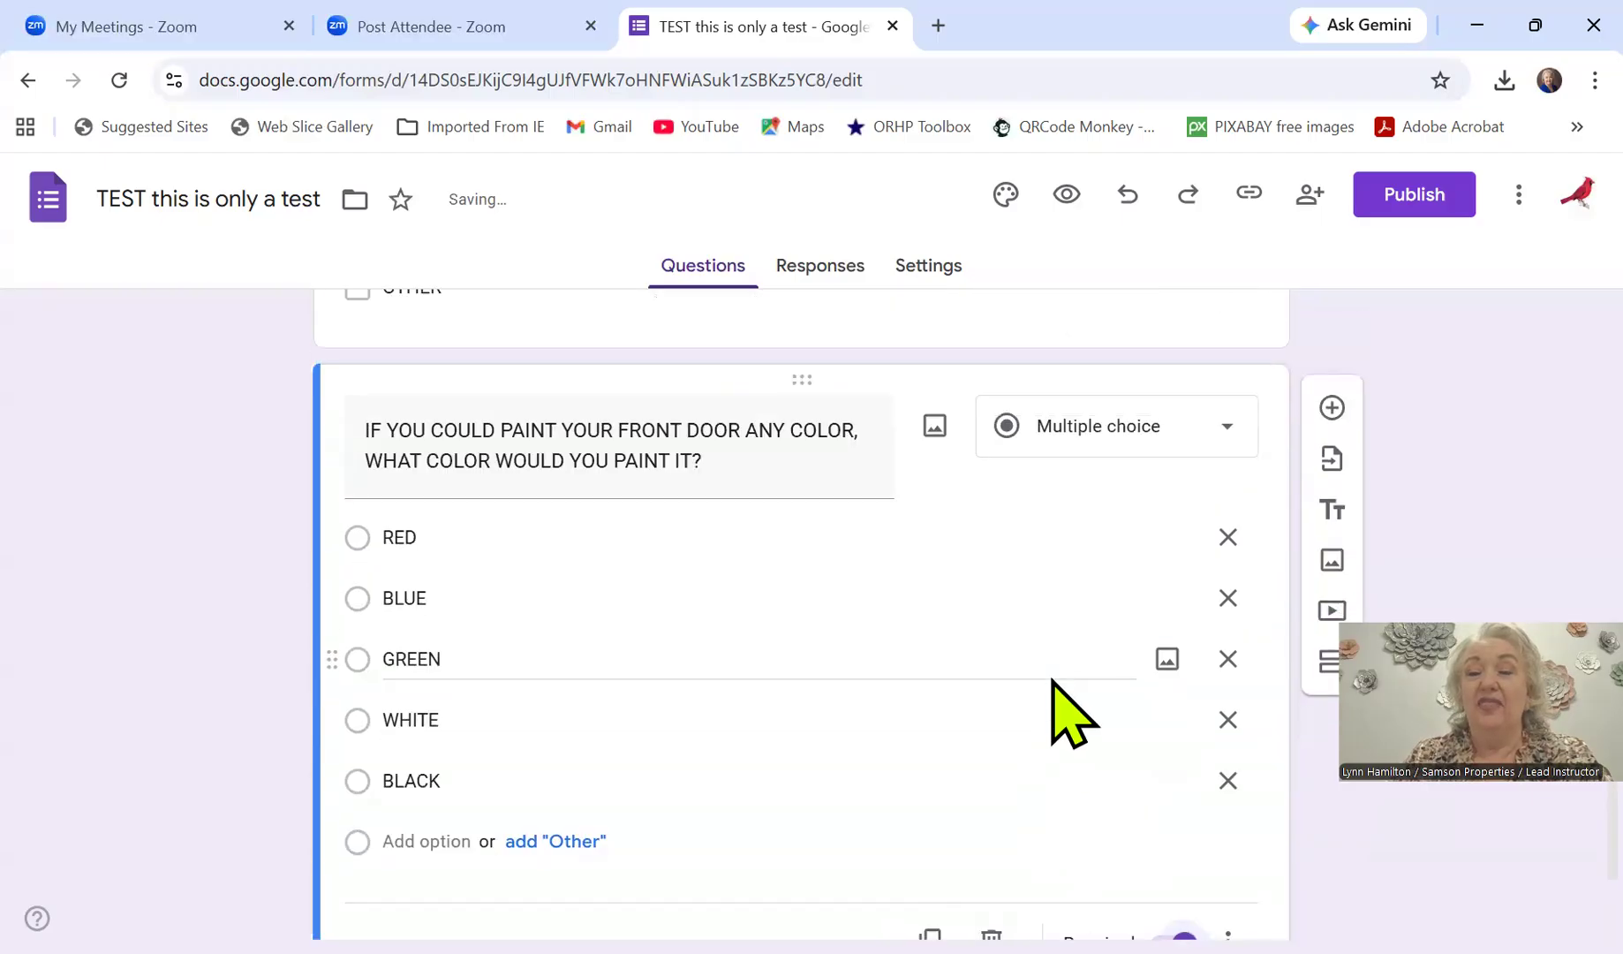
pyautogui.scroll(3, 1067, 712)
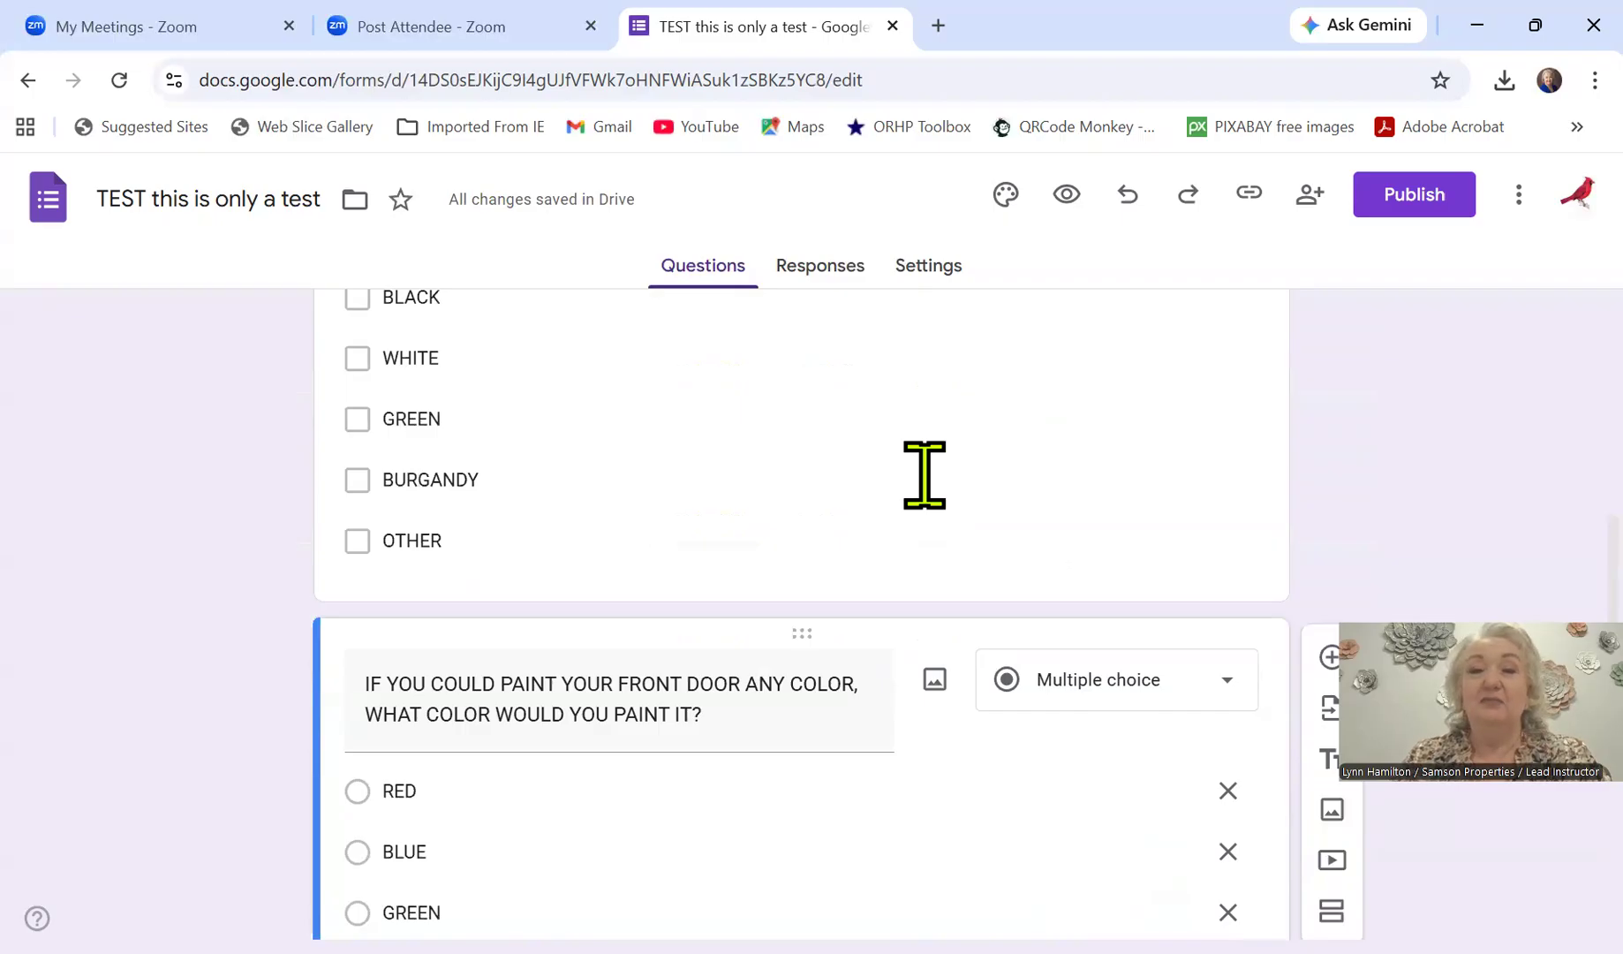
pyautogui.scroll(3, 924, 475)
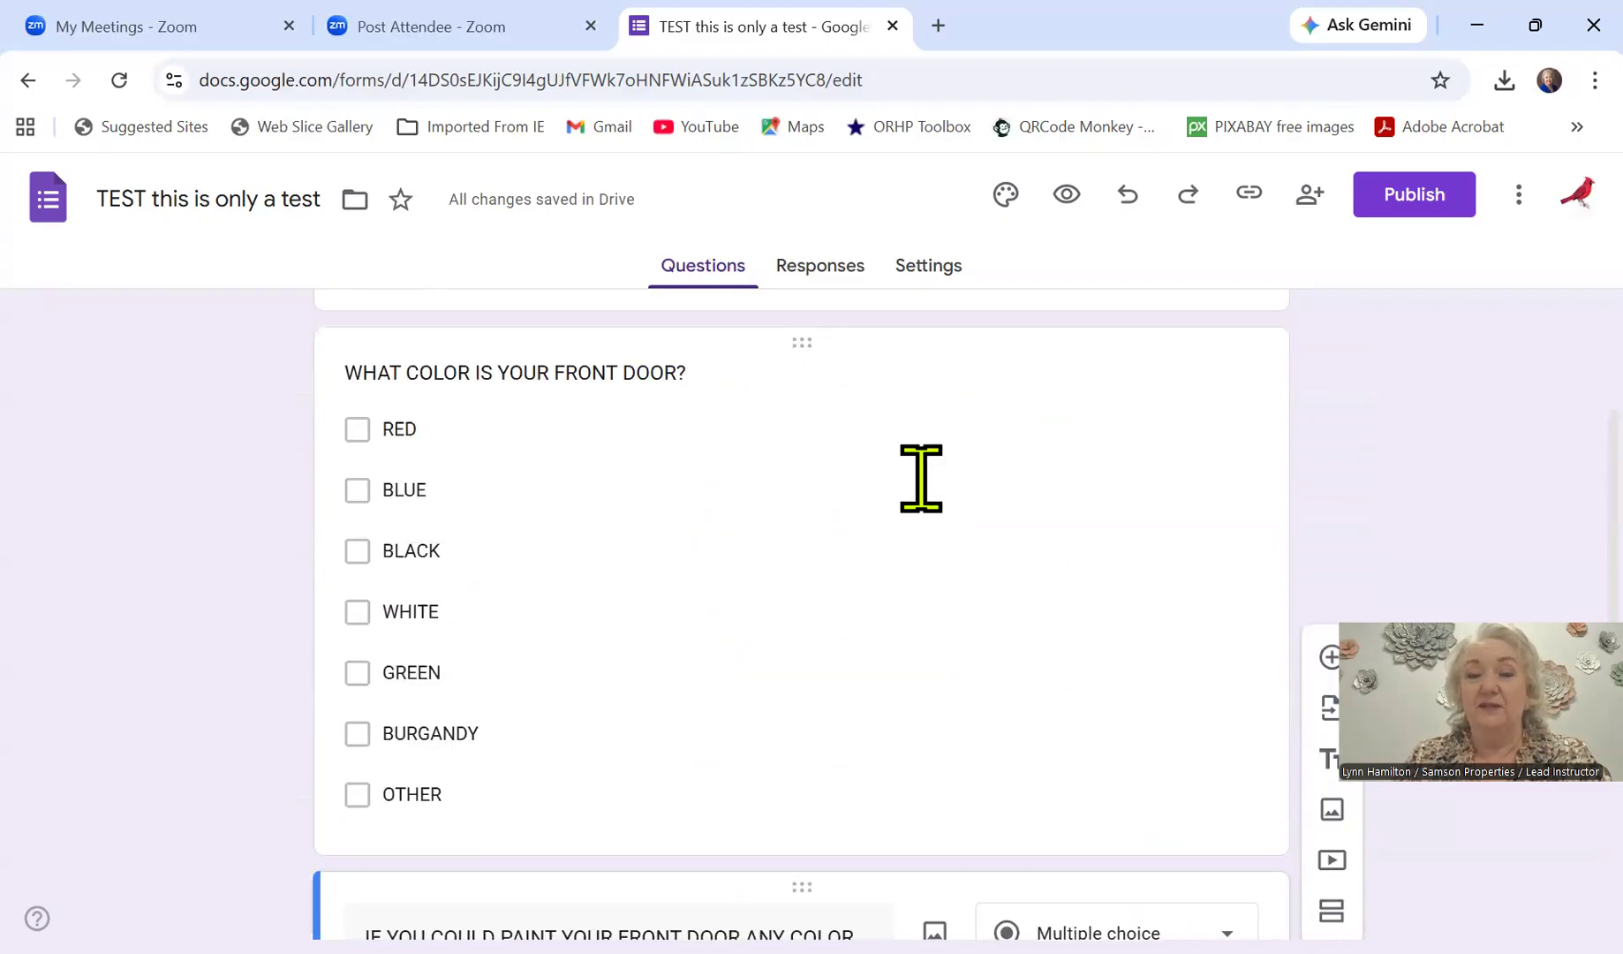
pyautogui.scroll(-3, 921, 478)
pyautogui.click(918, 477)
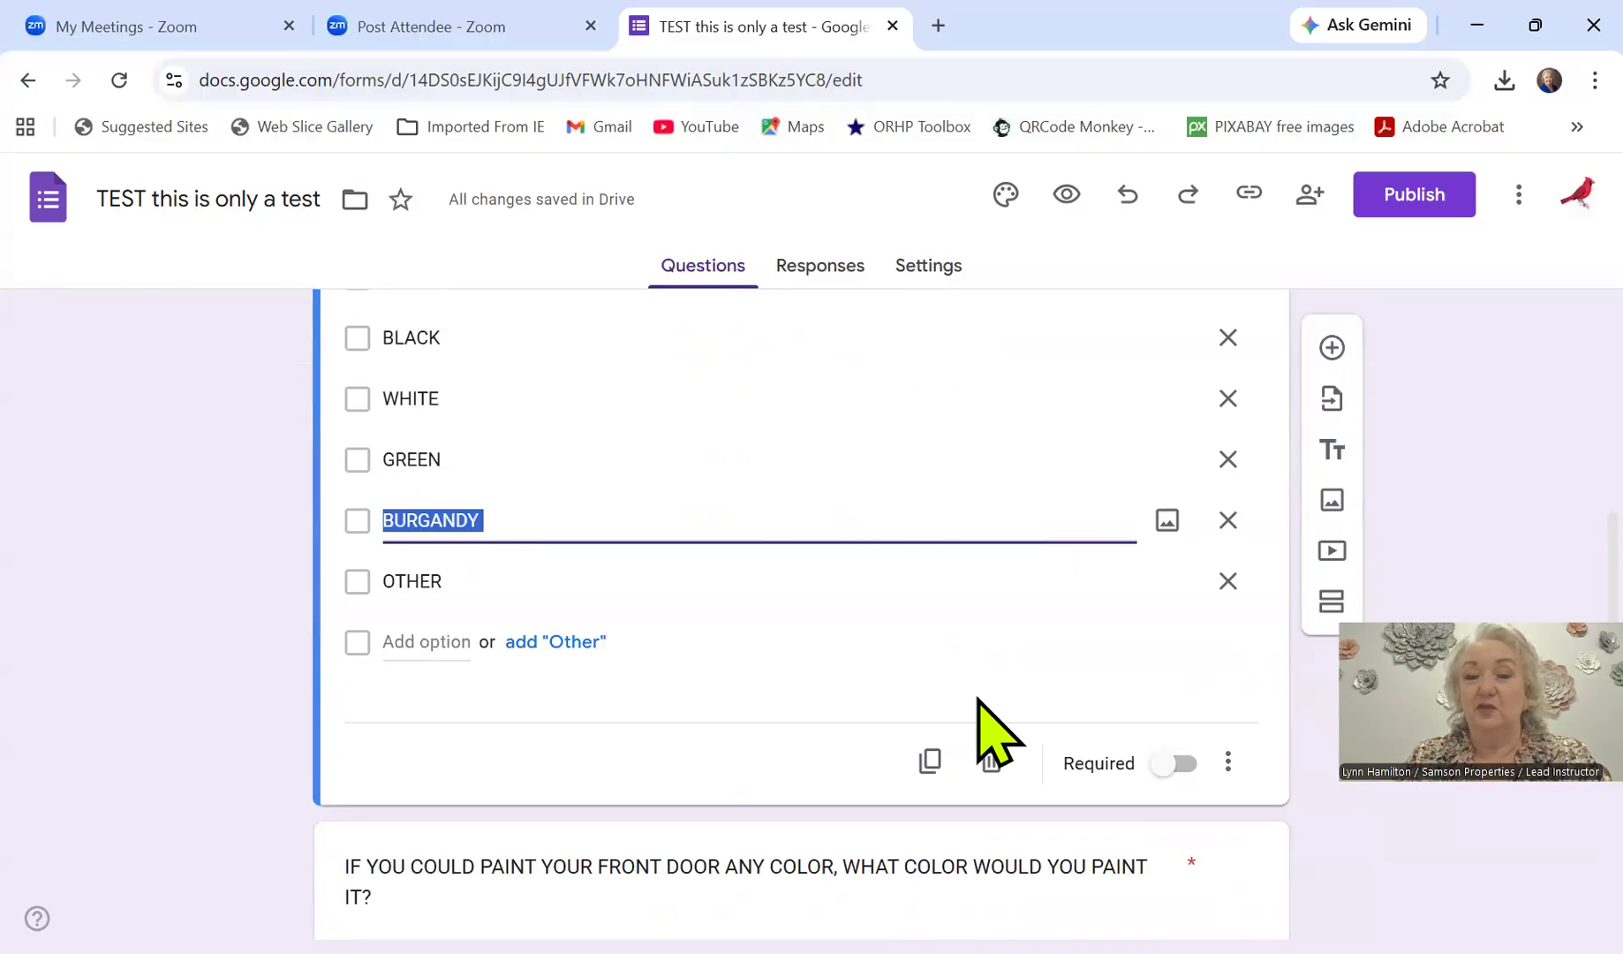
pyautogui.click(1184, 765)
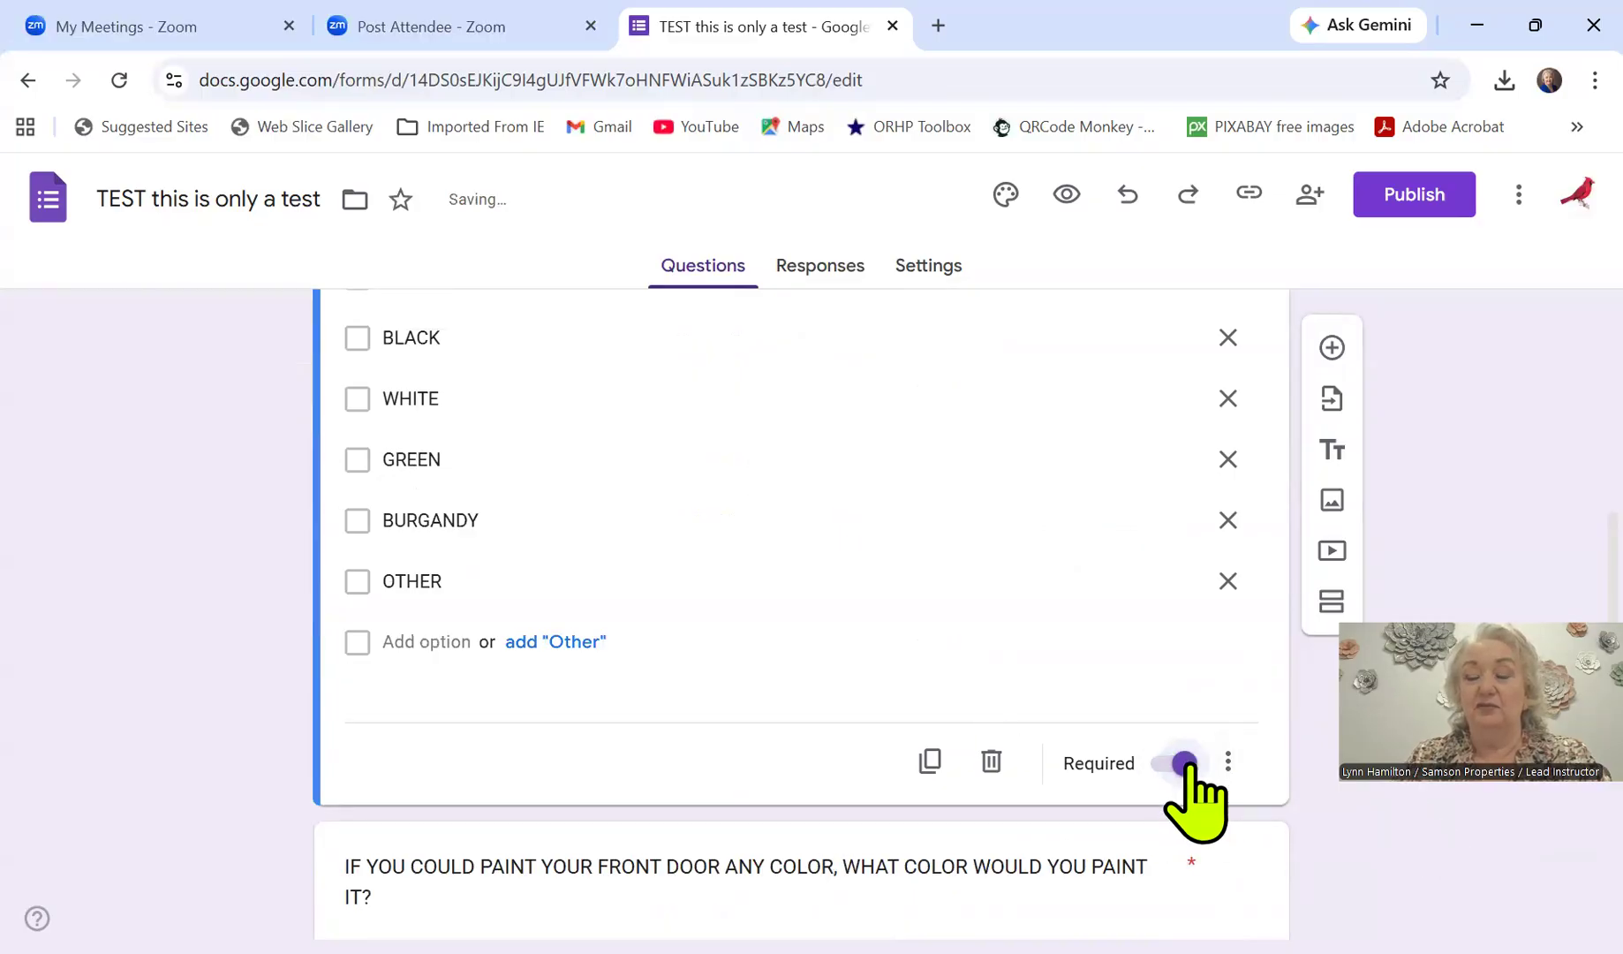
# Step: Duplicate the checkbox question "WHAT COLOR IS YOUR FRONT DOOR?" with all its color options
pyautogui.scroll(3, 1189, 768)
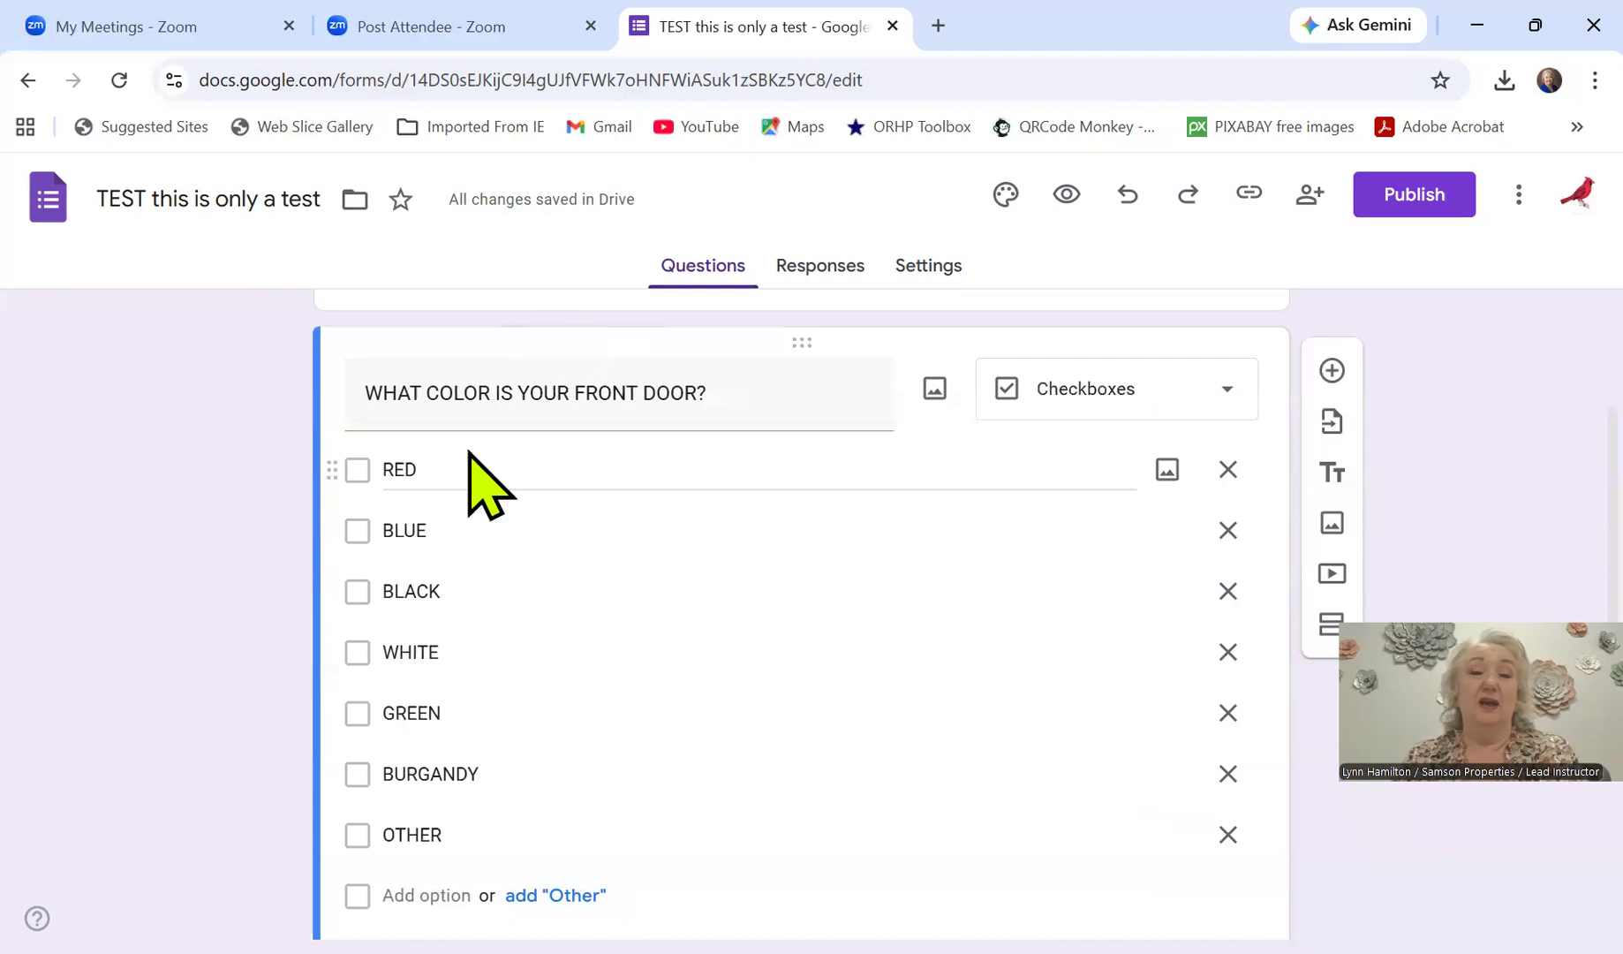
pyautogui.scroll(-4, 772, 476)
pyautogui.scroll(-1, 771, 477)
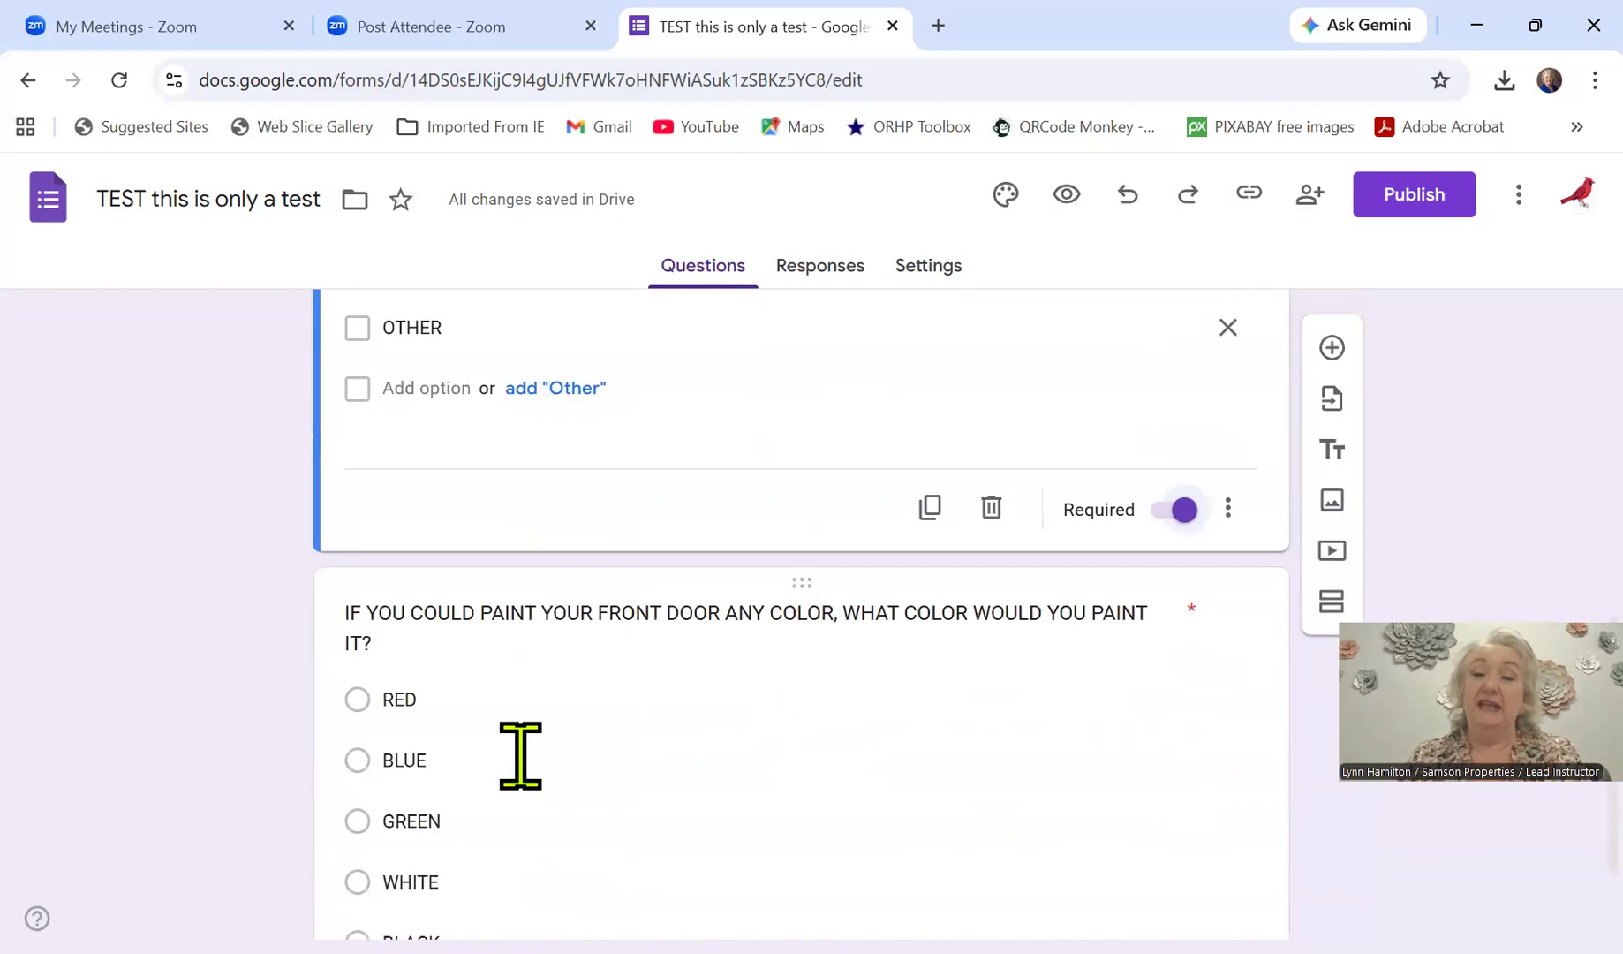
pyautogui.scroll(-1, 674, 765)
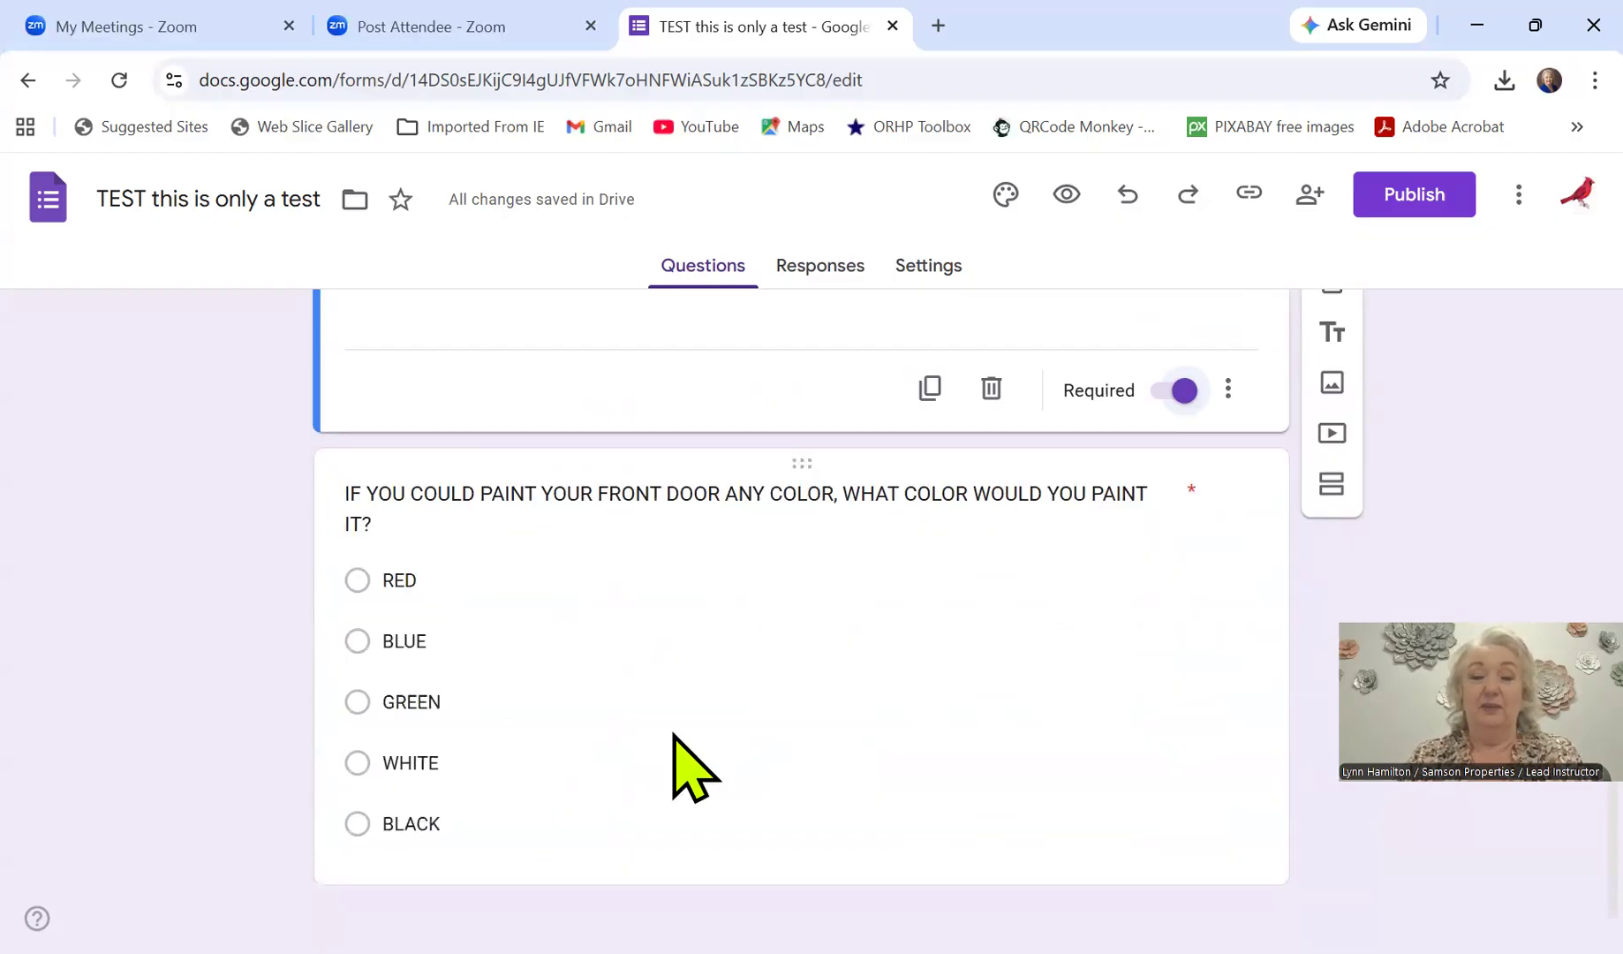
pyautogui.scroll(5, 913, 590)
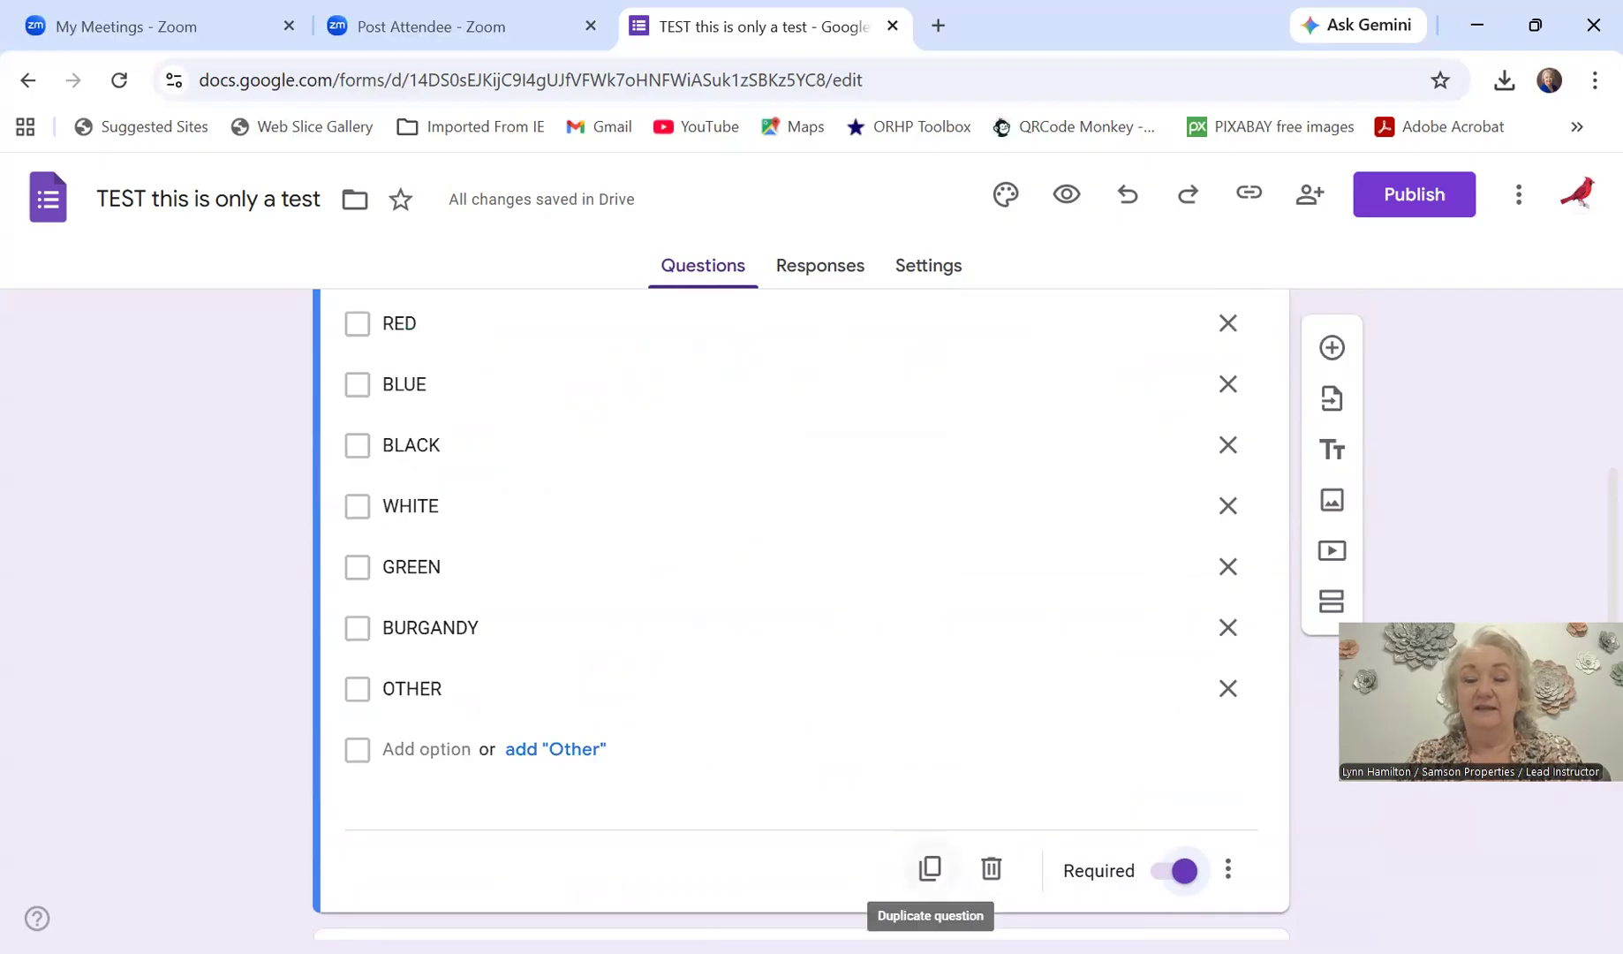
pyautogui.click(930, 868)
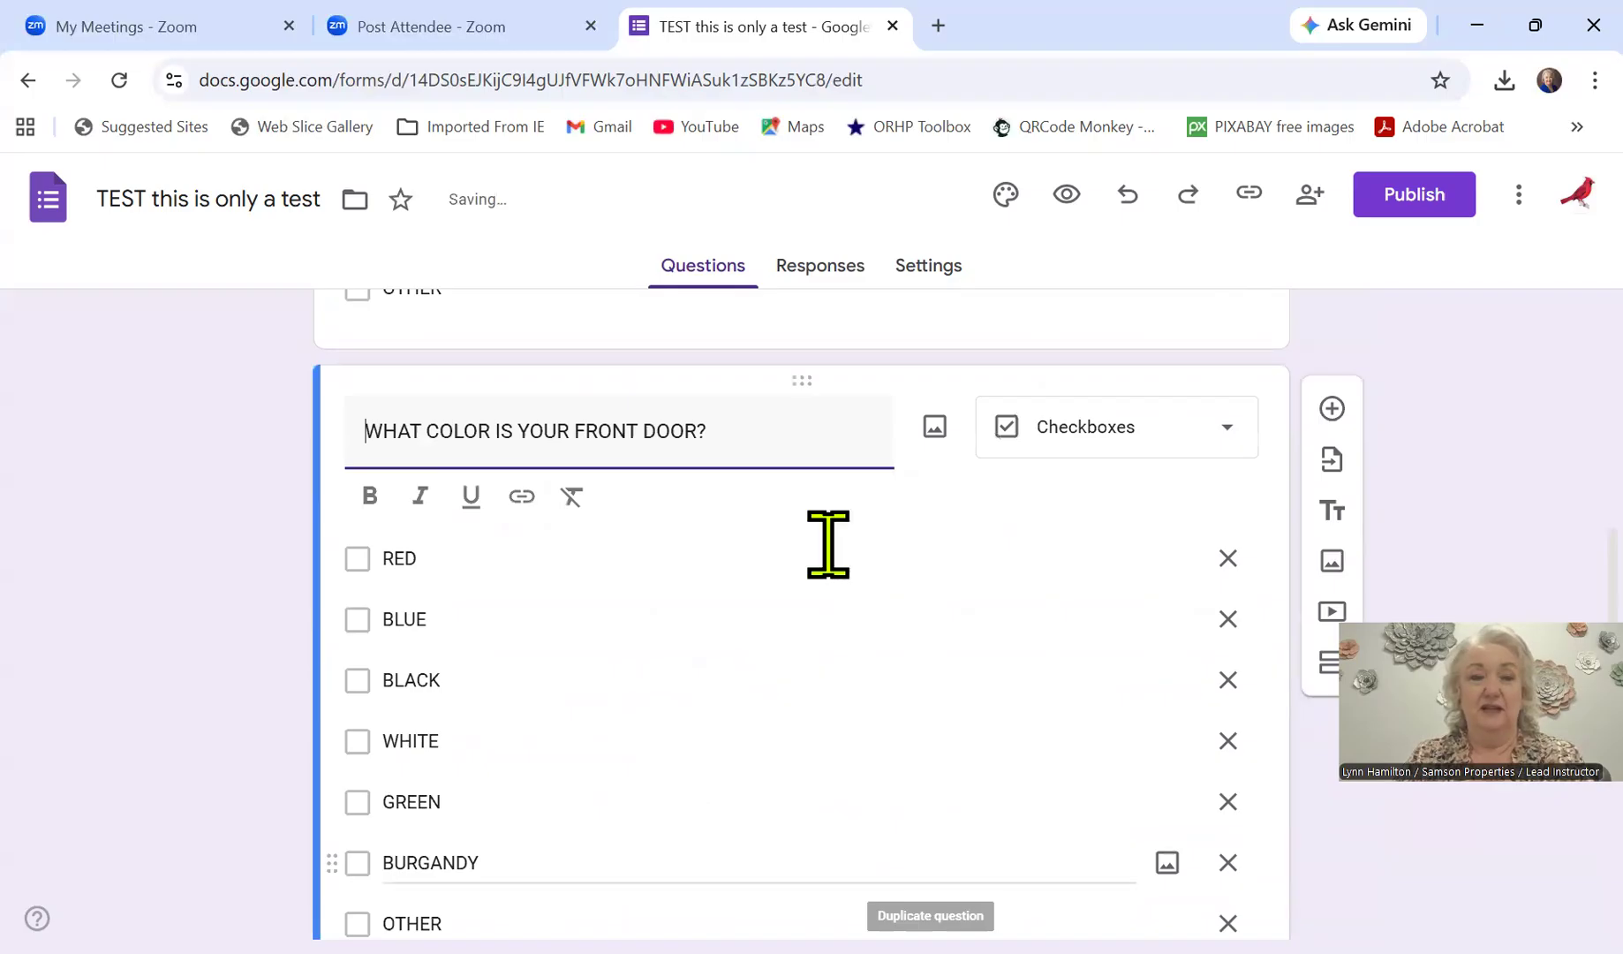
# Step: Replace the duplicated question's text with "IF YOU COULD PAINT ANY COLOR, WHAT COLOR WOULD YOU PAINT YOUR FRONT DOOR?"
pyautogui.scroll(9, 848, 579)
pyautogui.scroll(-4, 848, 578)
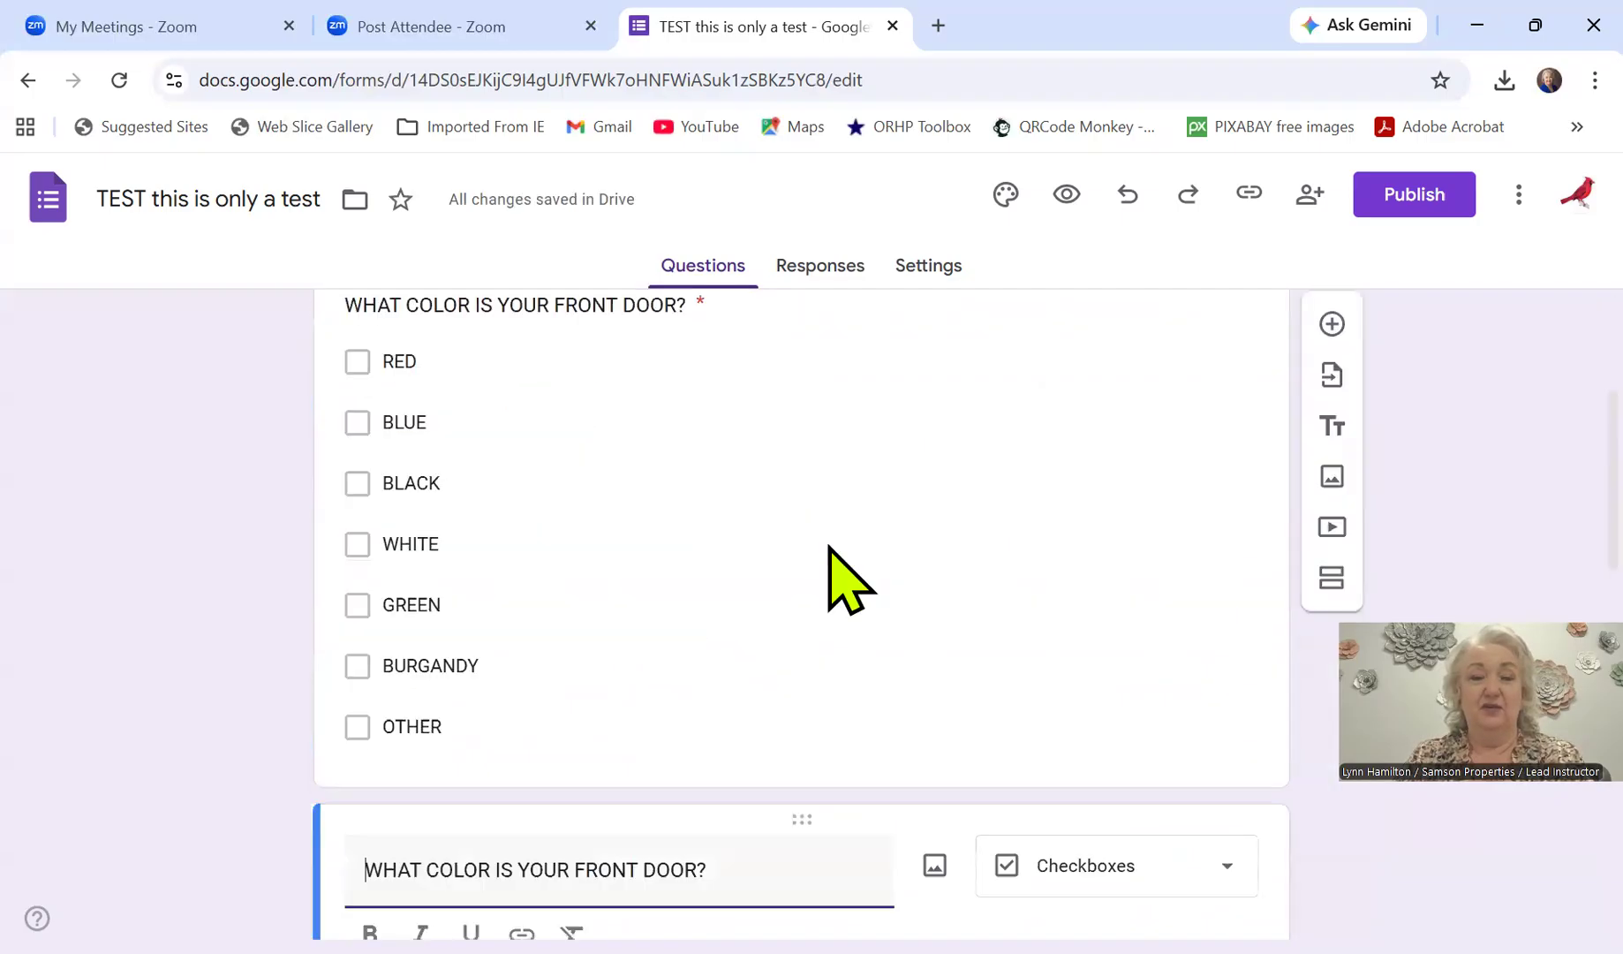
pyautogui.scroll(-3, 761, 579)
pyautogui.click(765, 579)
pyautogui.press('BackSpace')
pyautogui.press('BackSpace')
pyautogui.press('BackSpace')
pyautogui.press('BackSpace')
pyautogui.press('BackSpace')
pyautogui.press('BackSpace')
pyautogui.press('BackSpace')
pyautogui.press('BackSpace')
pyautogui.press('BackSpace')
pyautogui.press('BackSpace')
pyautogui.press('BackSpace')
pyautogui.press('BackSpace')
pyautogui.press('BackSpace')
pyautogui.press('BackSpace')
pyautogui.press('BackSpace')
pyautogui.press('BackSpace')
pyautogui.press('BackSpace')
pyautogui.press('BackSpace')
pyautogui.press('BackSpace')
pyautogui.press('BackSpace')
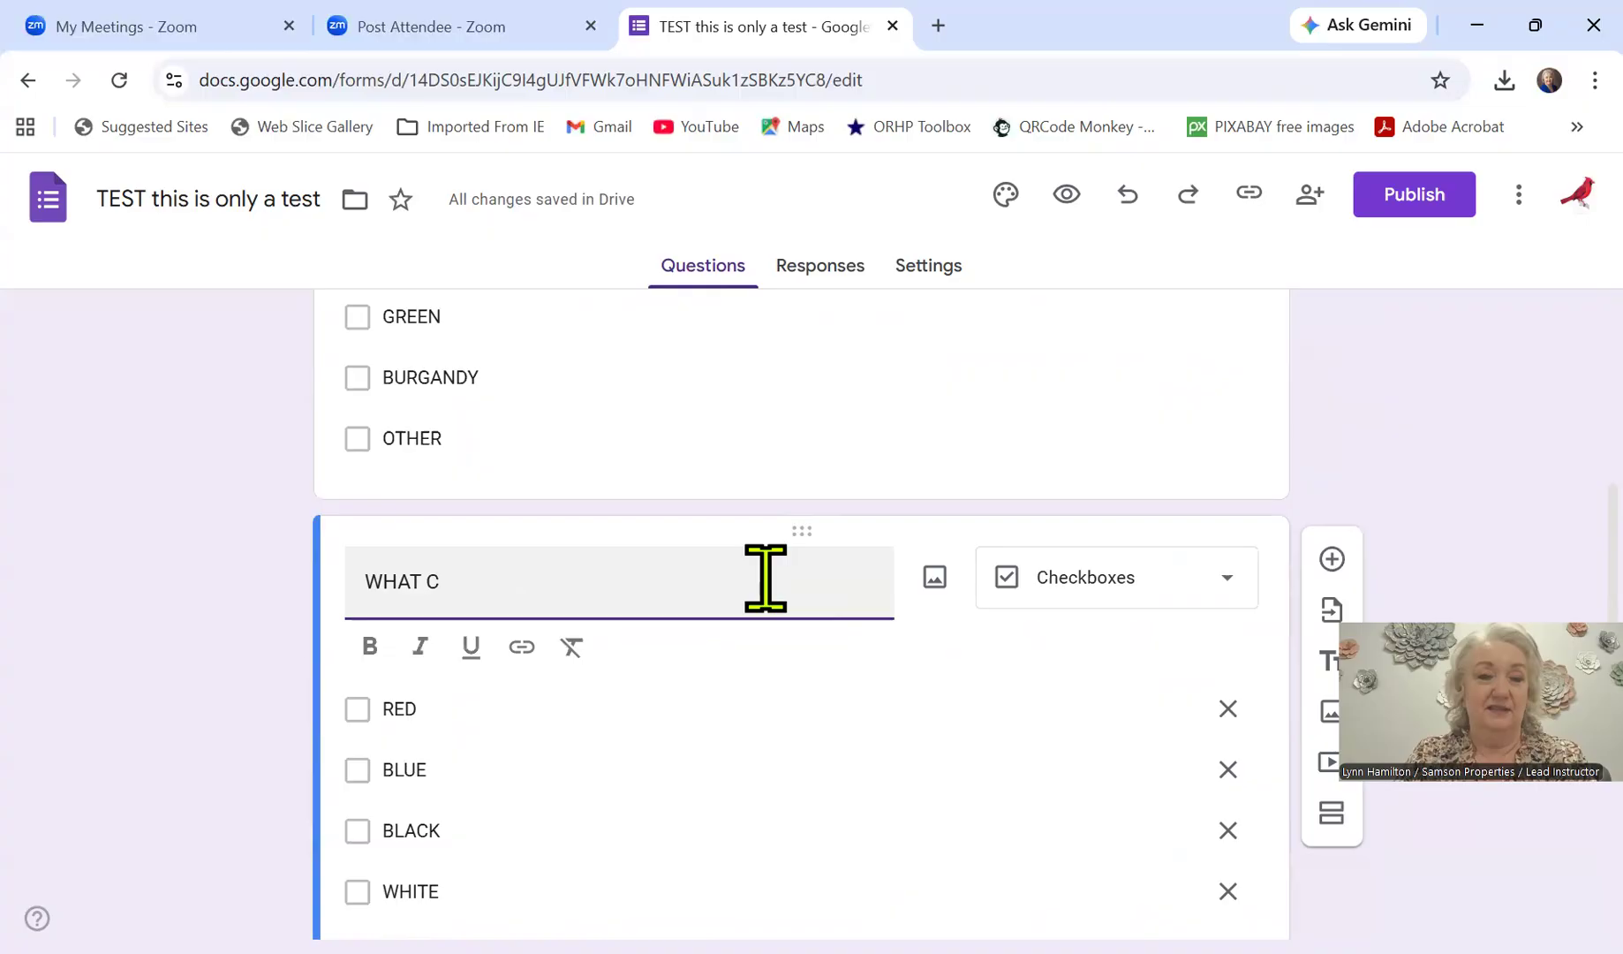
pyautogui.press('BackSpace')
pyautogui.press('BackSpace')
pyautogui.press('BackSpace')
pyautogui.write('if')
pyautogui.press('BackSpace')
pyautogui.press('BackSpace')
pyautogui.press('BackSpace')
pyautogui.write('IF YOU COULD PAIN')
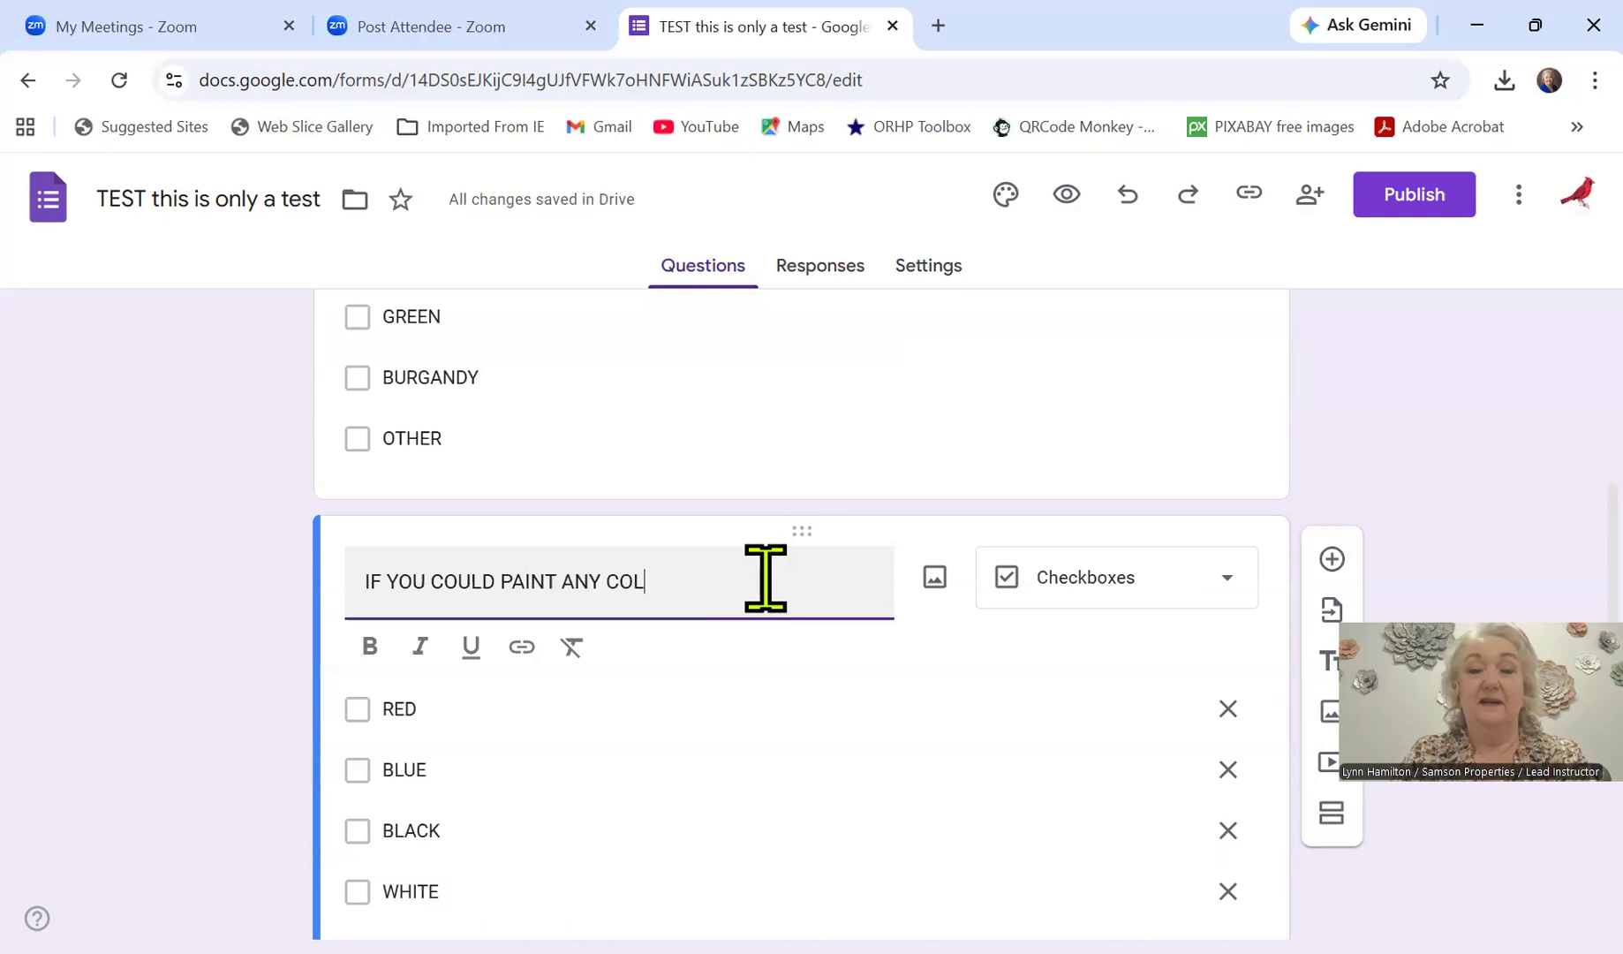
pyautogui.write('HAT')
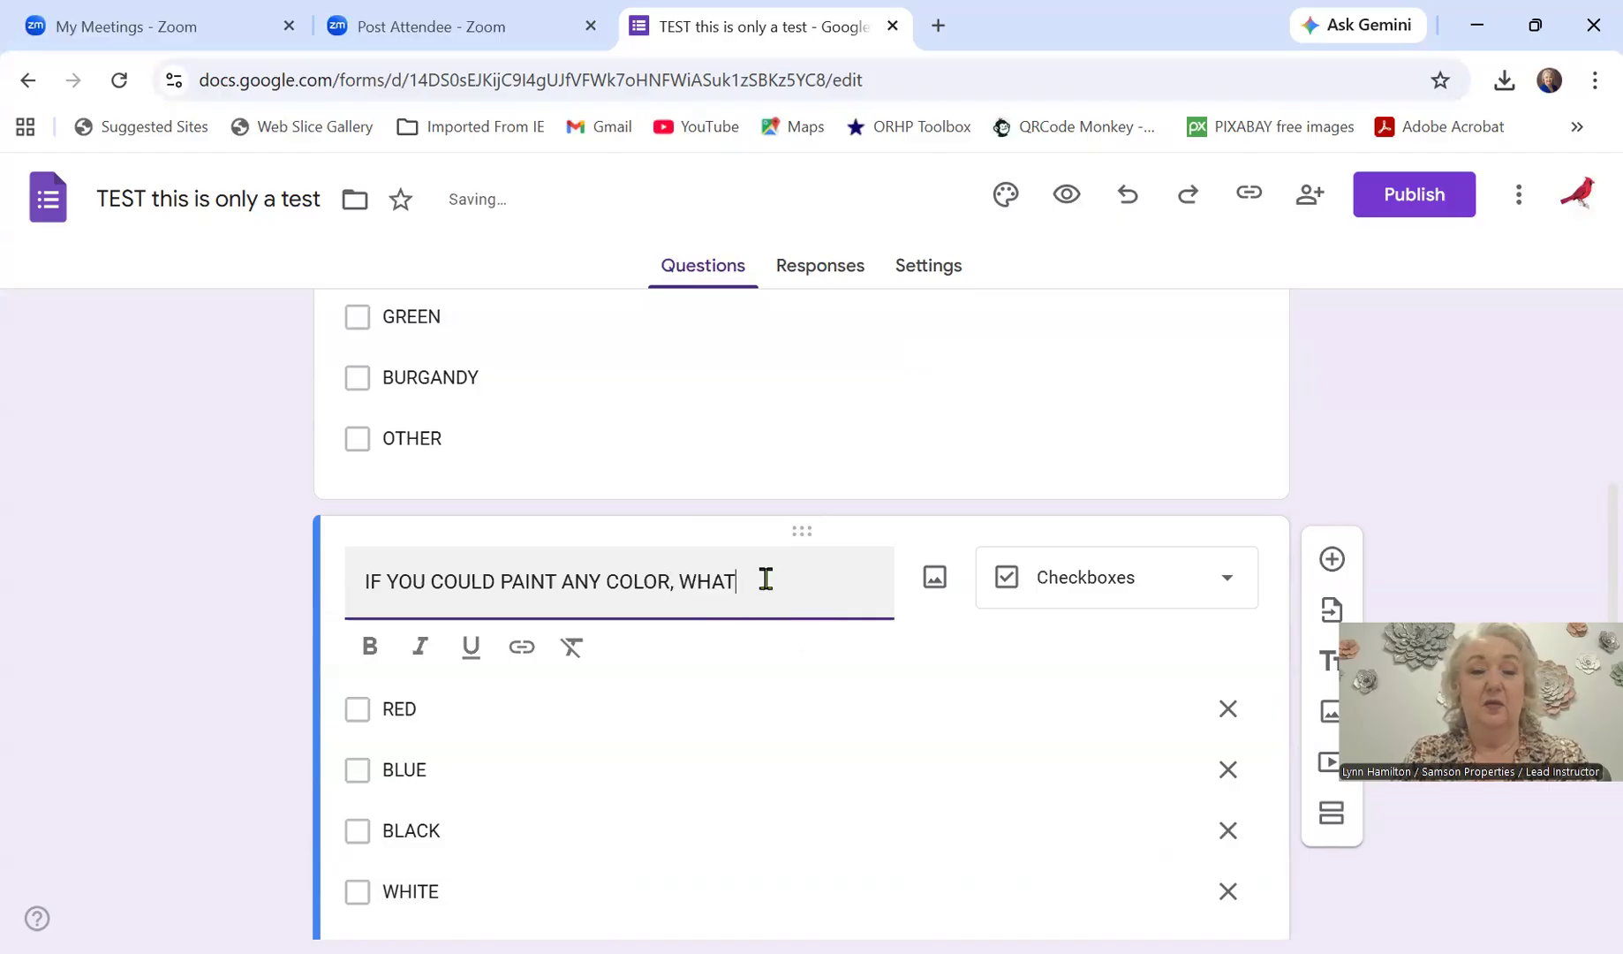
pyautogui.write(' COLOR WH')
pyautogui.write('ULD YOU PAINT YOUR FRONT DOOR')
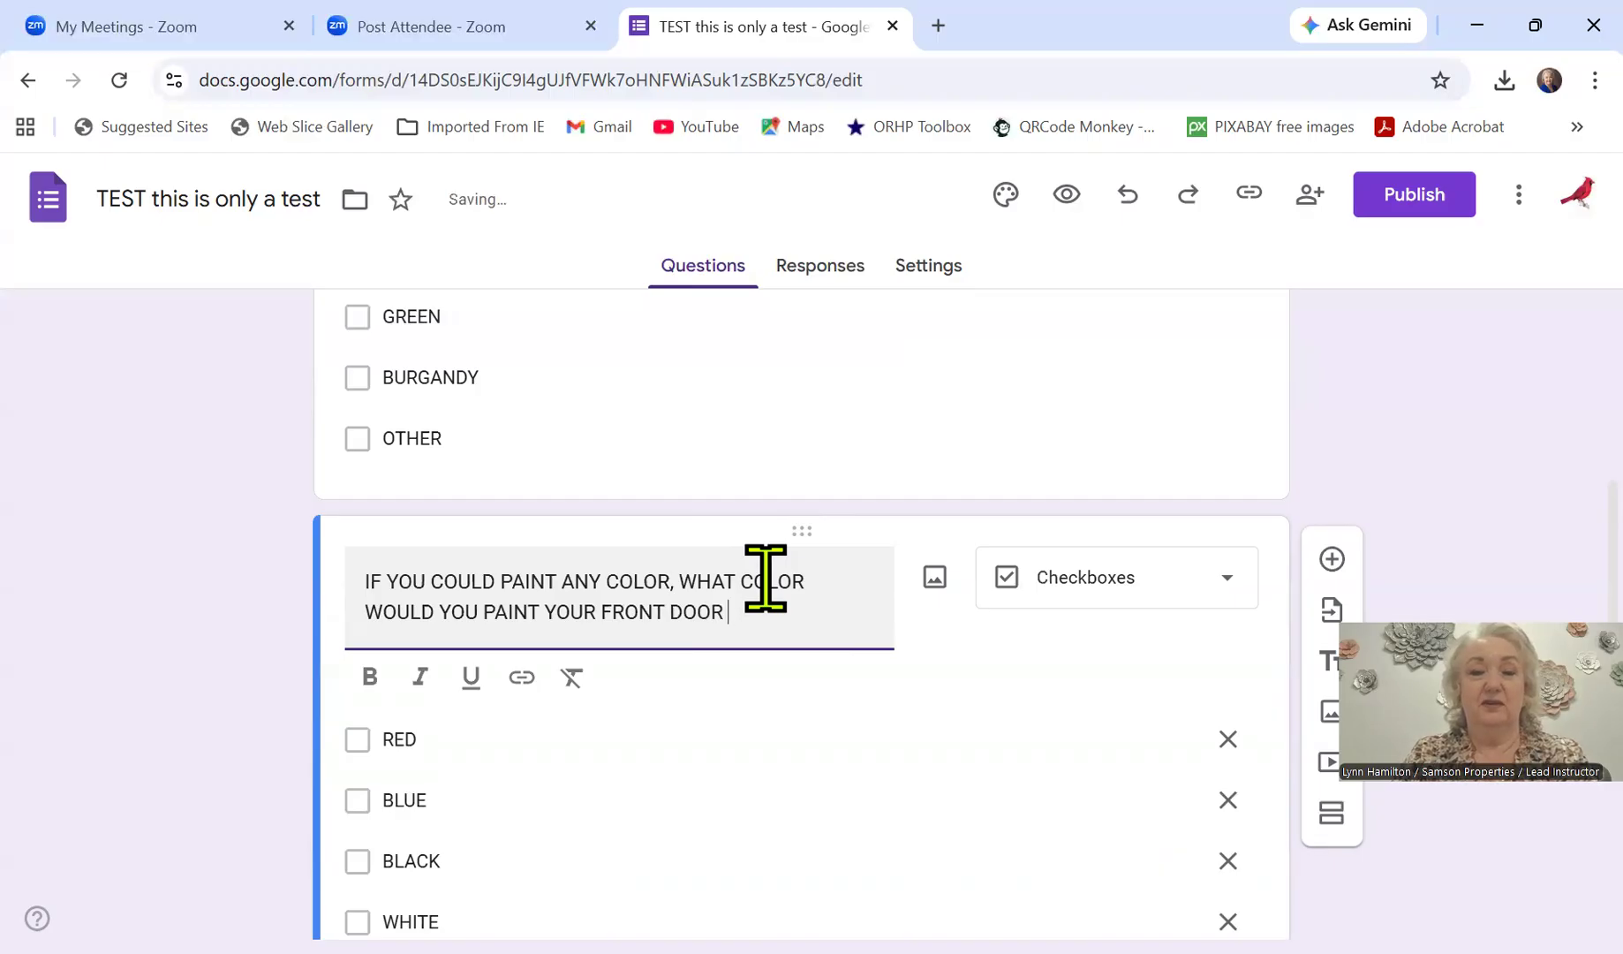
# Step: Delete the multiple-choice question about painting the front door, located below the reworded checkbox question
pyautogui.scroll(-1, 848, 706)
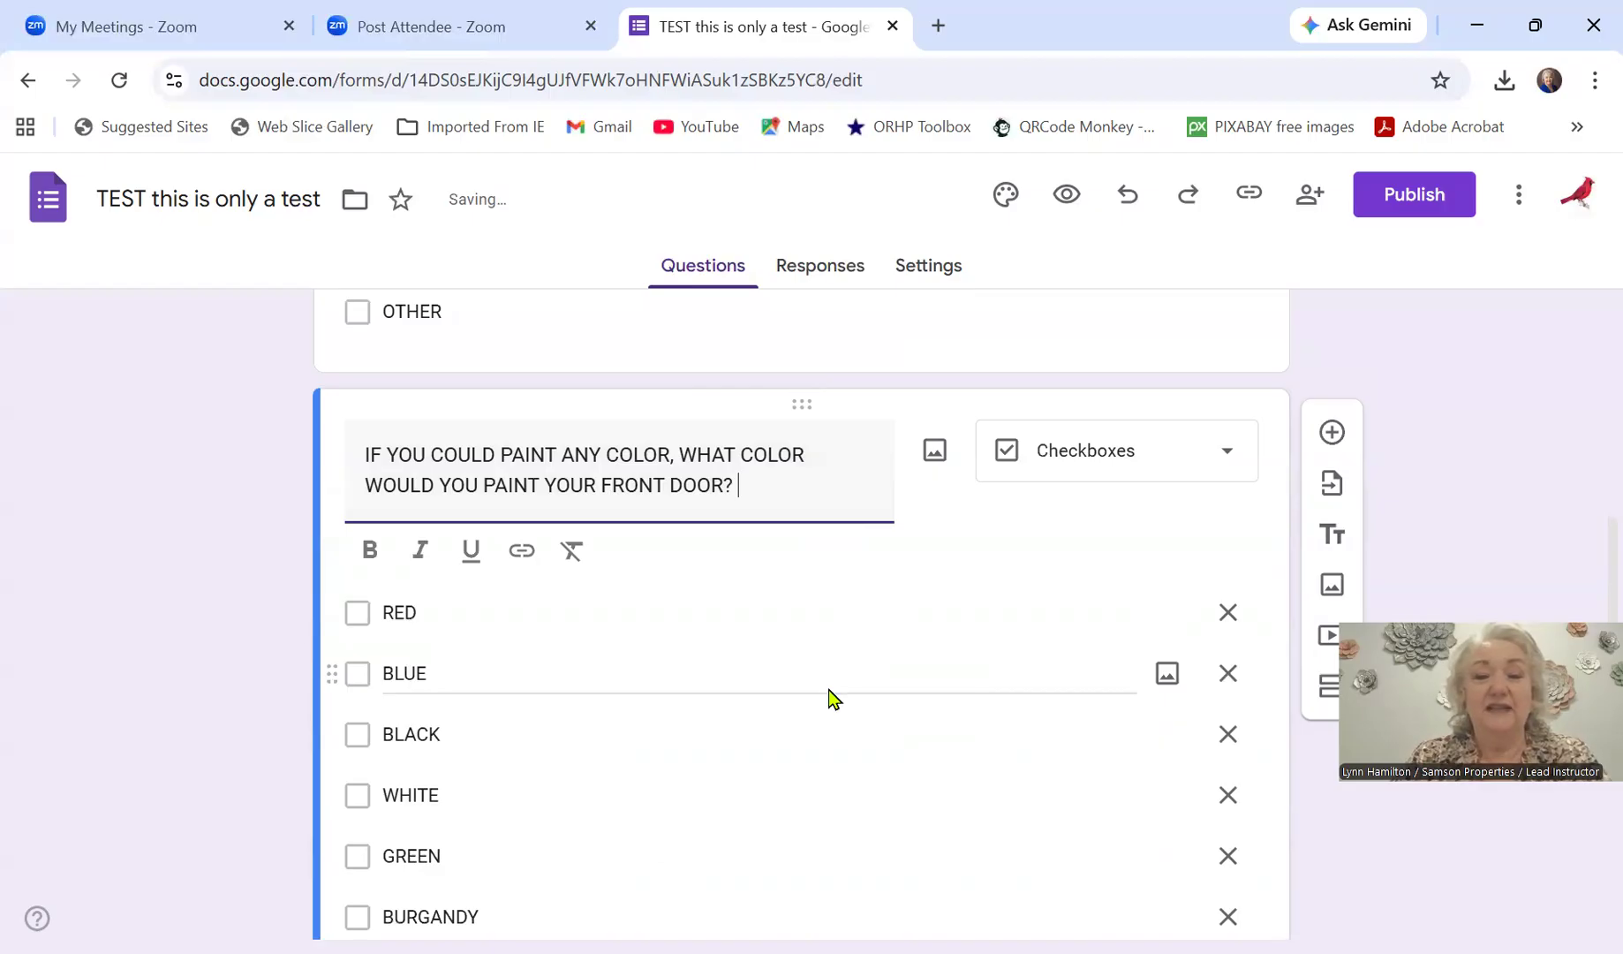
pyautogui.scroll(-5, 830, 699)
pyautogui.scroll(-1, 746, 786)
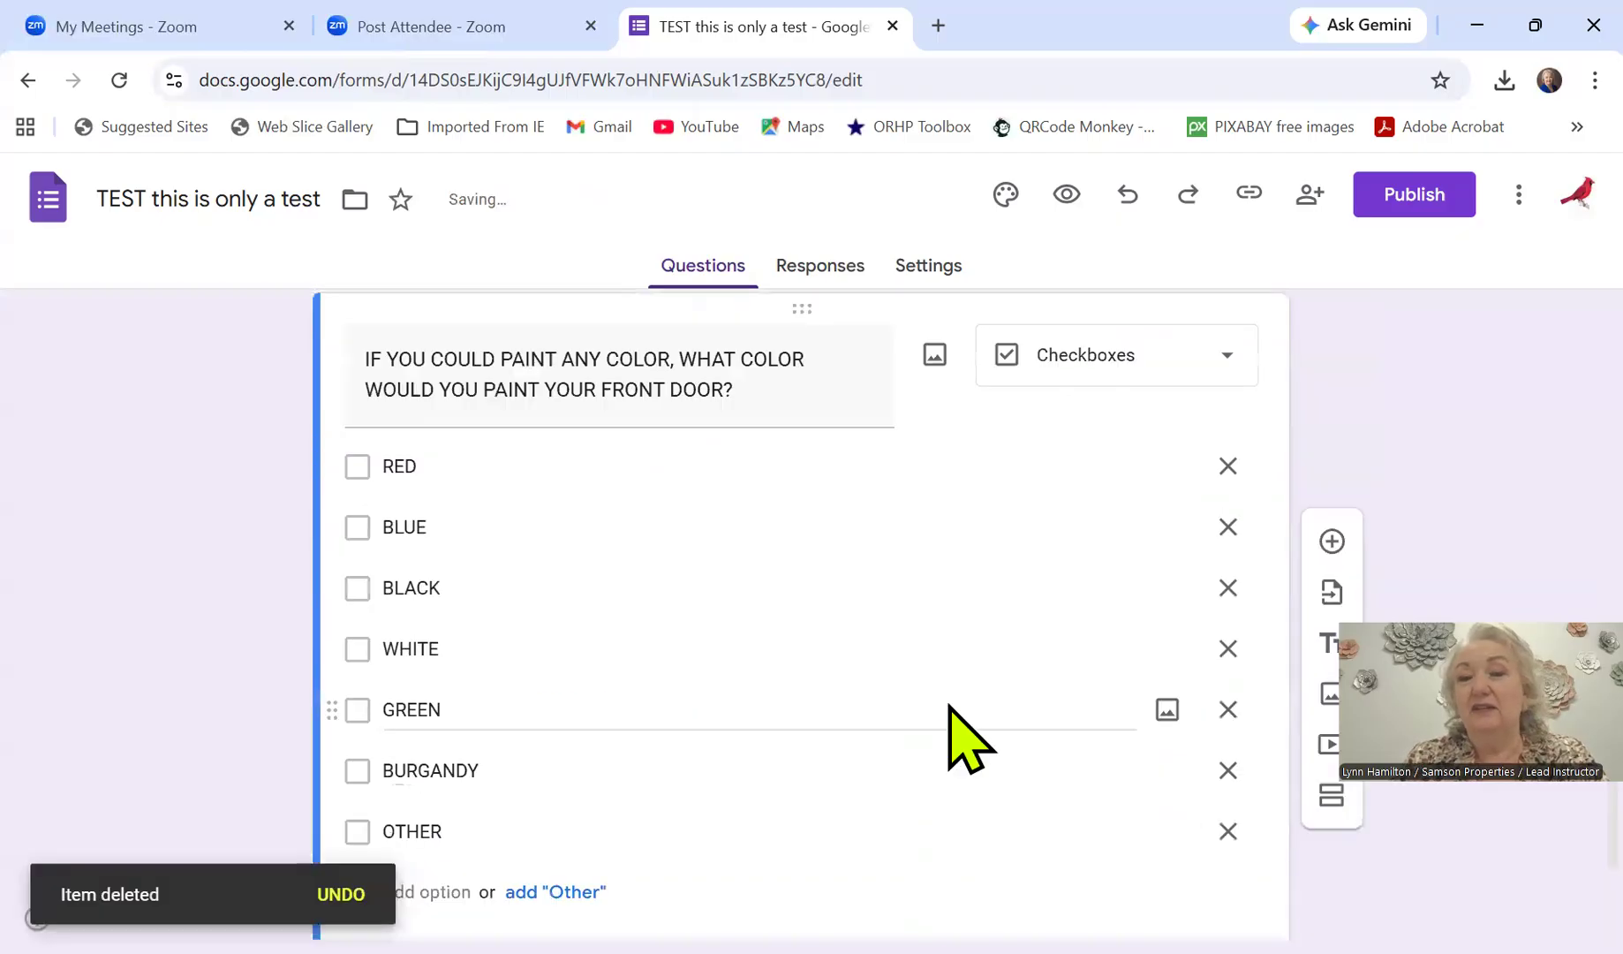
# Step: Review the reworded front door question's color options and required setting, and examine the available question types
pyautogui.scroll(4, 950, 705)
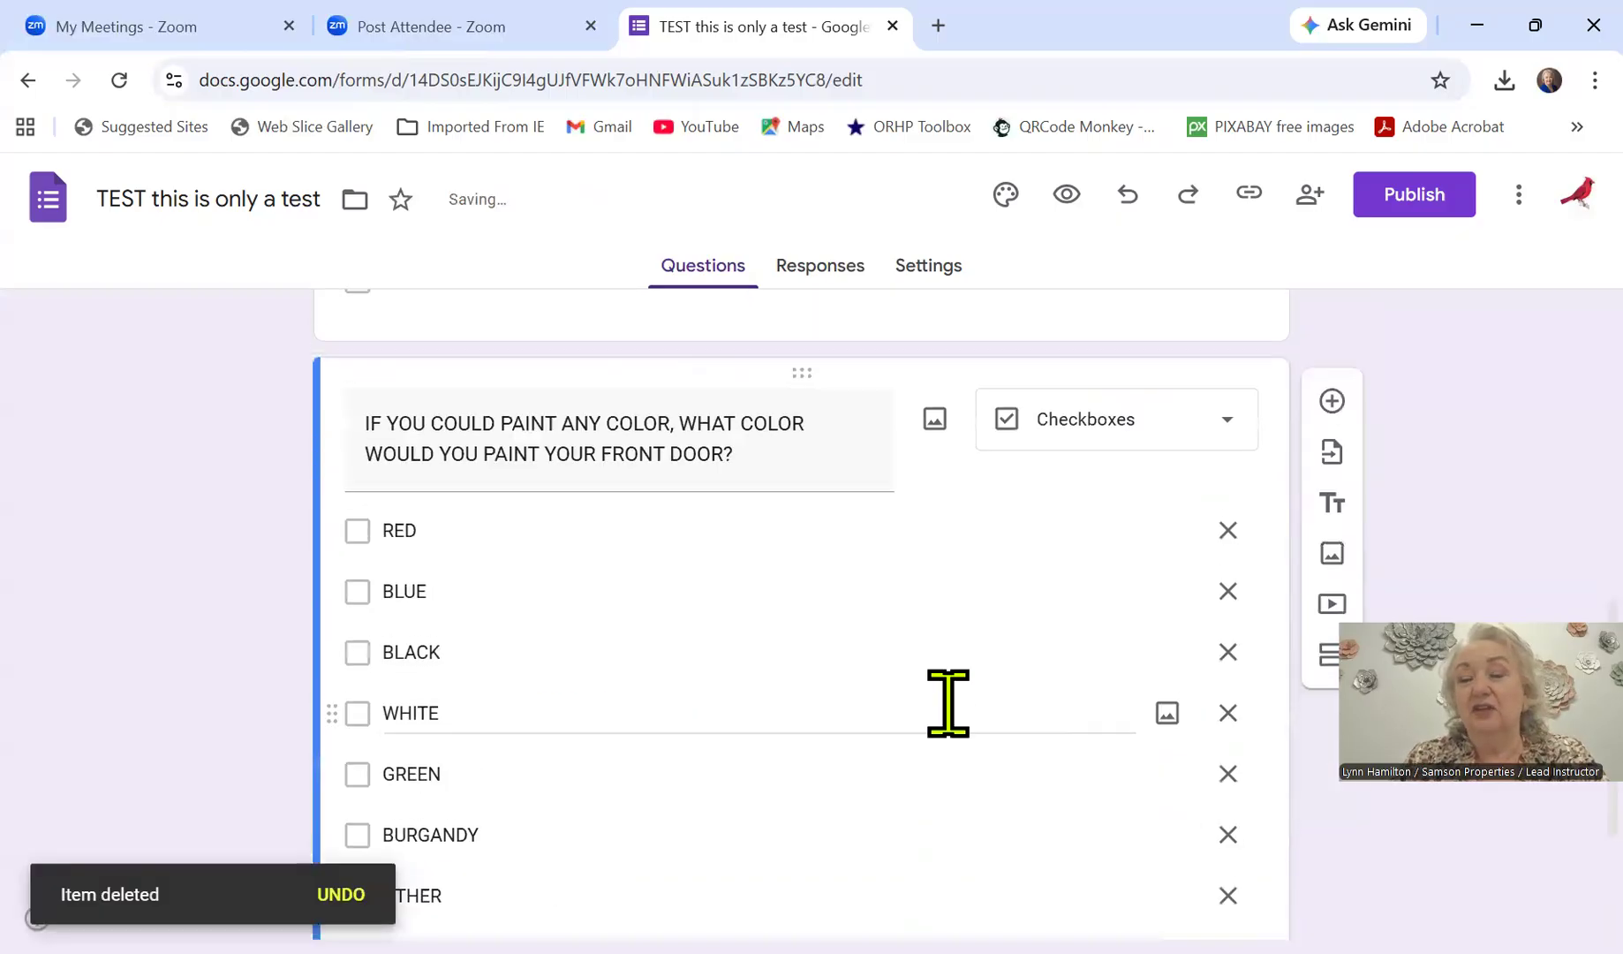
pyautogui.scroll(-5, 949, 705)
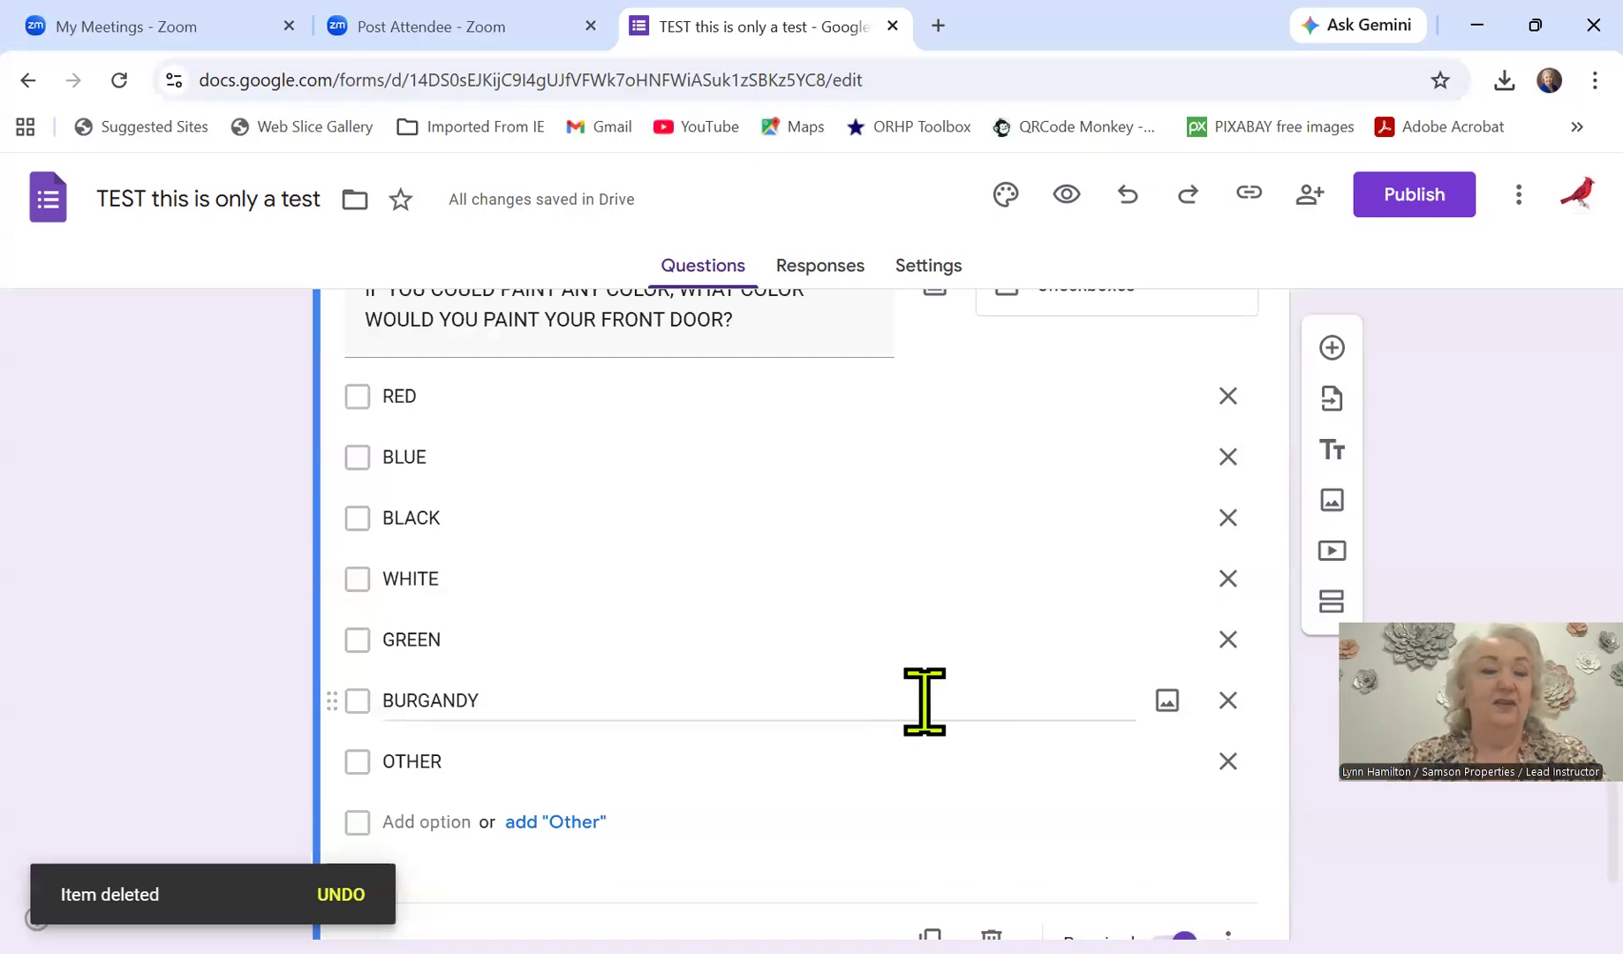
pyautogui.scroll(-2, 936, 701)
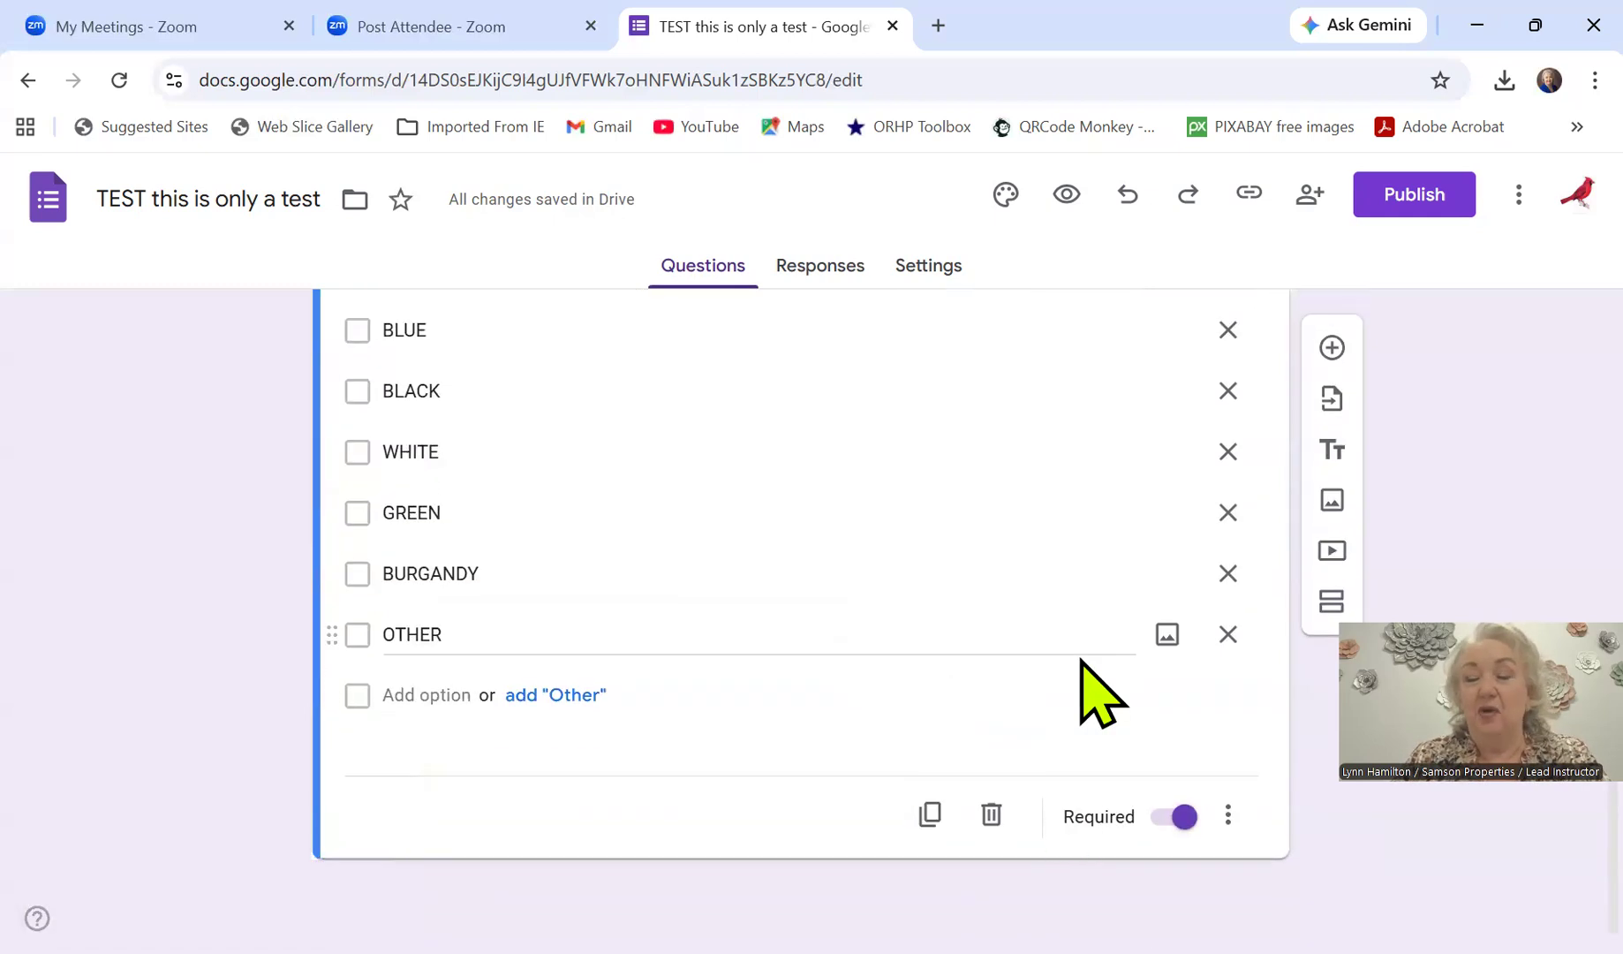
pyautogui.scroll(3, 1079, 671)
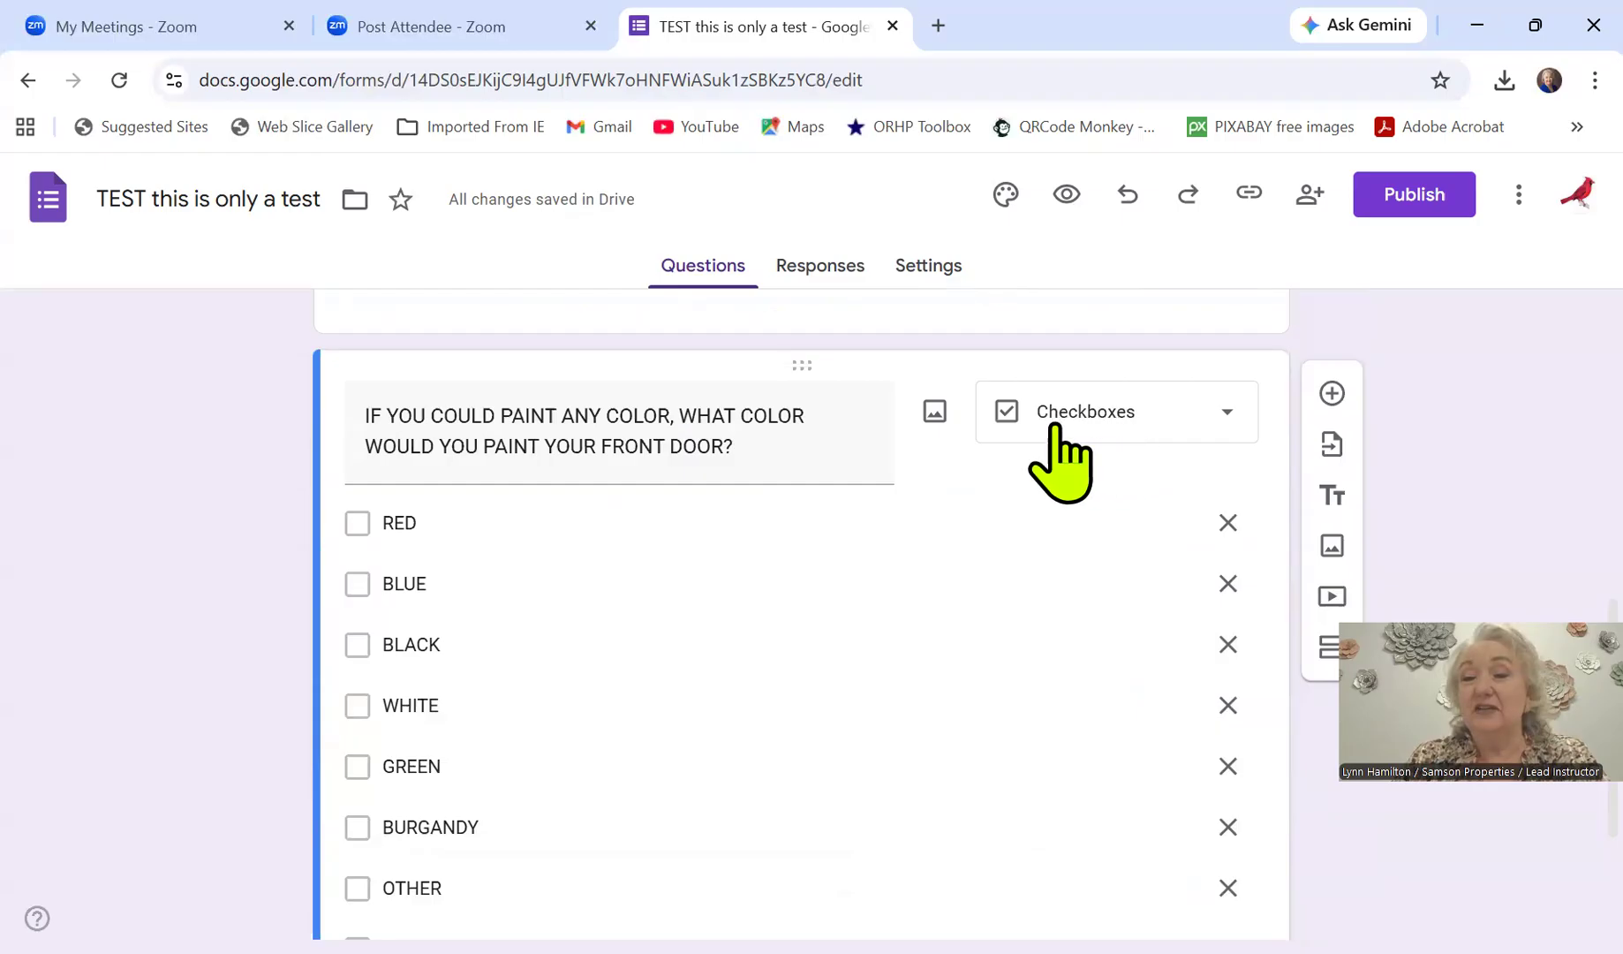
pyautogui.click(1227, 415)
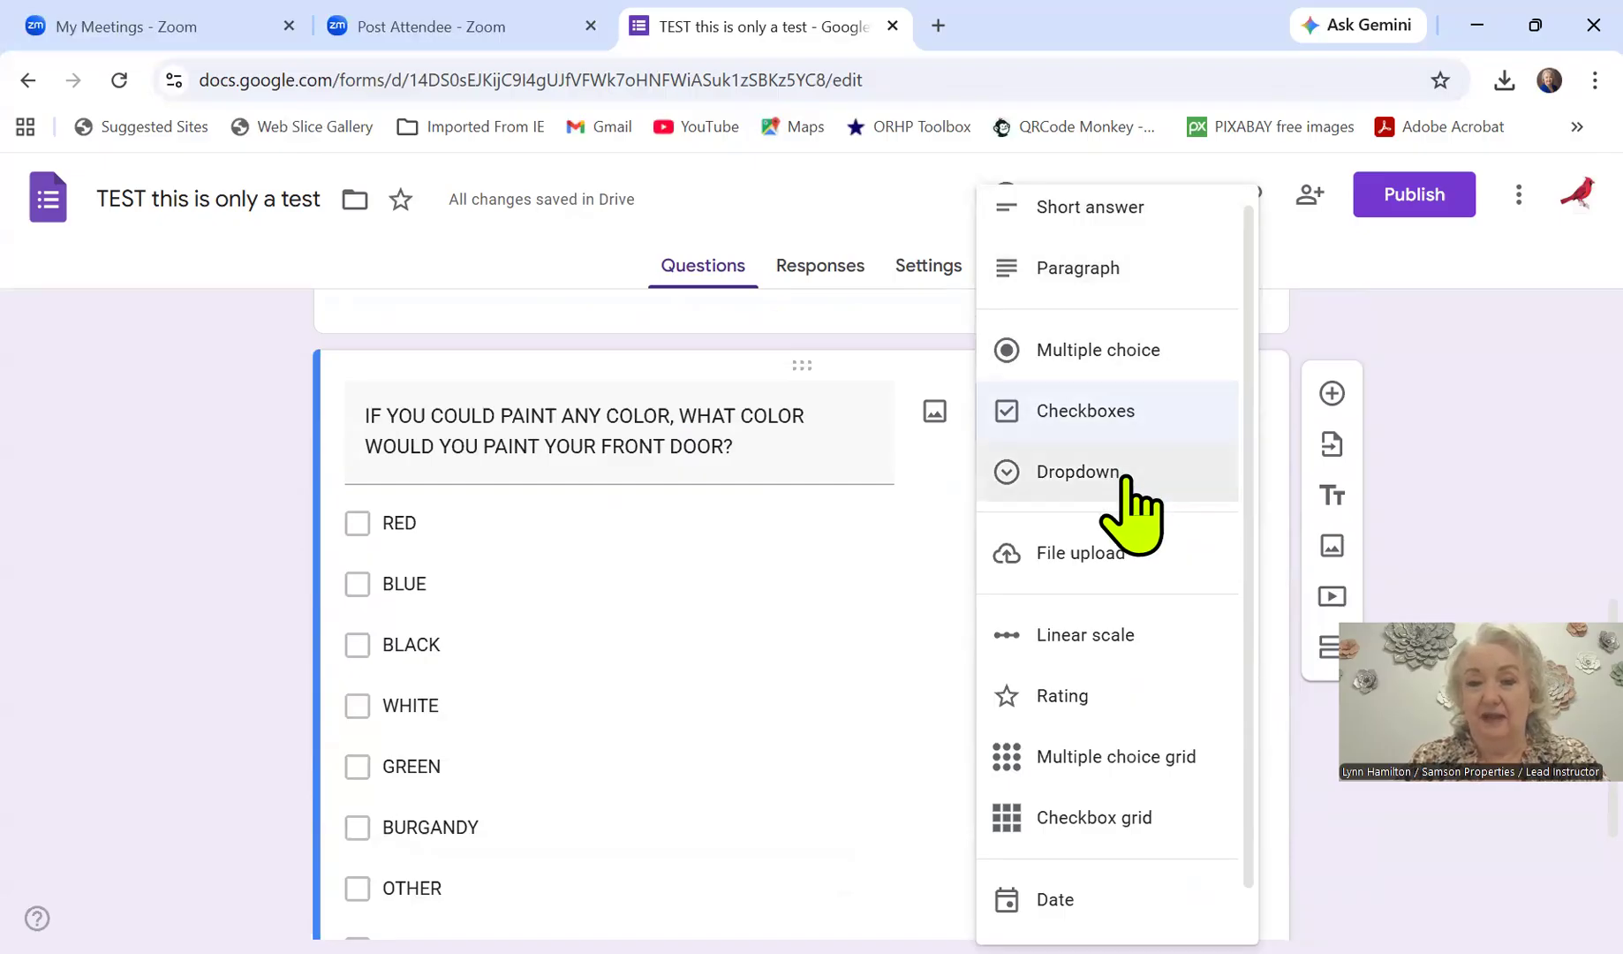
pyautogui.scroll(-1, 1153, 676)
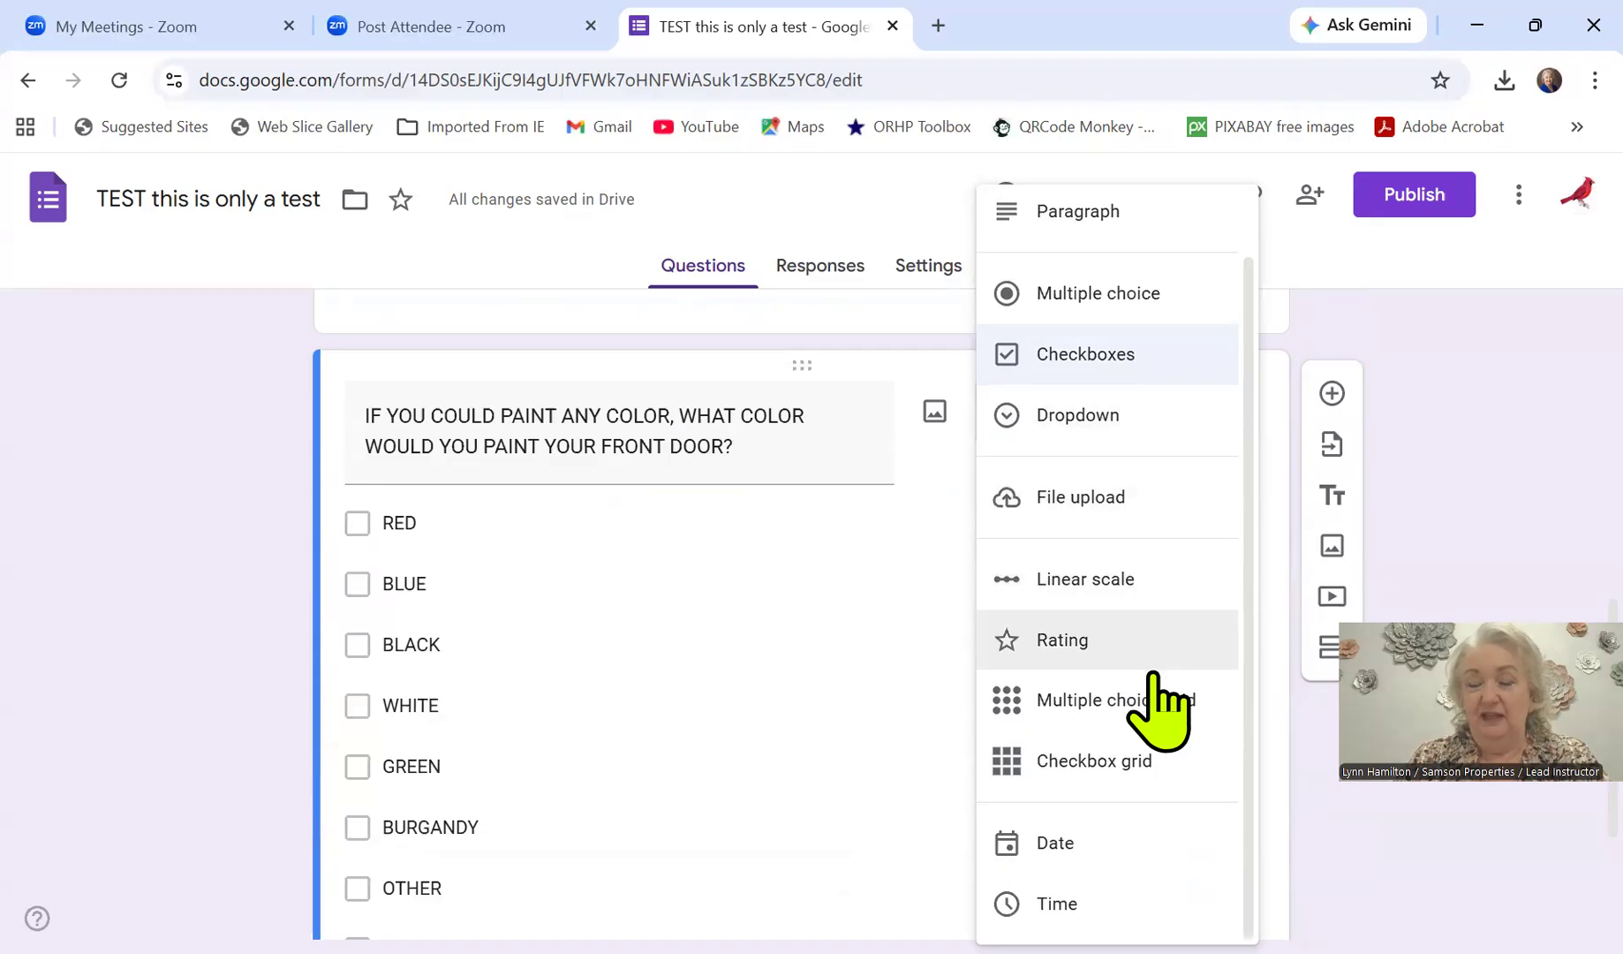
pyautogui.click(888, 792)
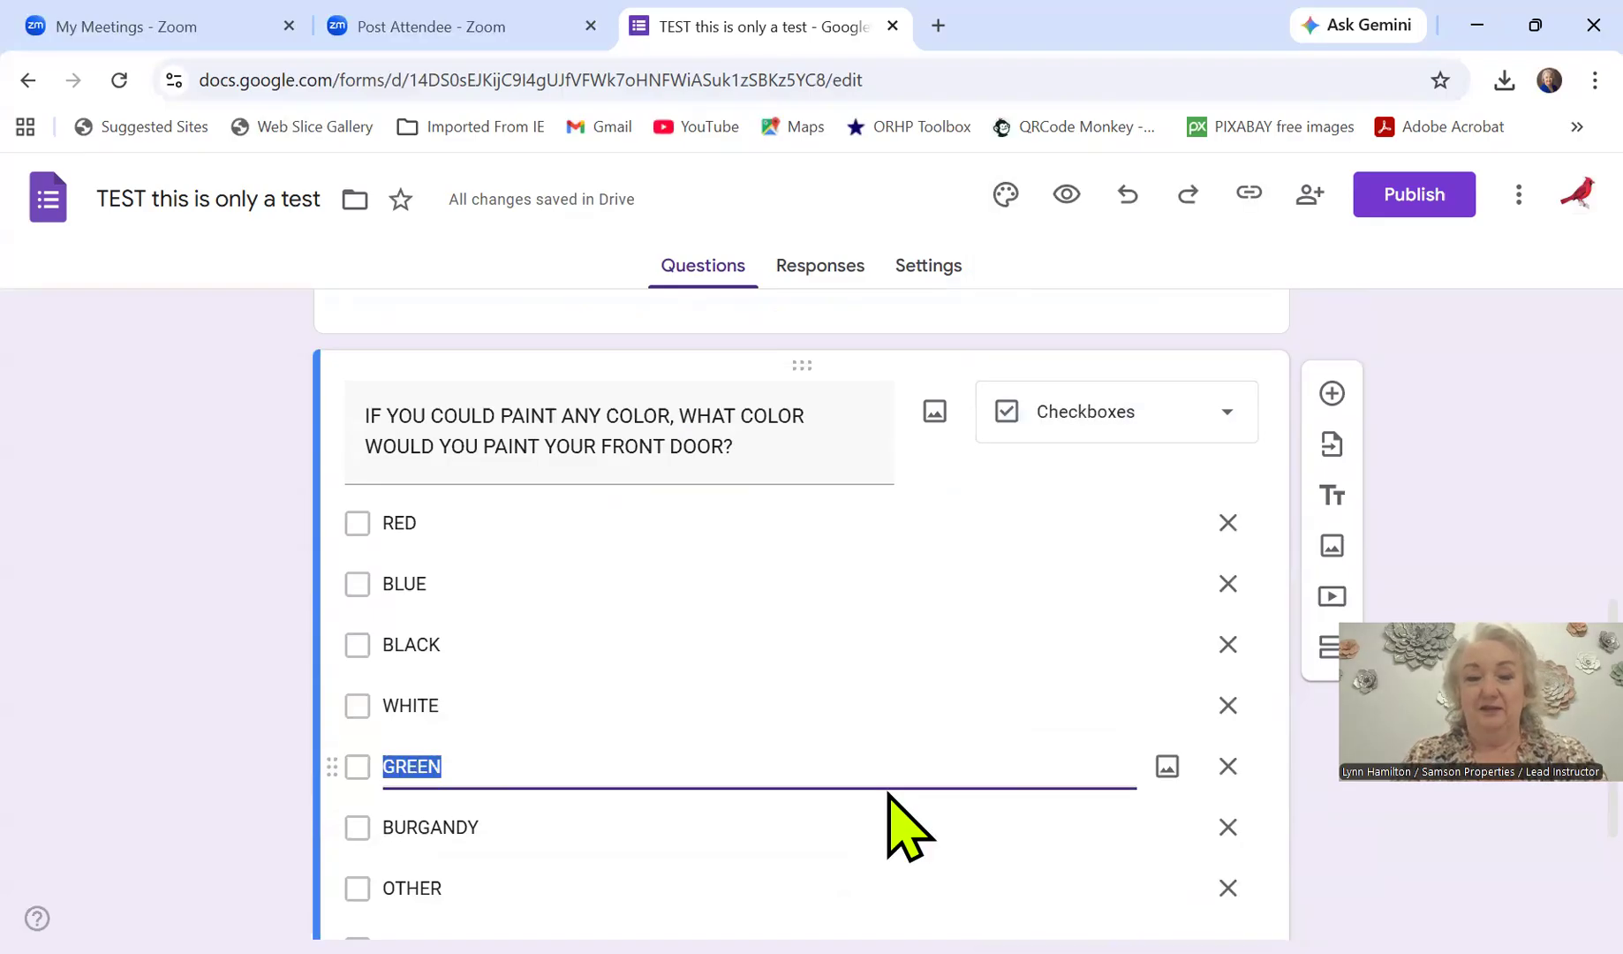
pyautogui.scroll(-3, 841, 770)
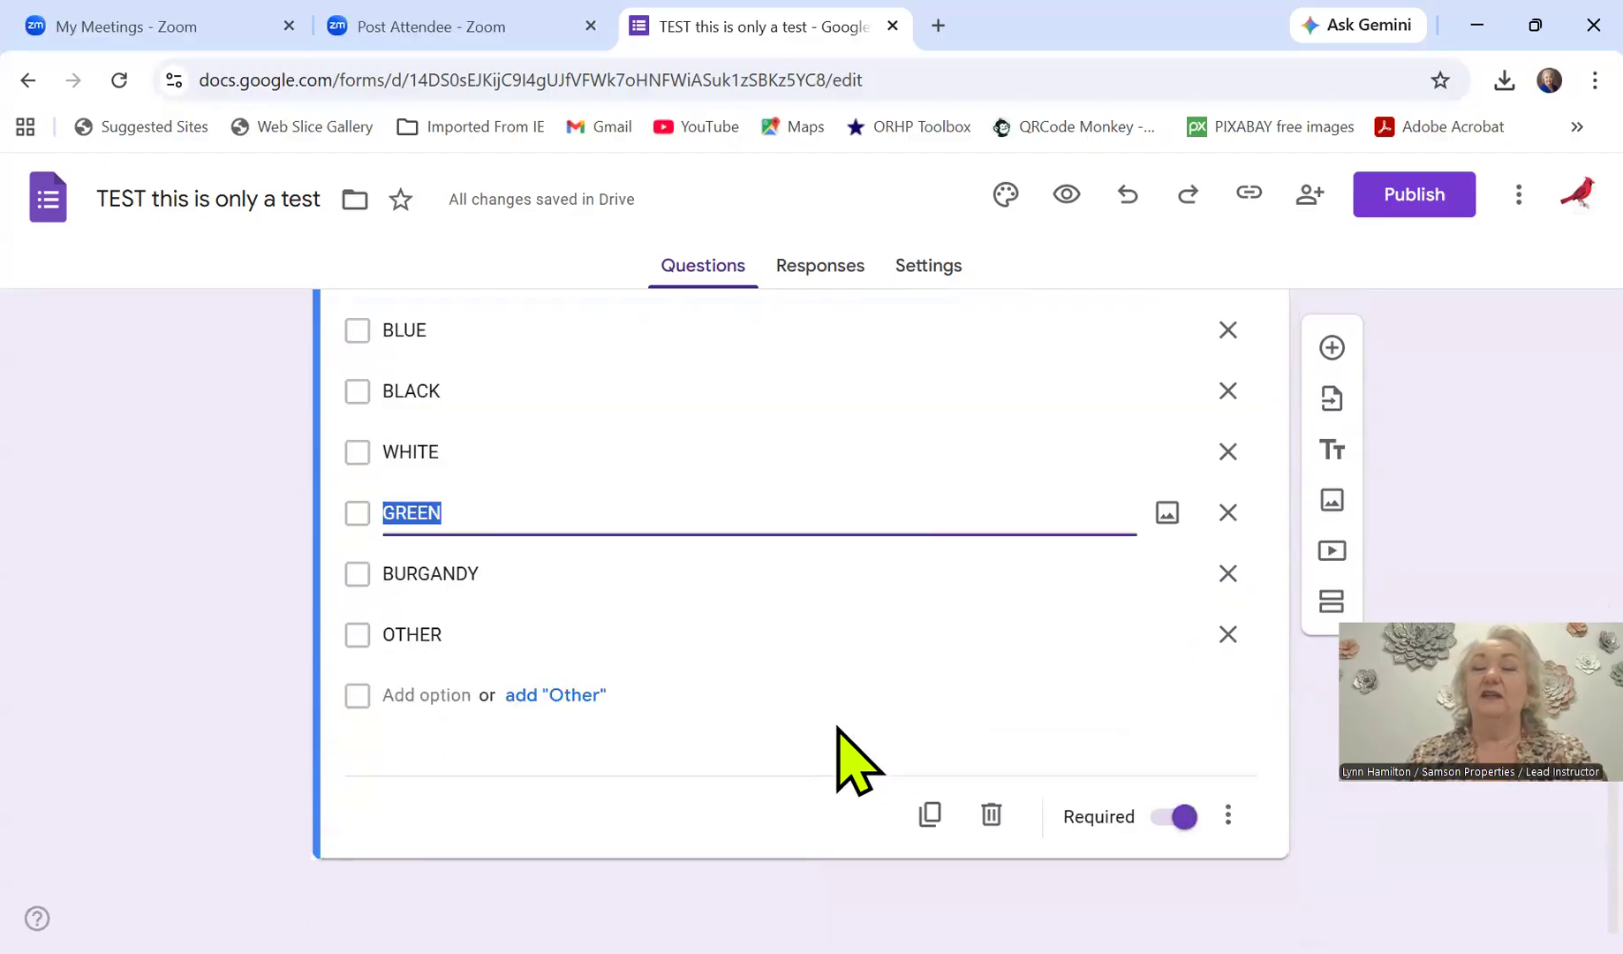
# Step: Customize the form's theme with the purple spheres header image from the Work and School collection
pyautogui.scroll(10, 979, 579)
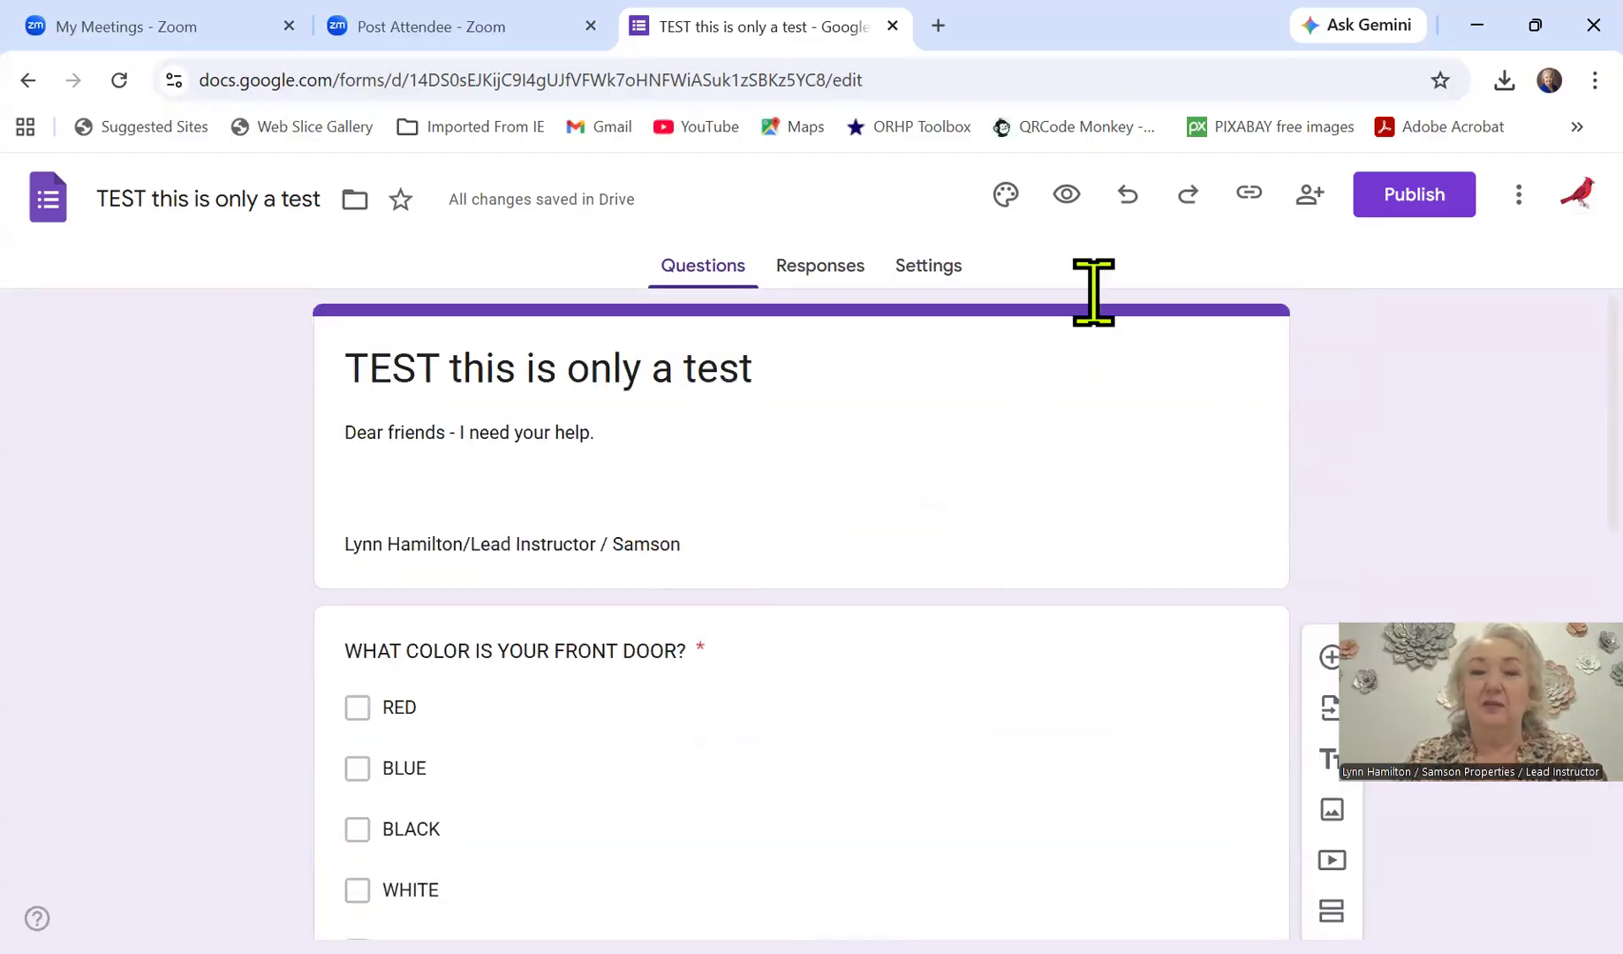
pyautogui.click(1006, 195)
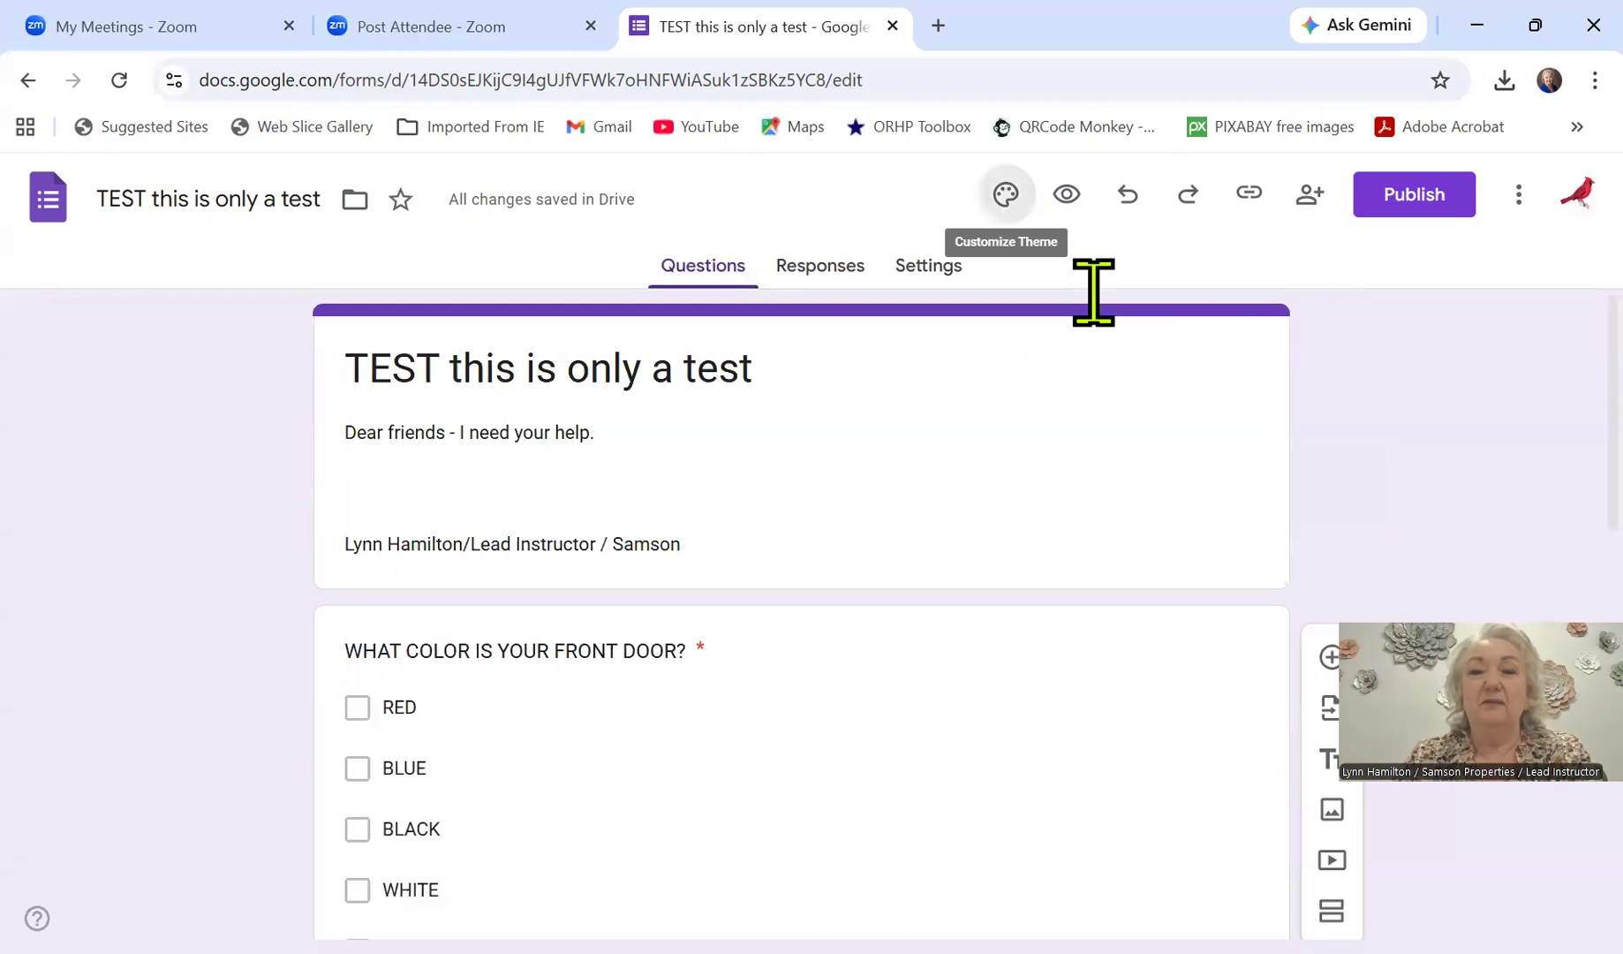
pyautogui.scroll(-2, 1501, 517)
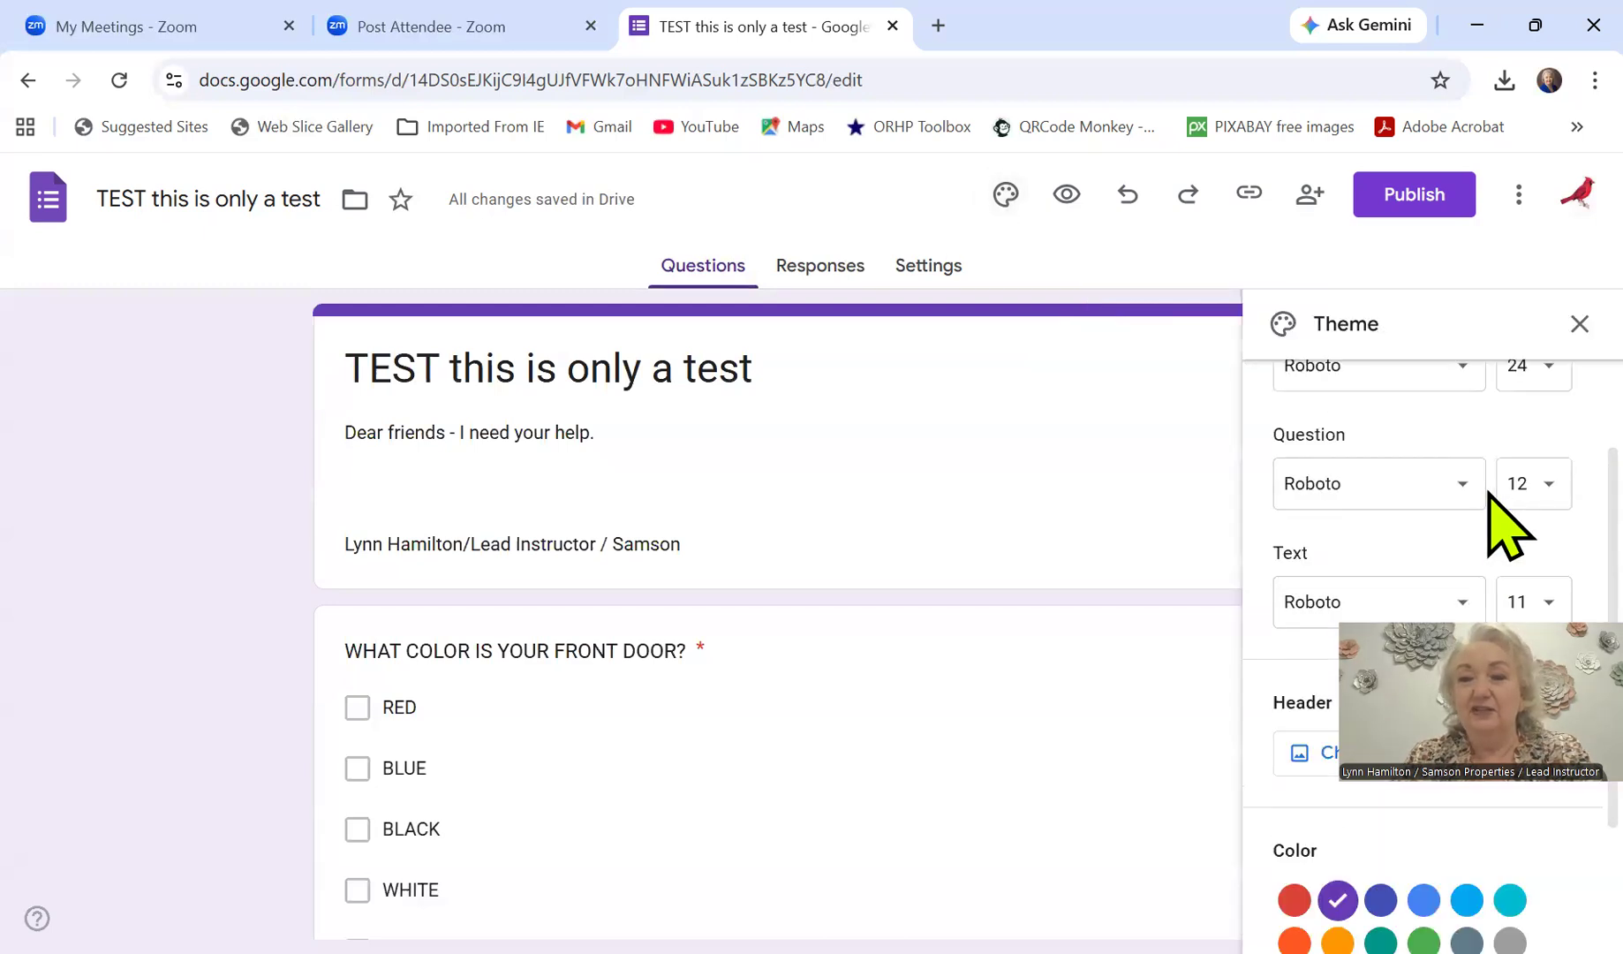
pyautogui.scroll(-2, 1449, 529)
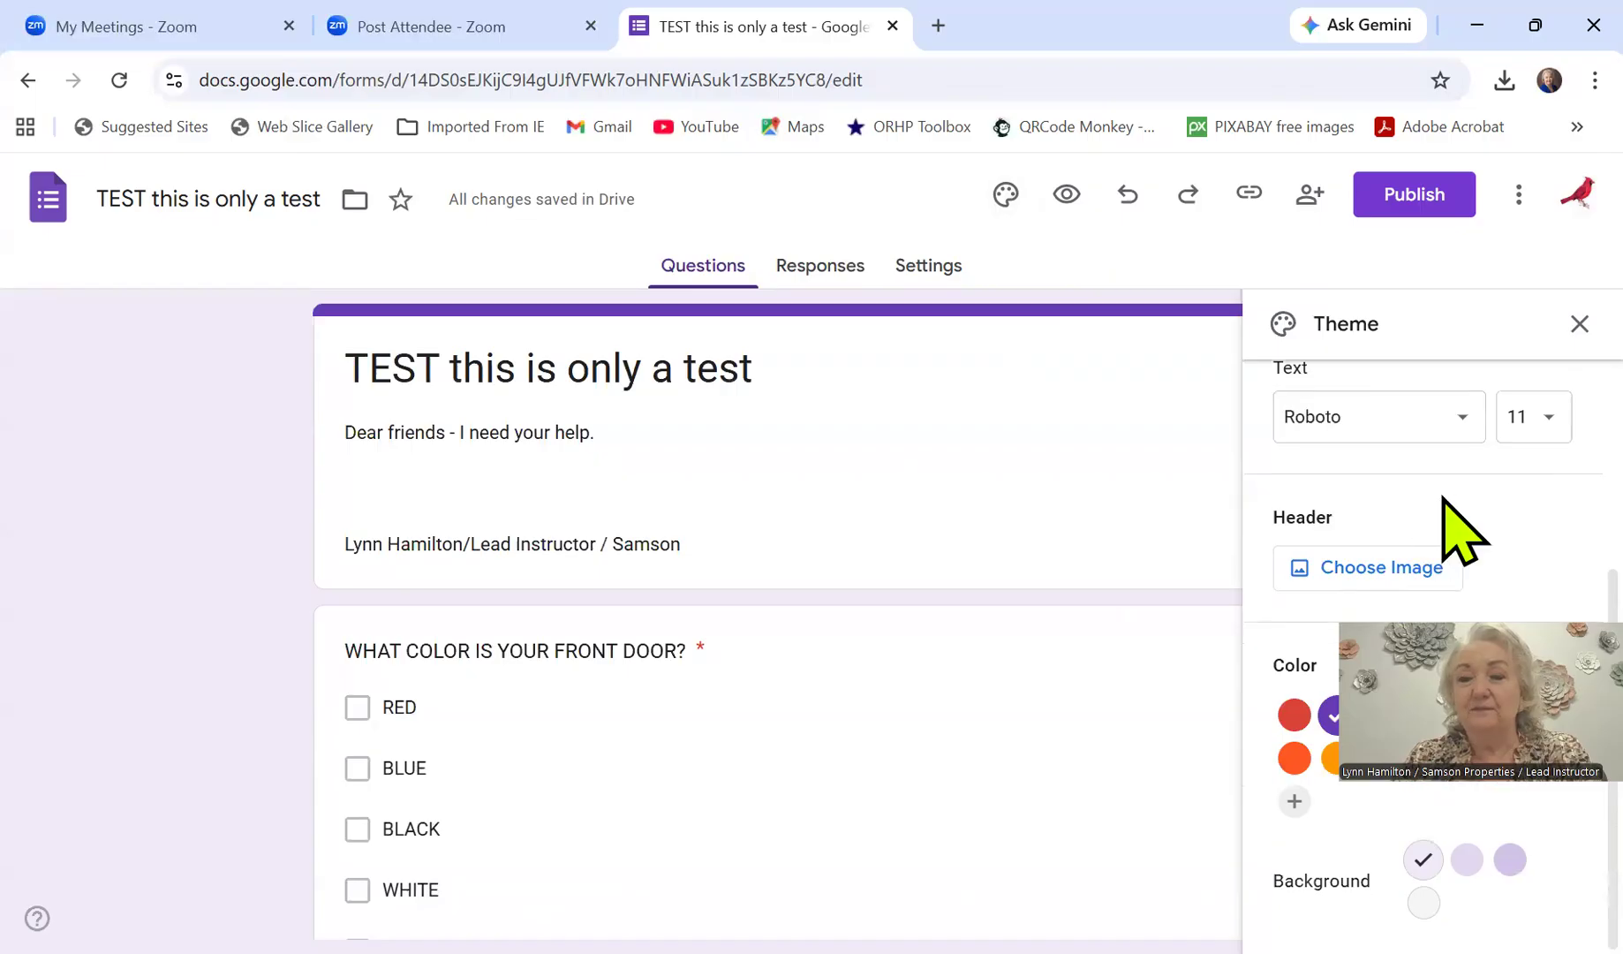
pyautogui.click(1367, 583)
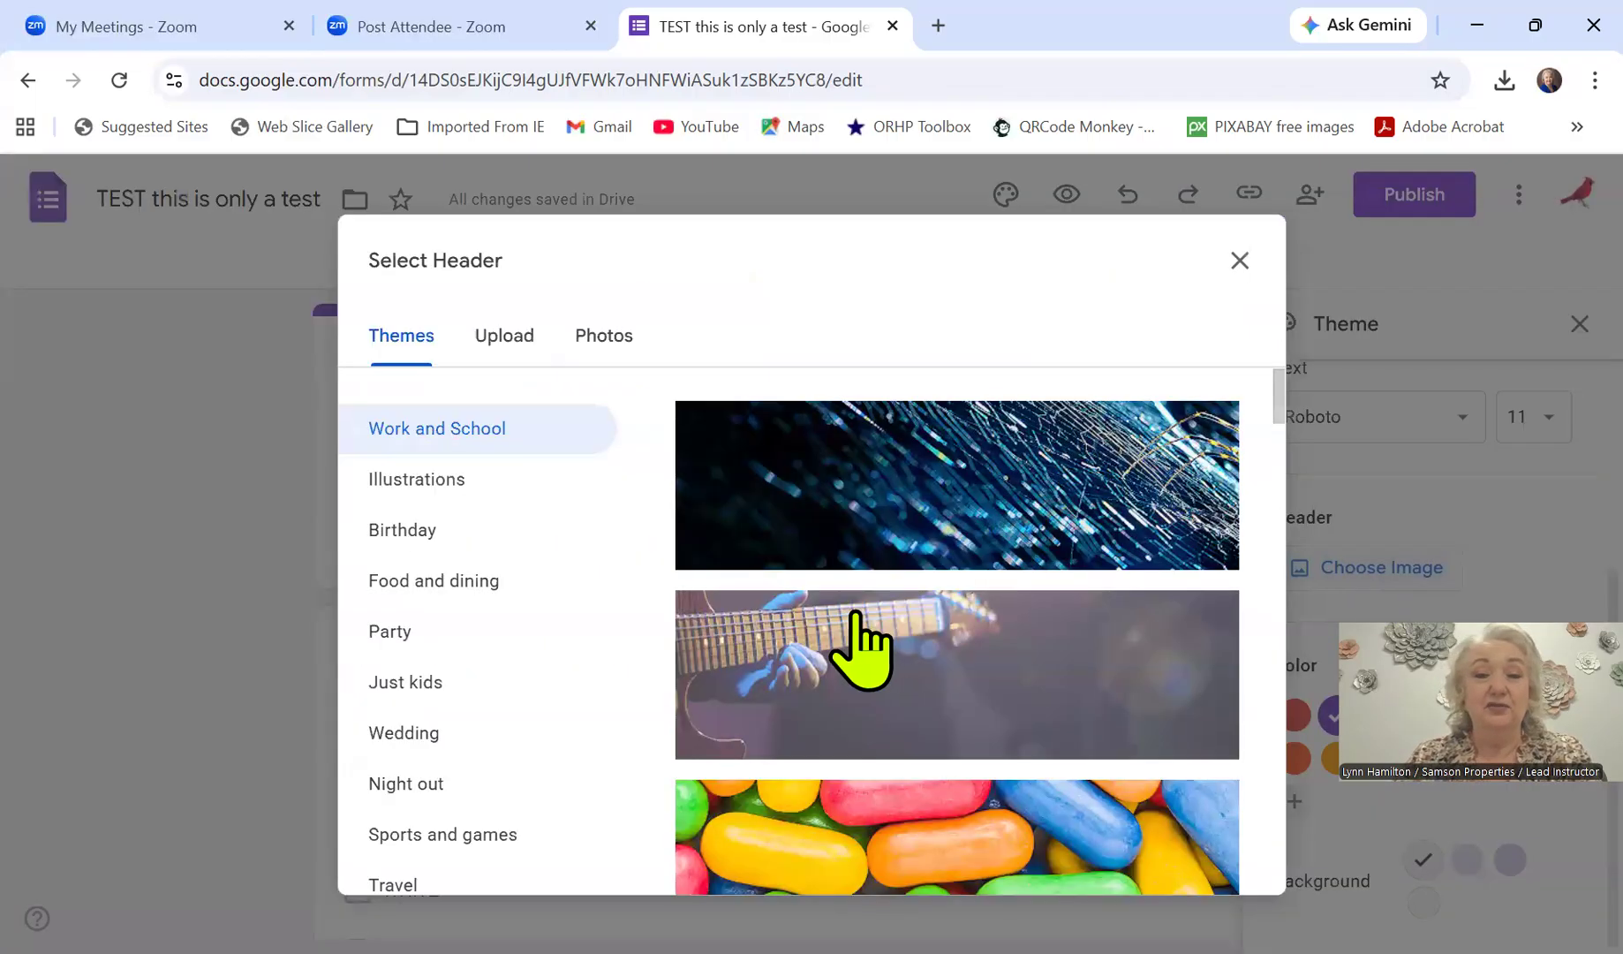
pyautogui.scroll(-3, 1029, 700)
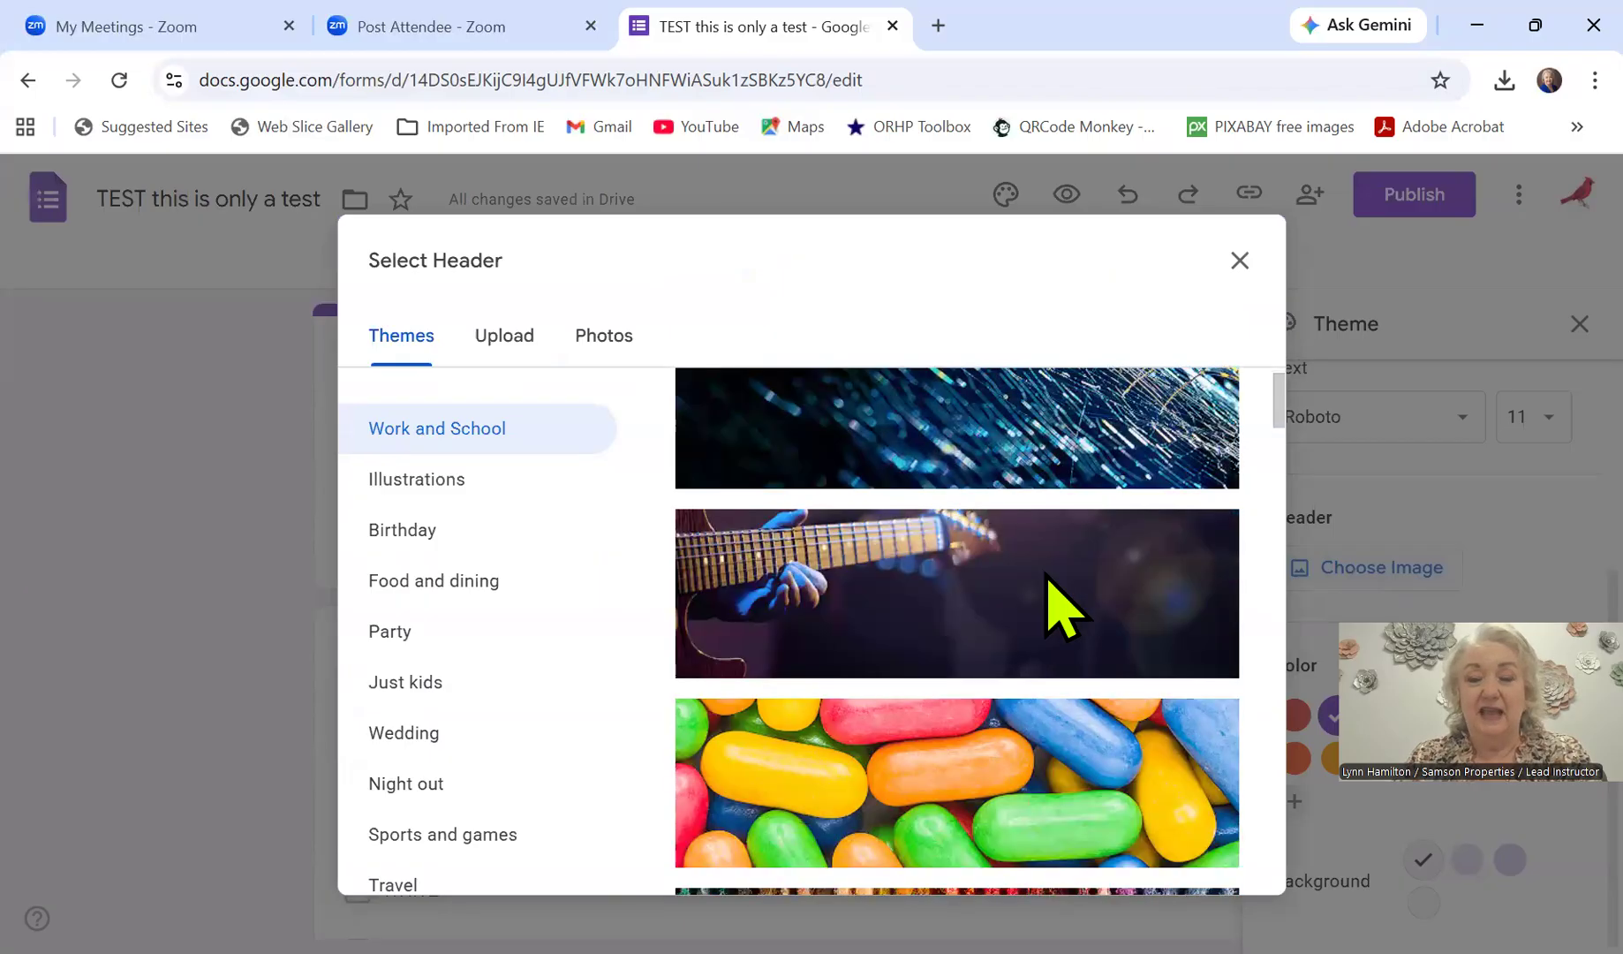
pyautogui.scroll(-6, 1059, 609)
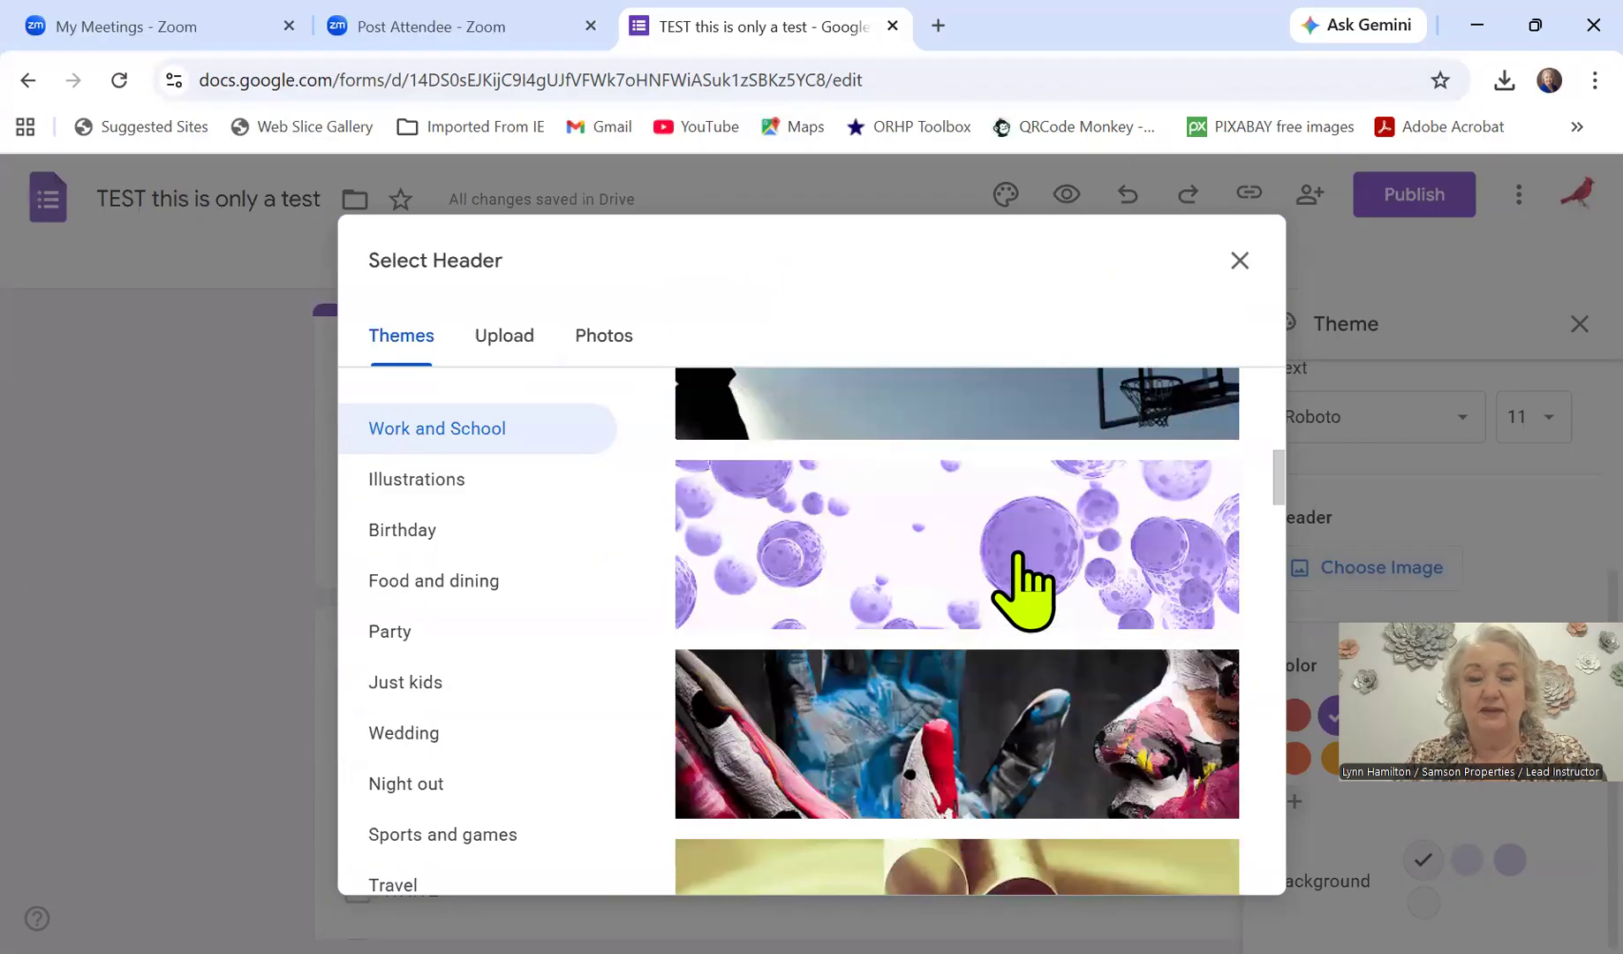
pyautogui.click(1024, 586)
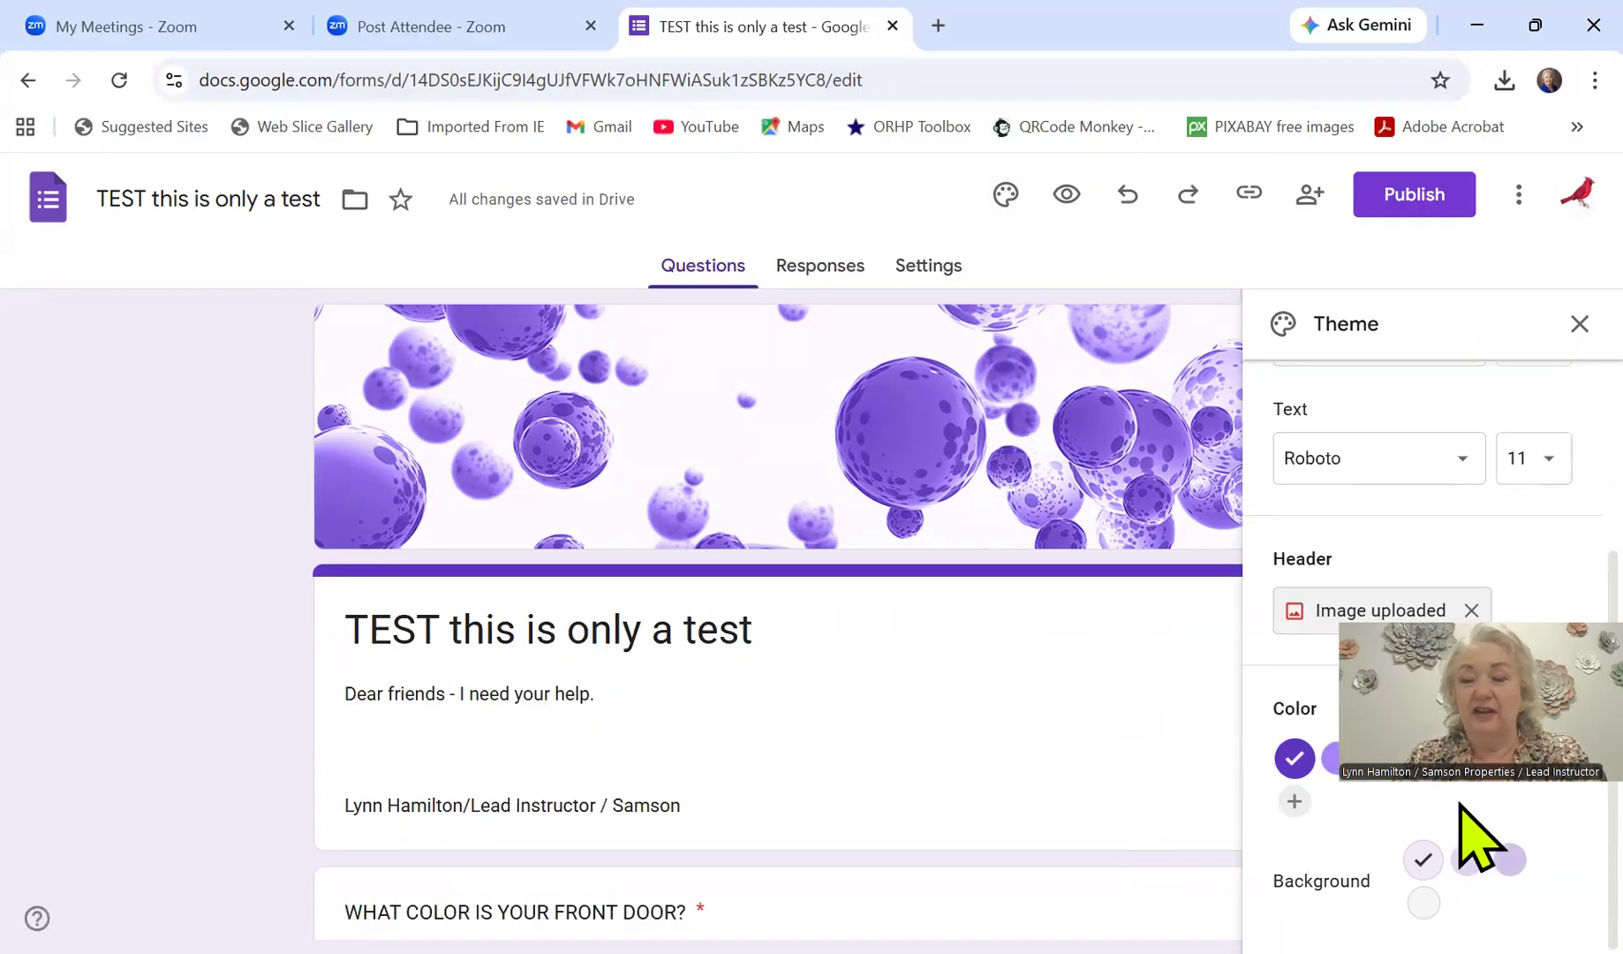
# Step: Set the theme color to the lightest purple and the form background to the darkest lavender shade
pyautogui.click(1335, 761)
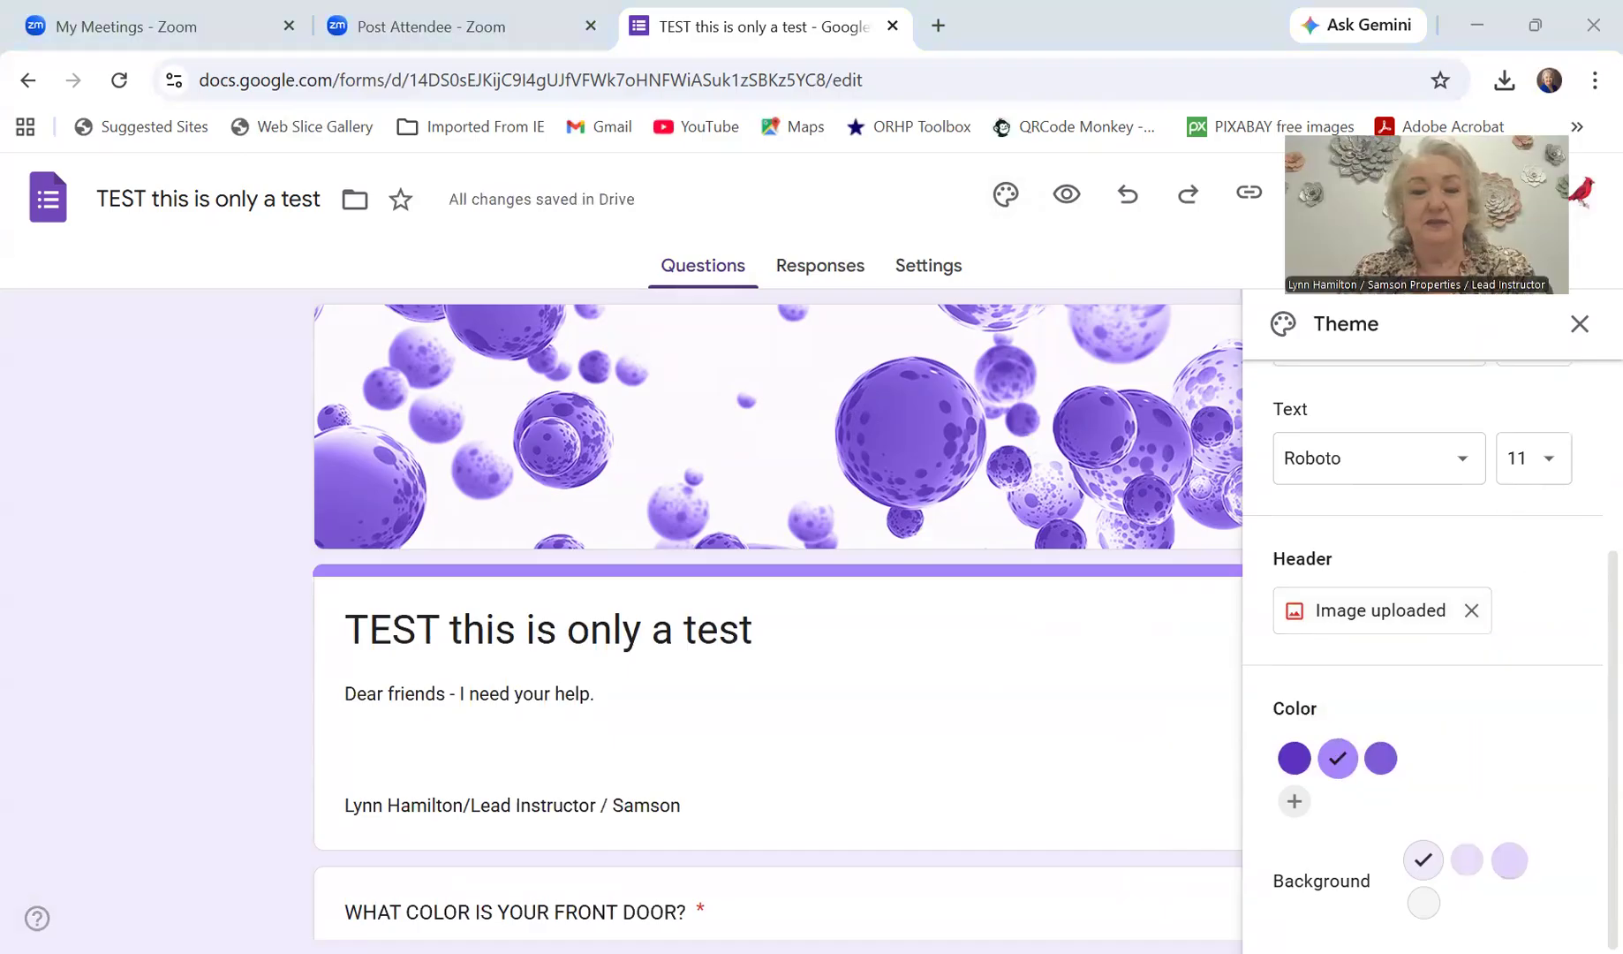
pyautogui.click(1510, 859)
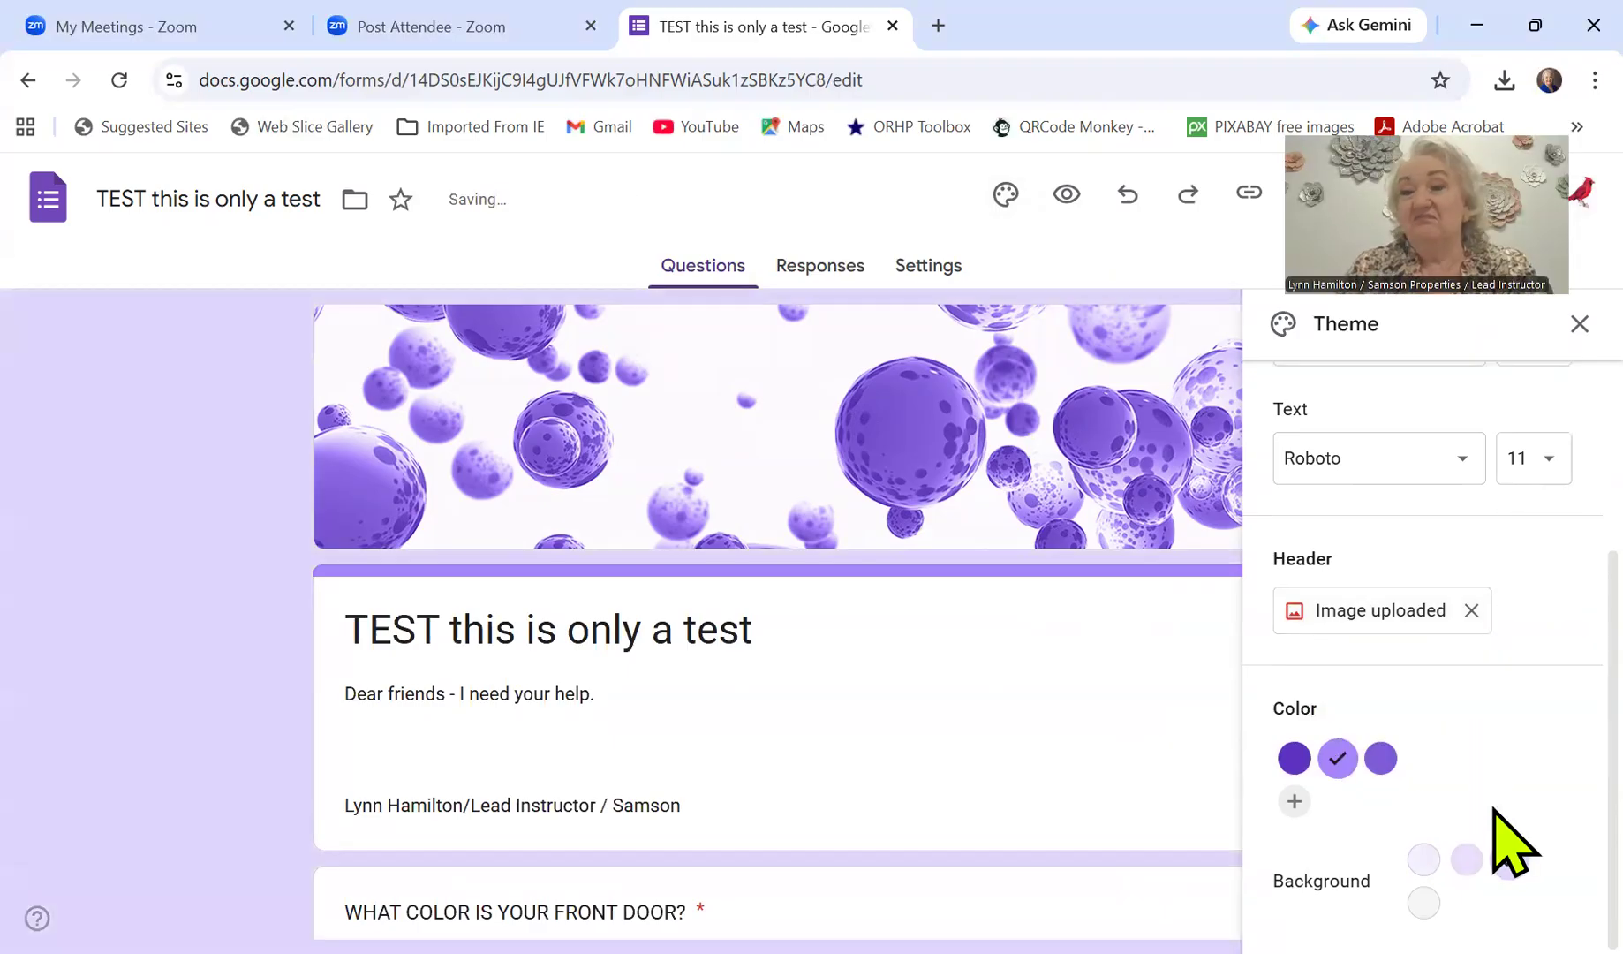
pyautogui.scroll(3, 1493, 806)
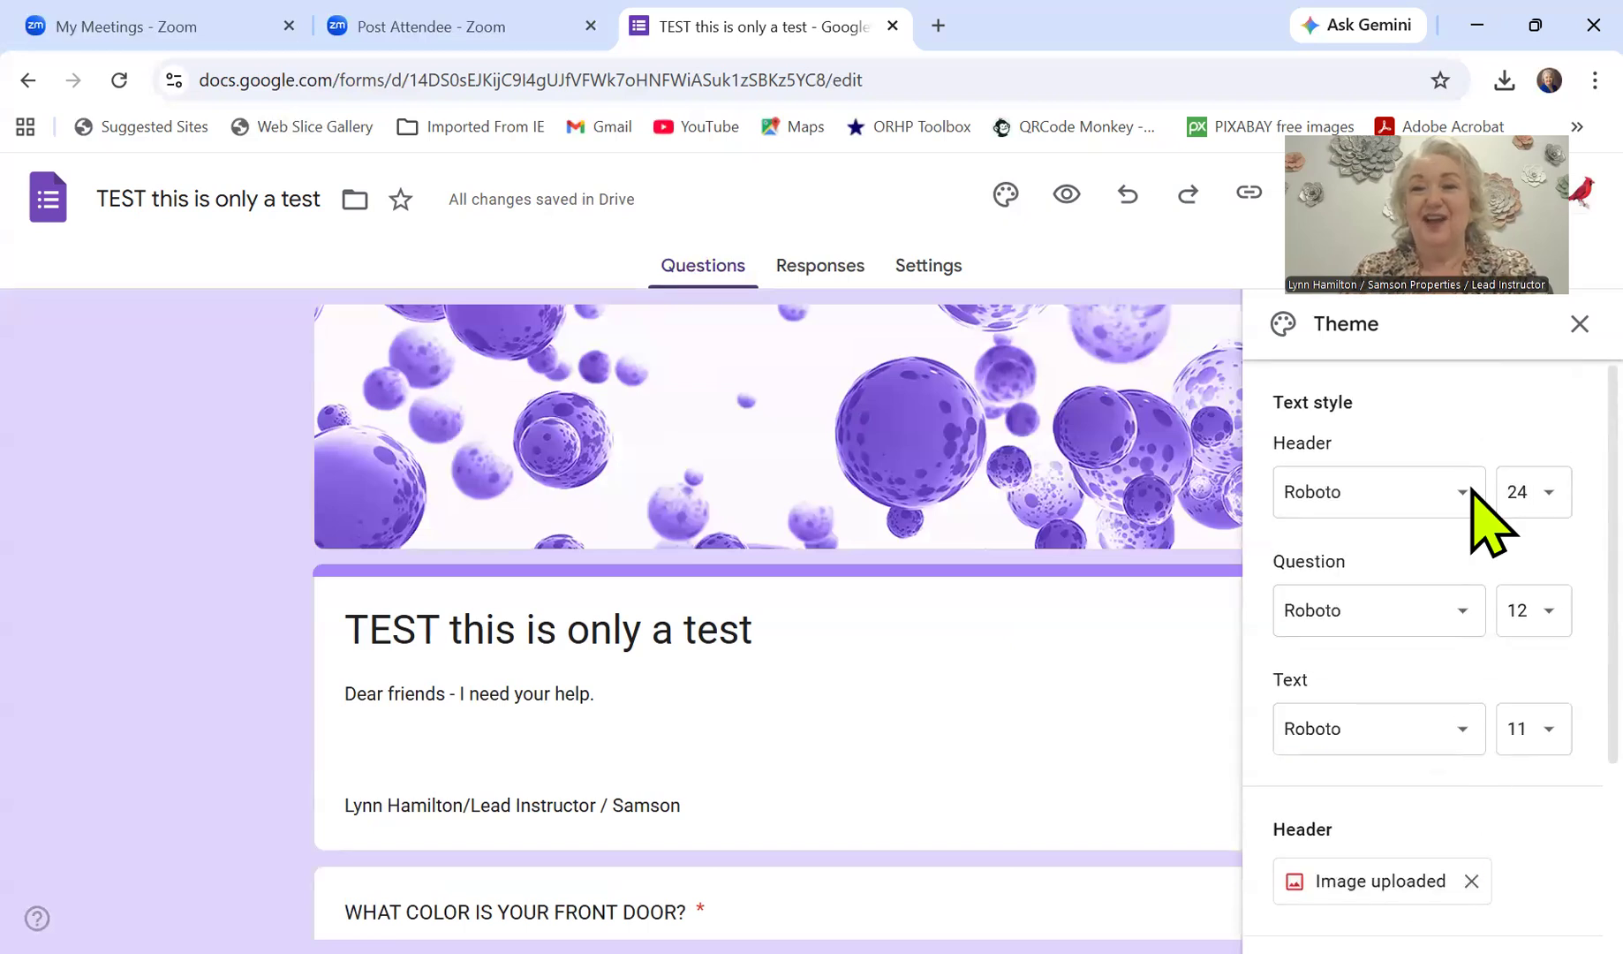
pyautogui.moveTo(1426, 212); pyautogui.dragTo(1453, 632)
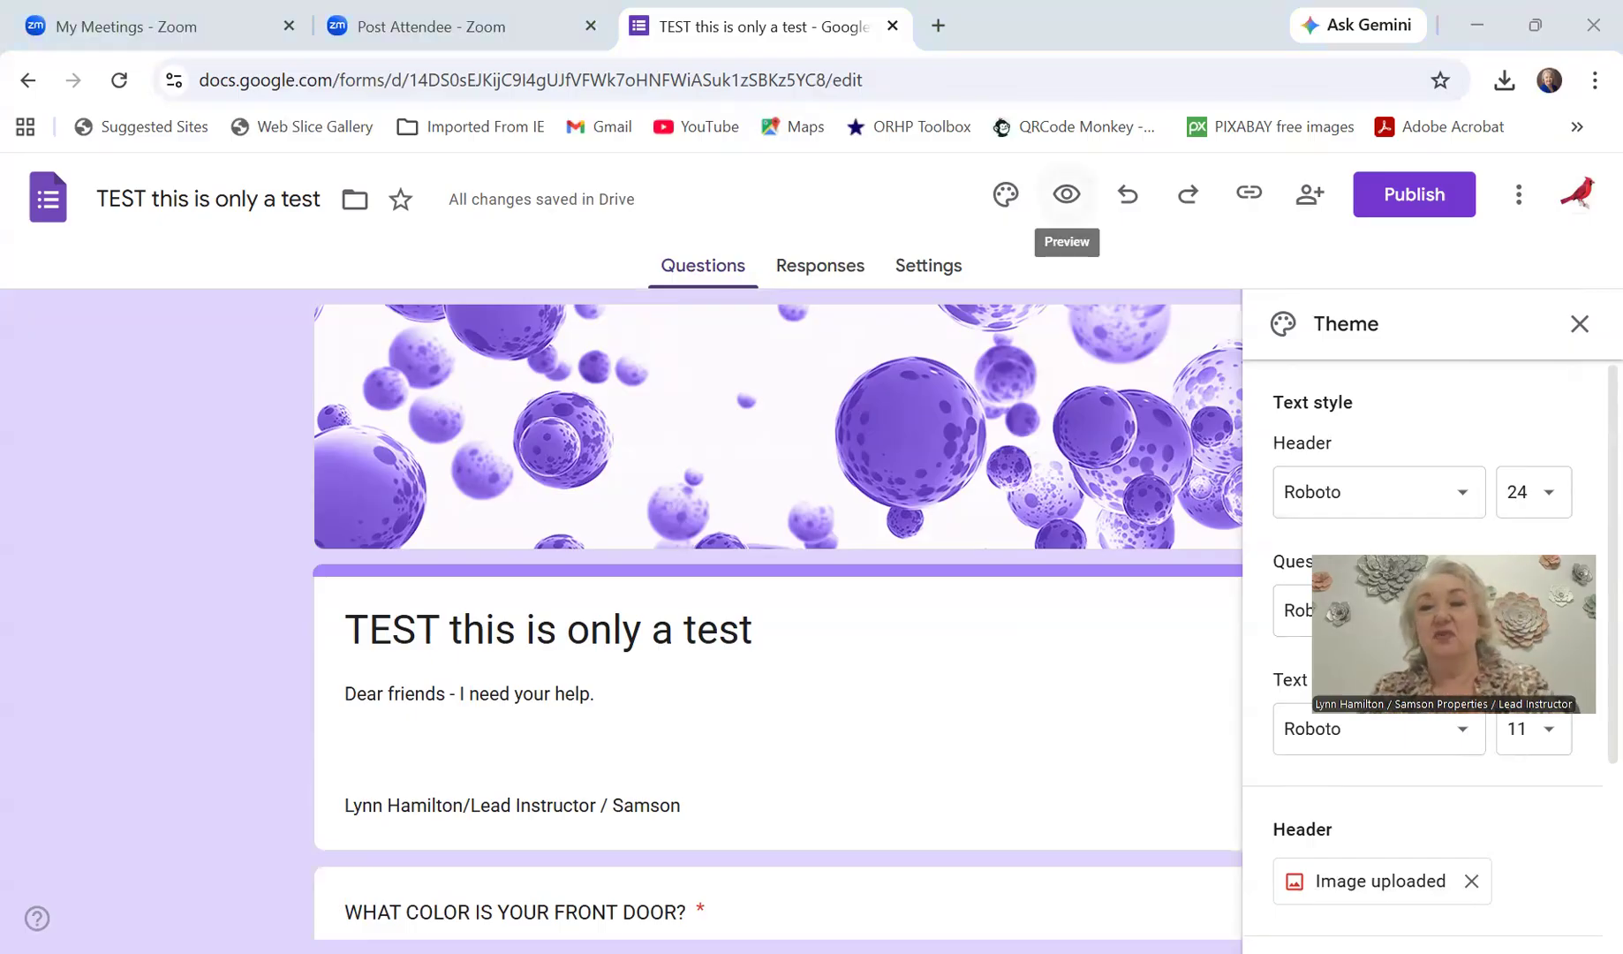
# Step: Publish the form for anyone with the link and copy the responder link
pyautogui.click(1447, 203)
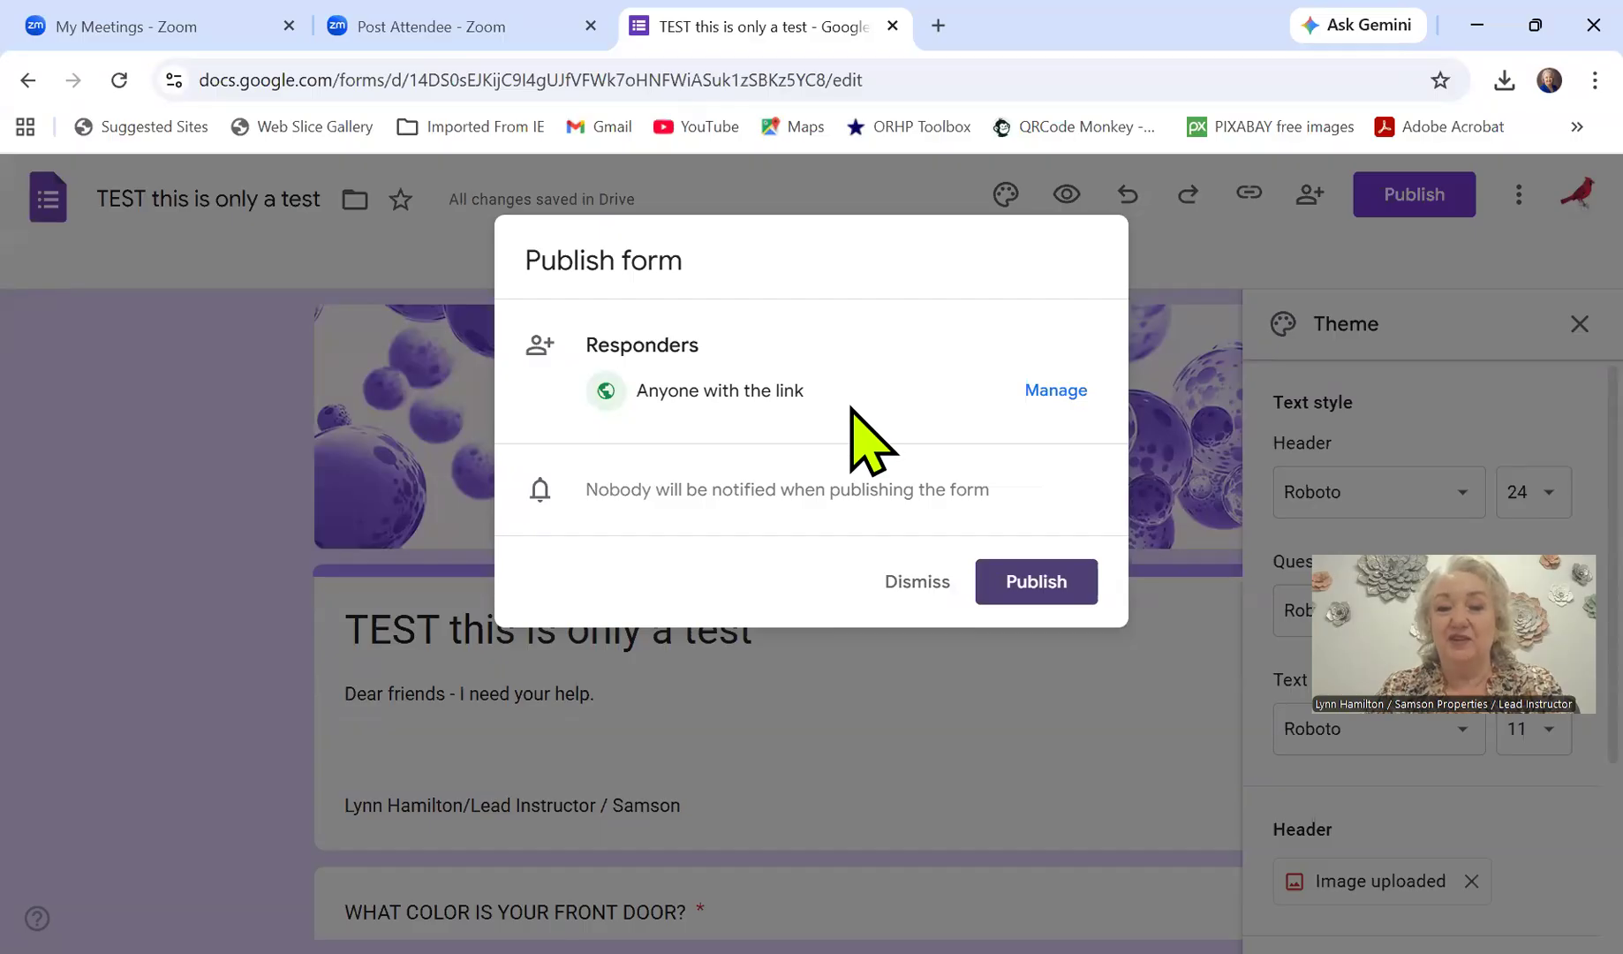
pyautogui.click(1034, 590)
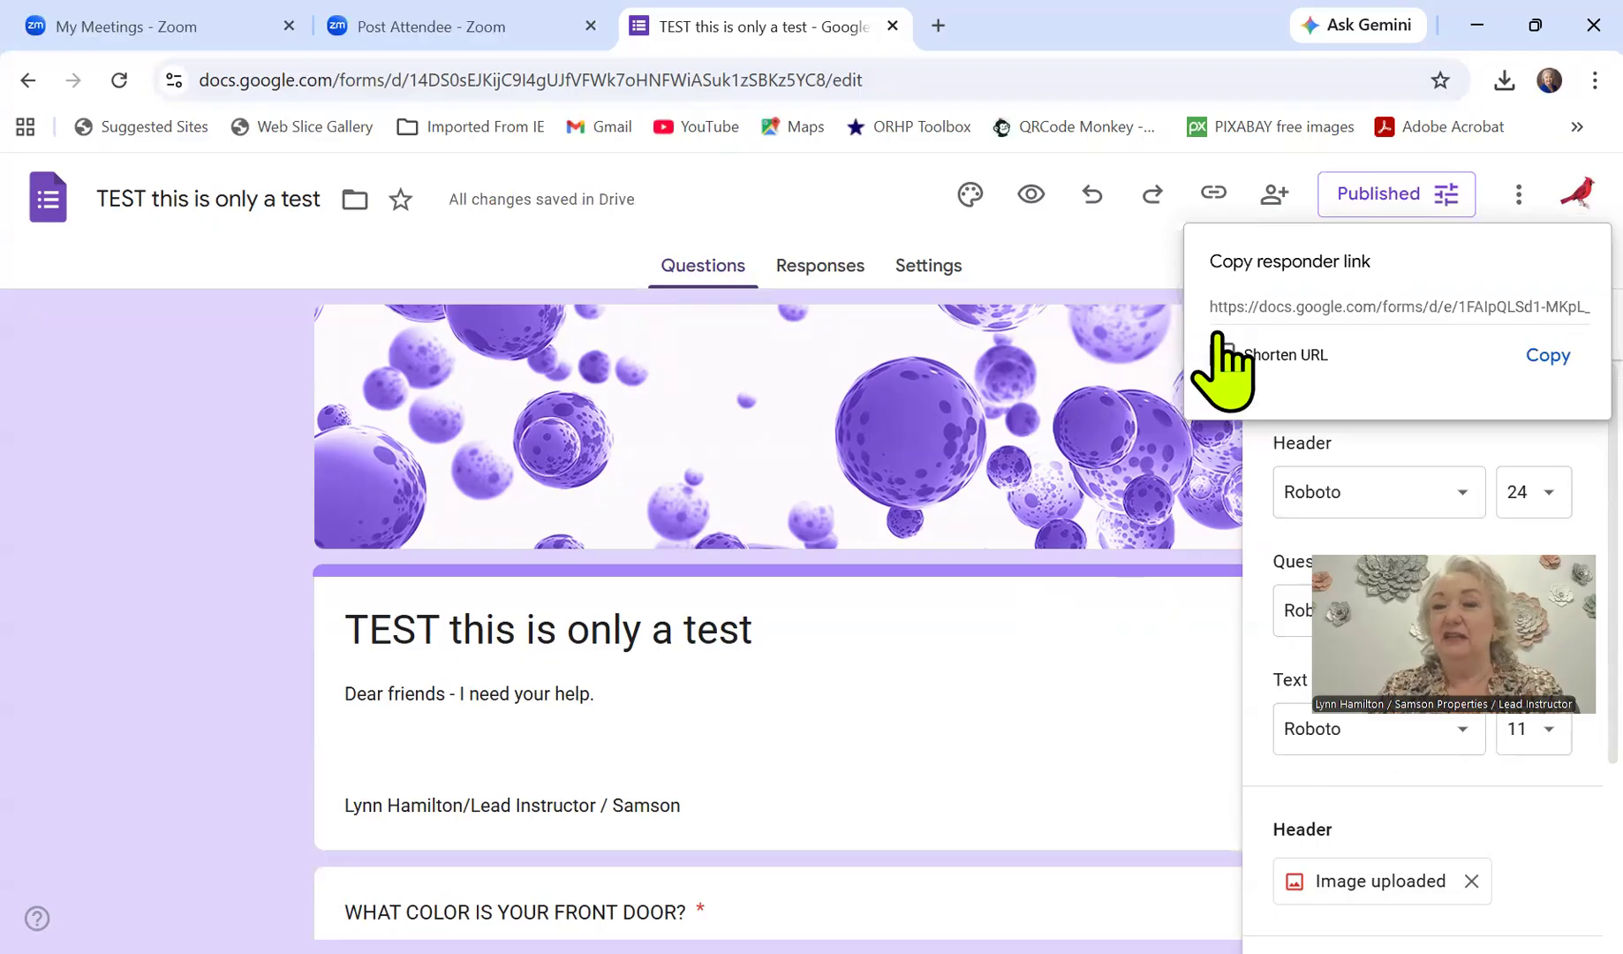
pyautogui.click(1548, 356)
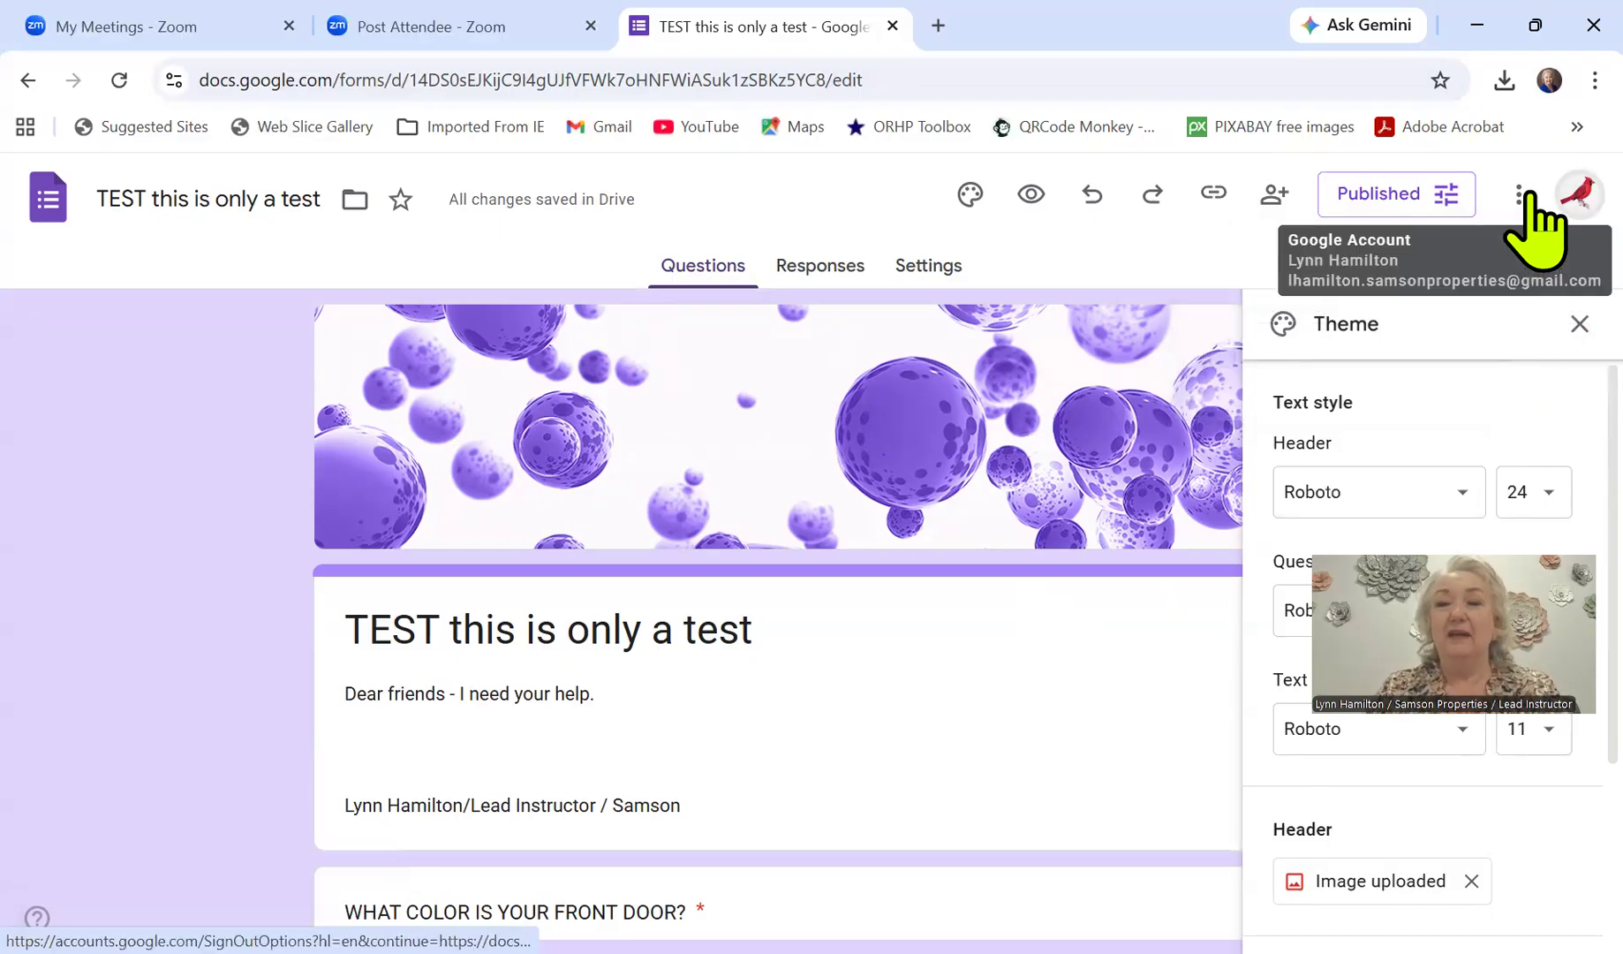
pyautogui.click(1579, 193)
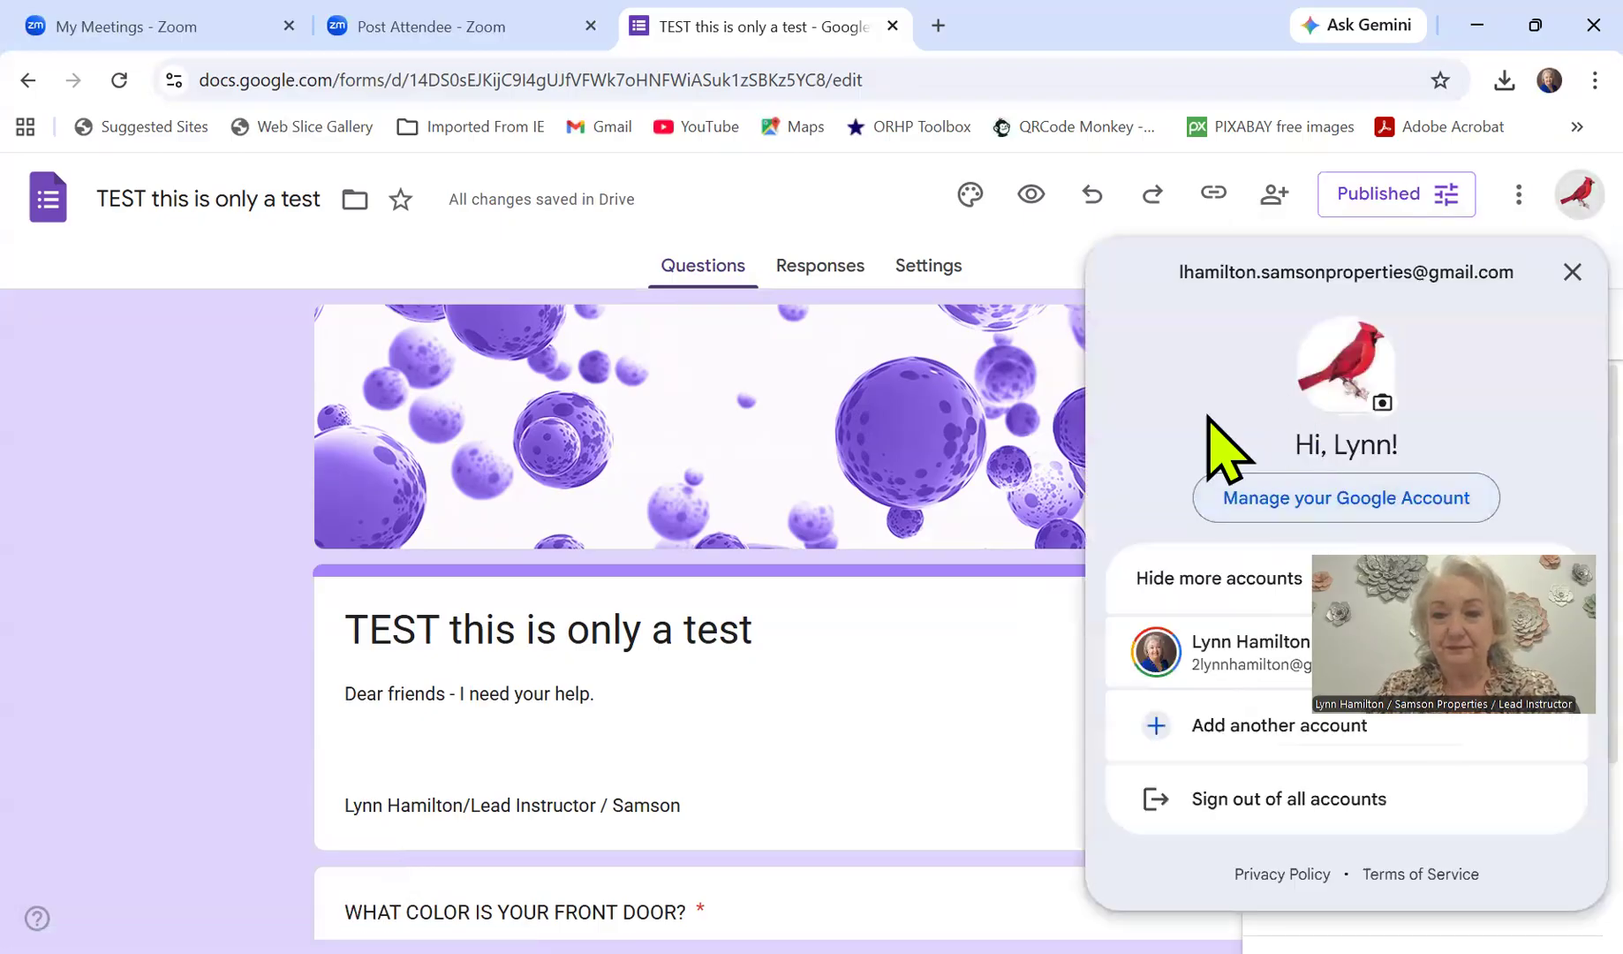
pyautogui.click(1563, 271)
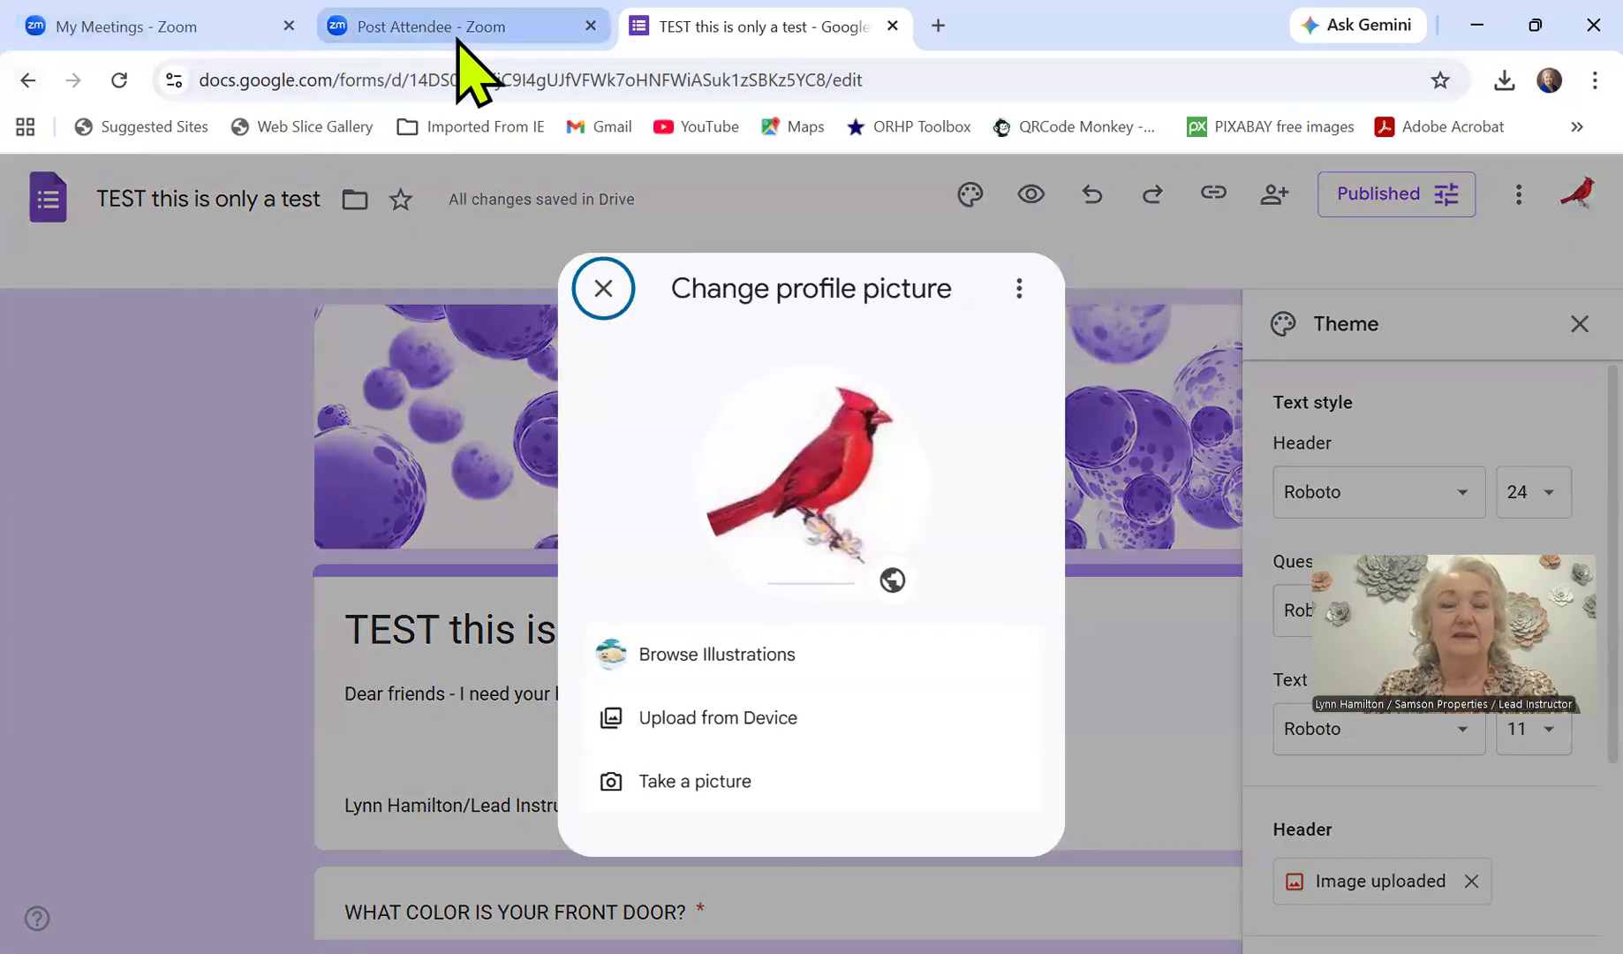
pyautogui.click(28, 83)
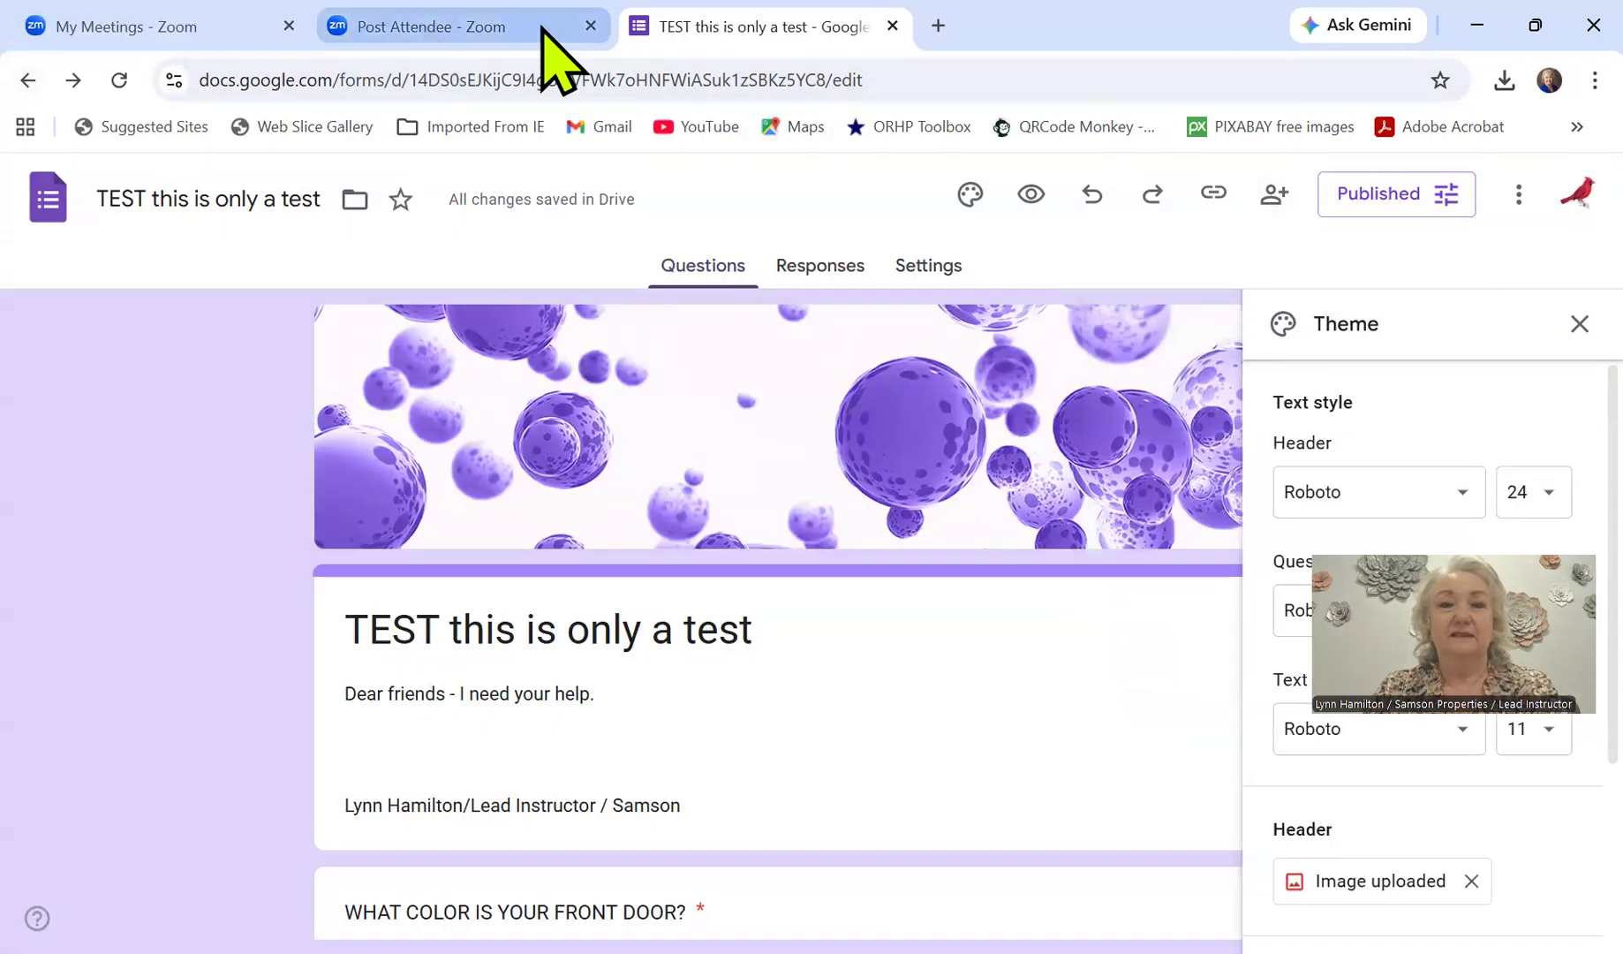
# Step: Return to the Forms home page and switch to the same account's Gmail inbox
pyautogui.click(27, 81)
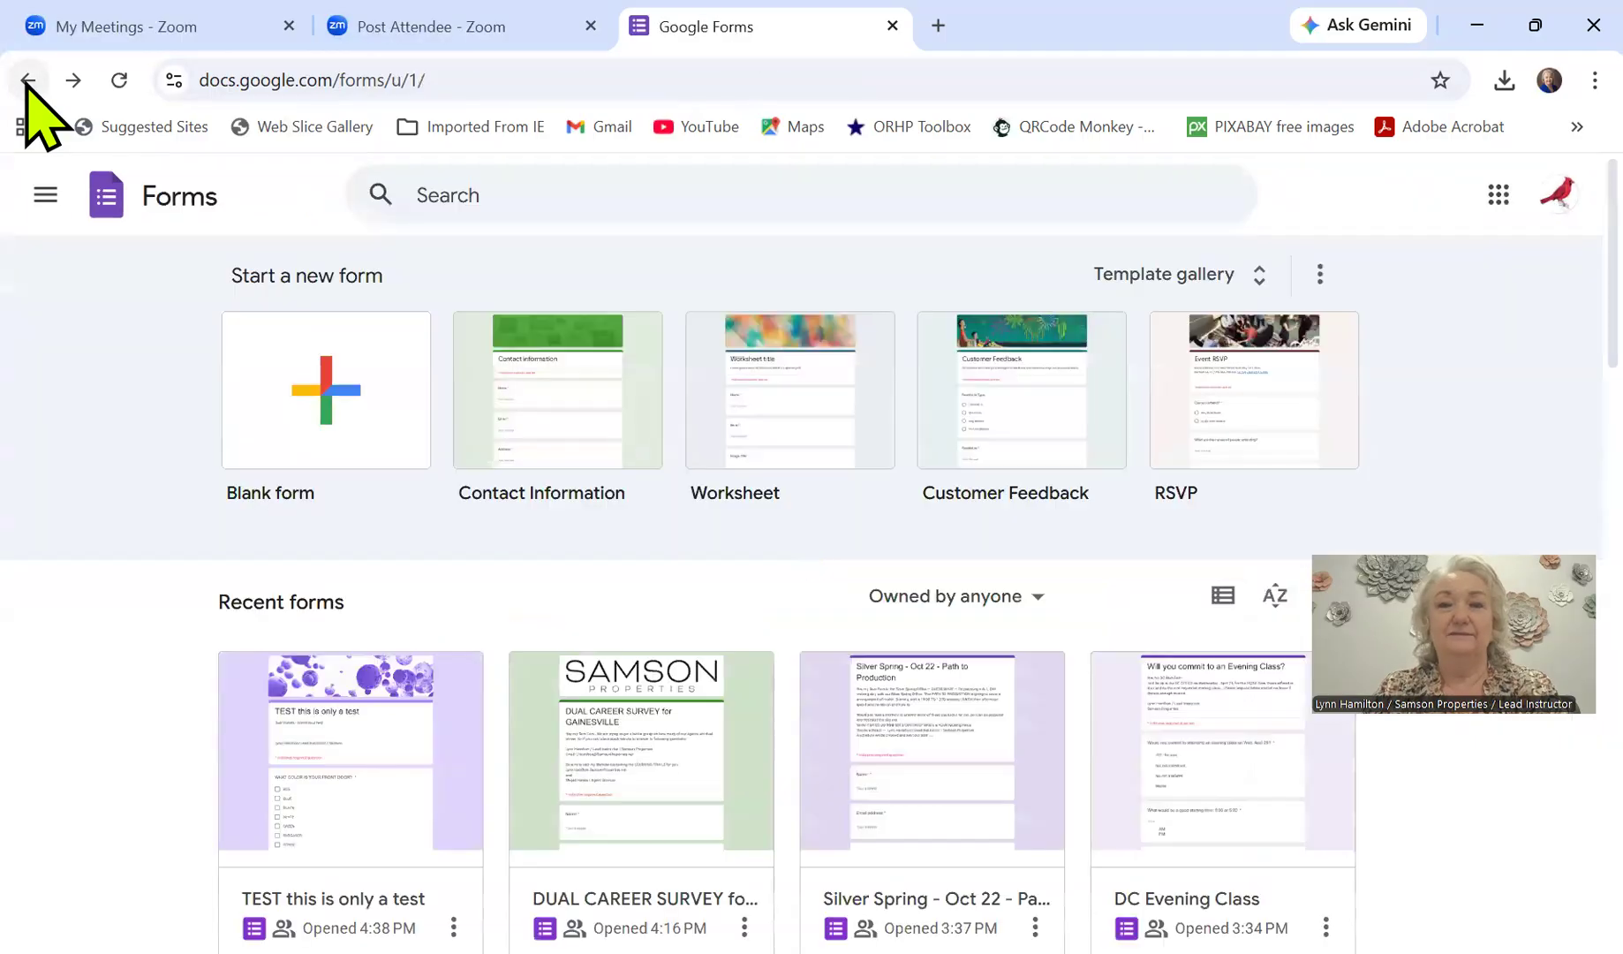
pyautogui.click(1498, 196)
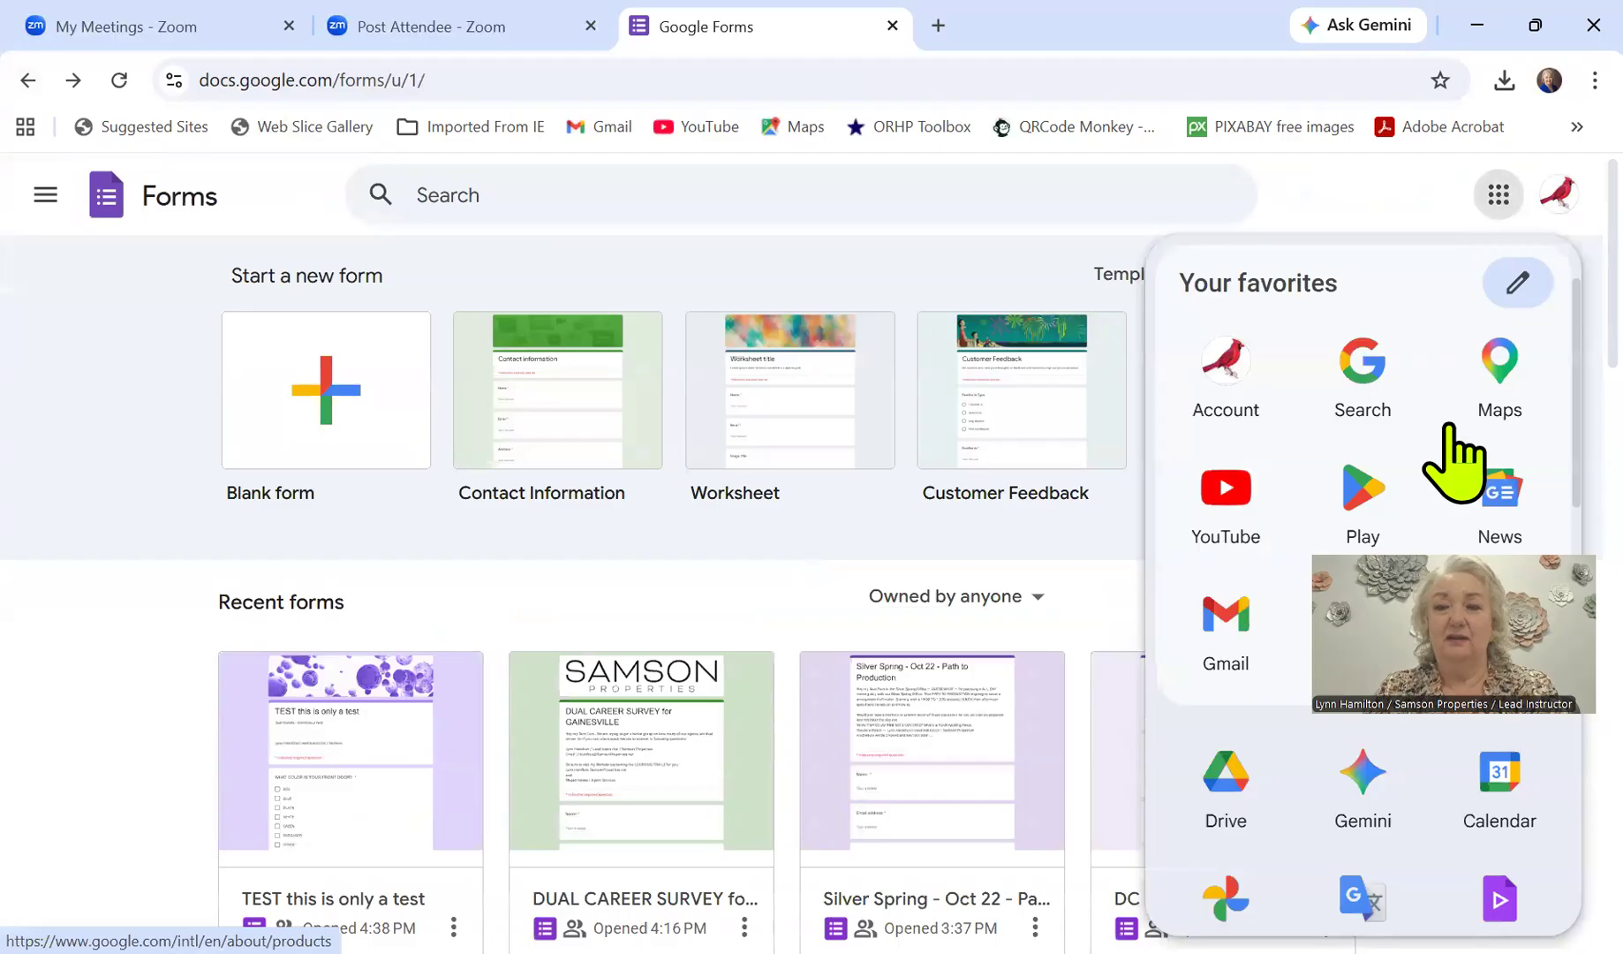
pyautogui.scroll(-3, 1434, 442)
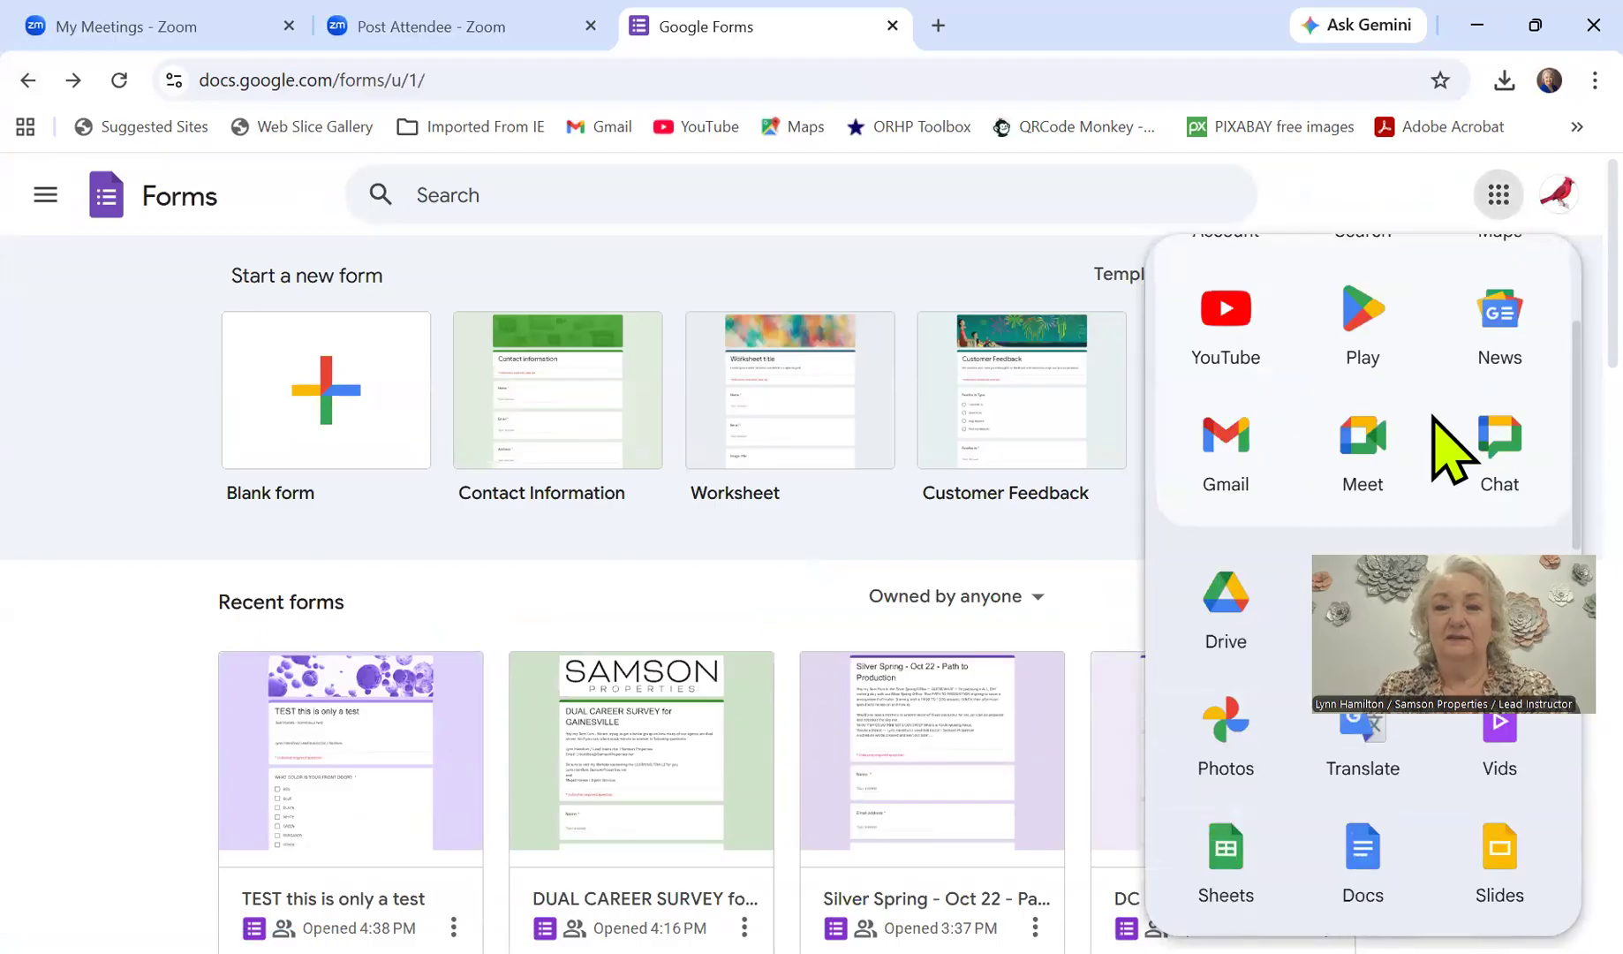
pyautogui.click(1230, 371)
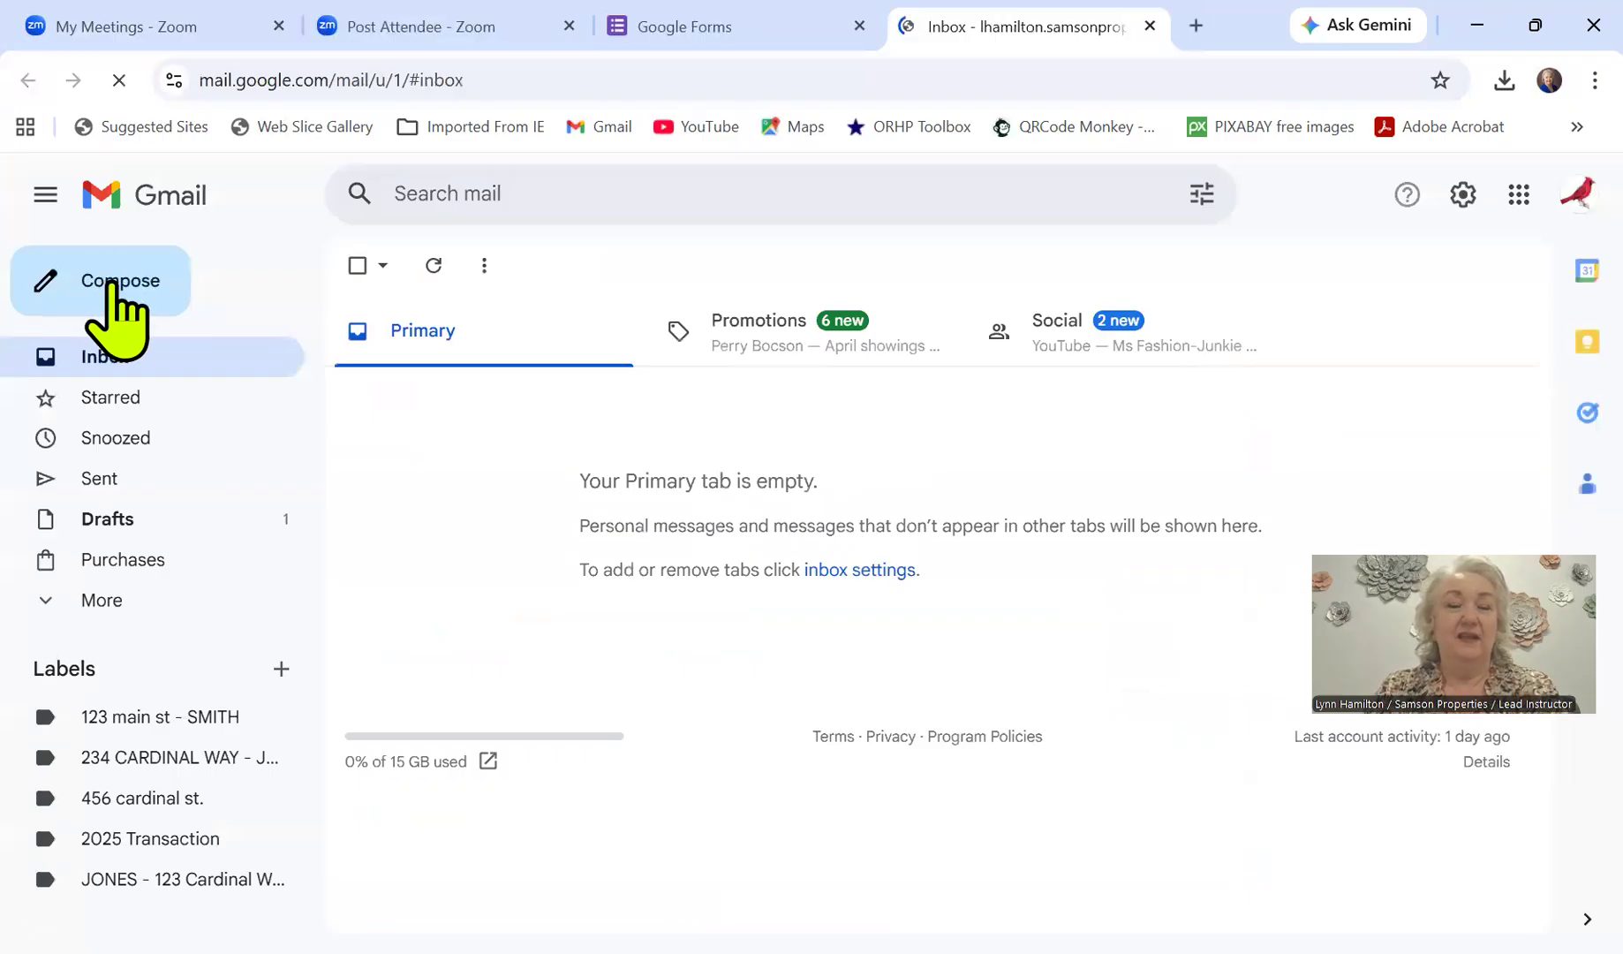
# Step: Compose a new email to the account owner's own Gmail address with the subject "SURVEY TEST"
pyautogui.click(115, 287)
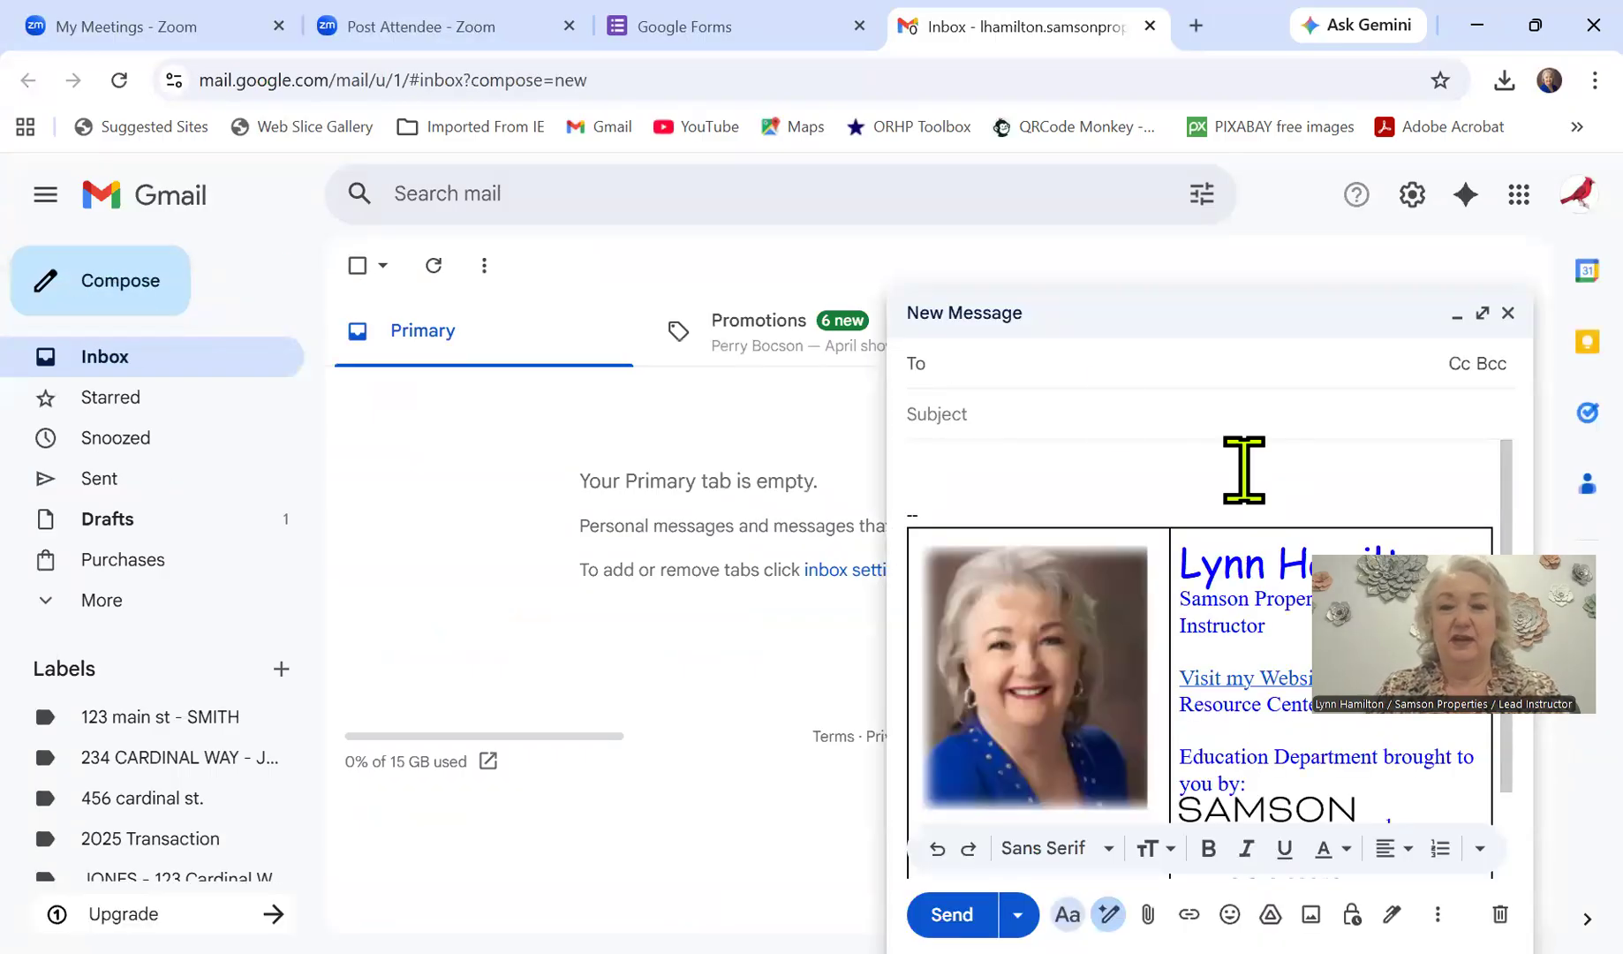
pyautogui.write('LH')
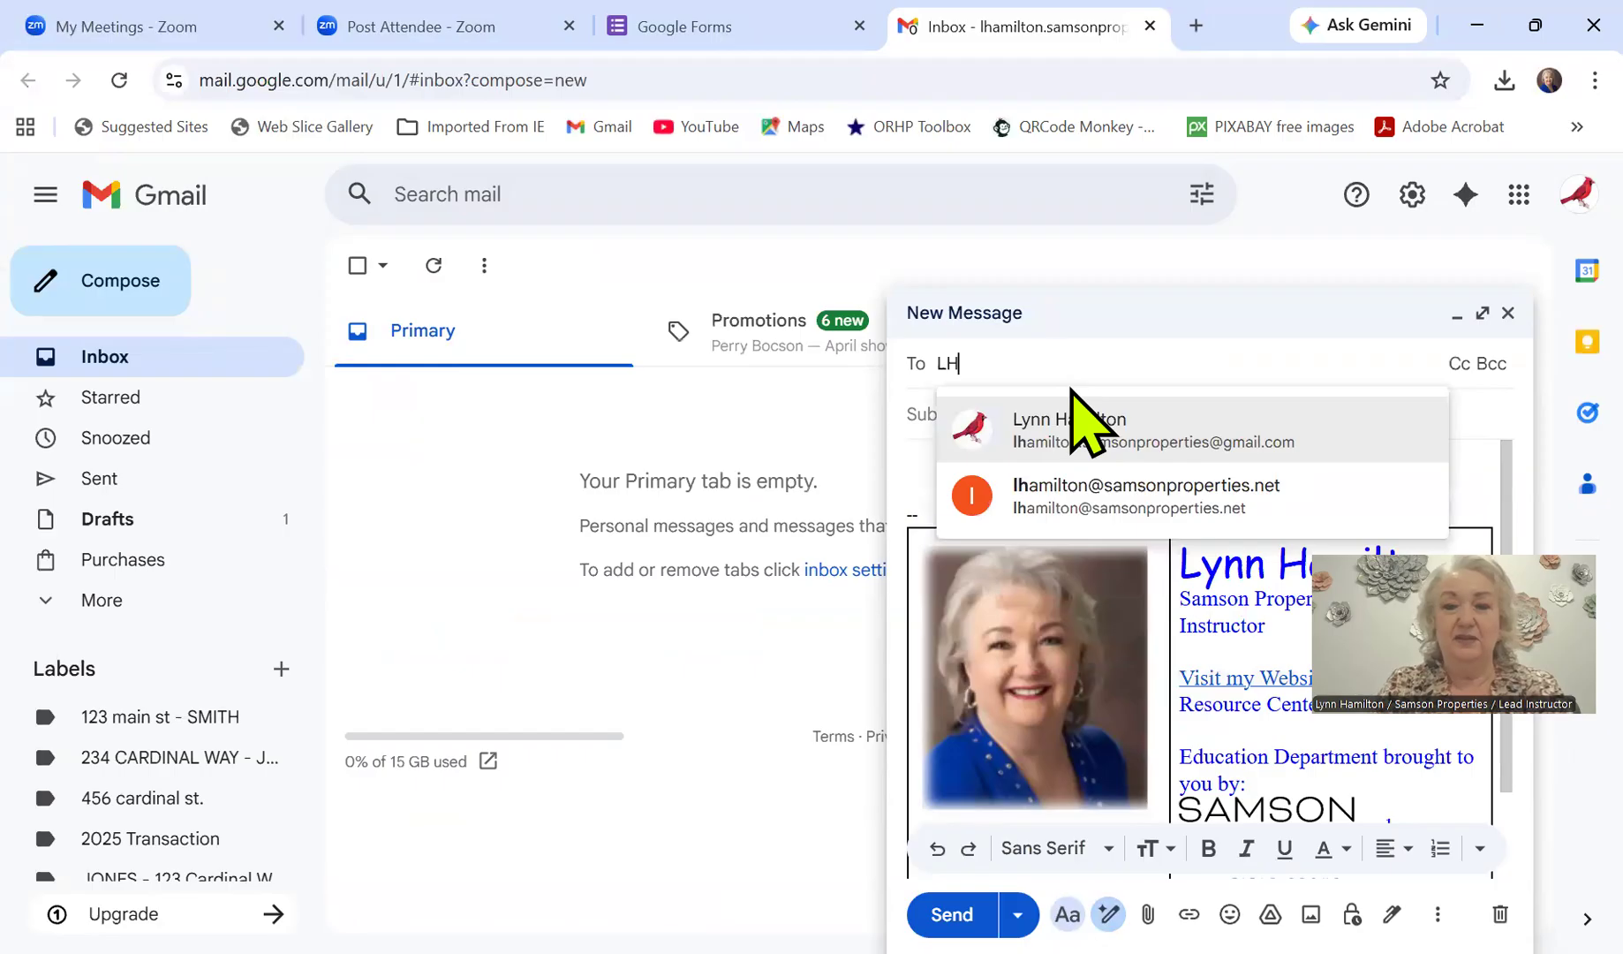
pyautogui.click(1097, 446)
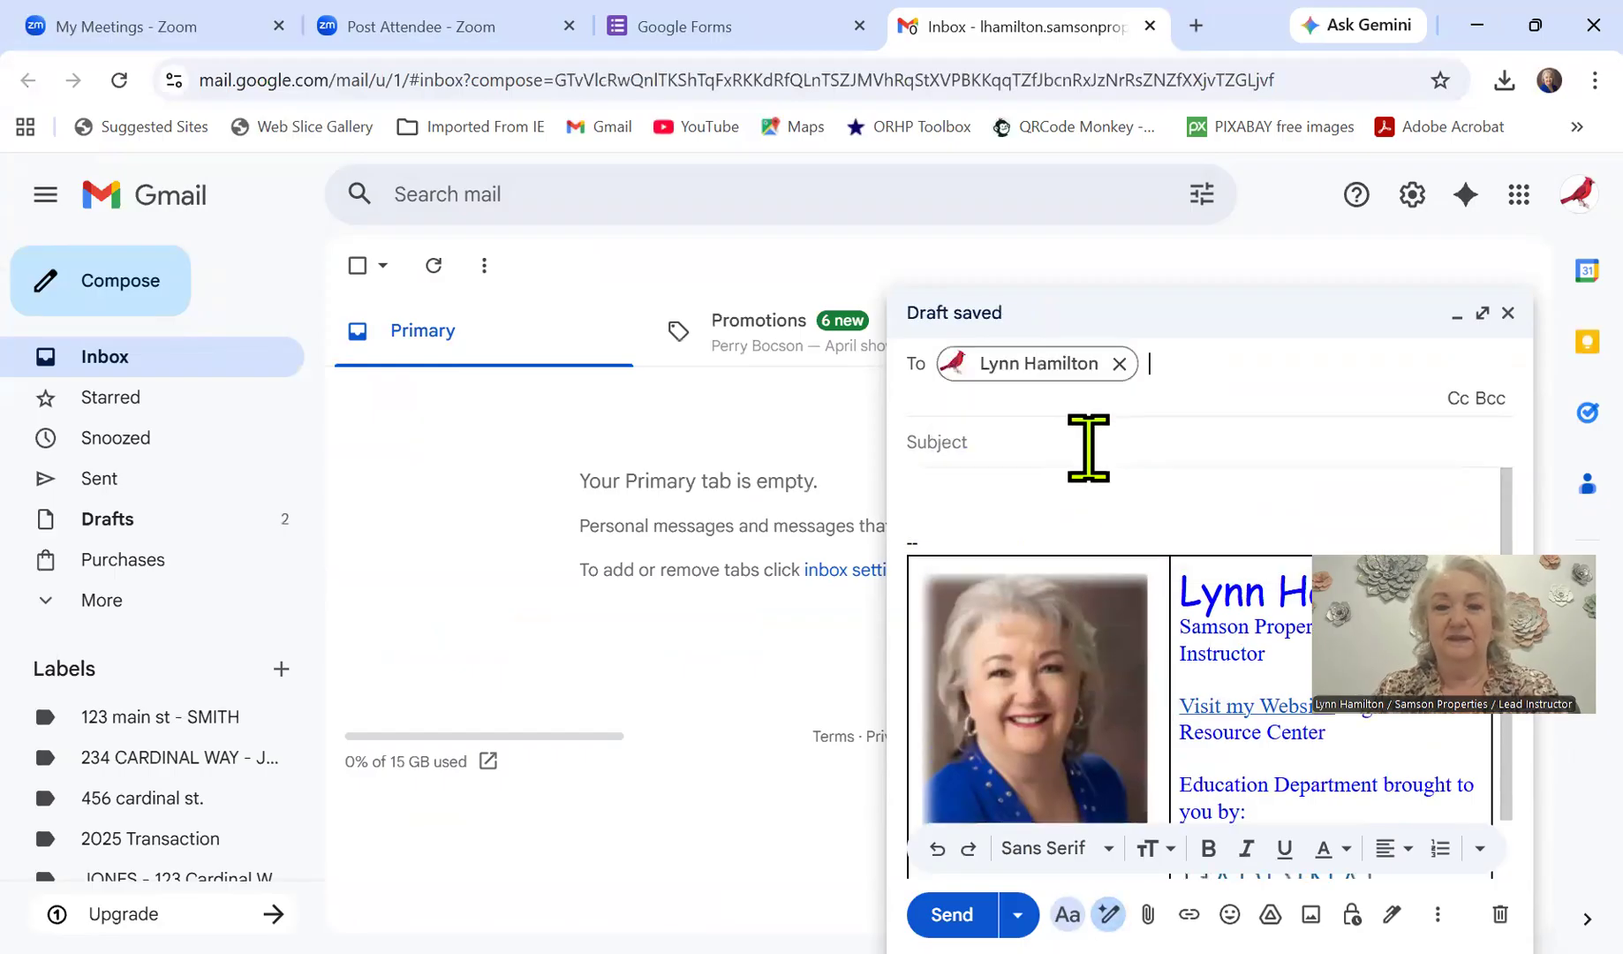
pyautogui.click(1004, 442)
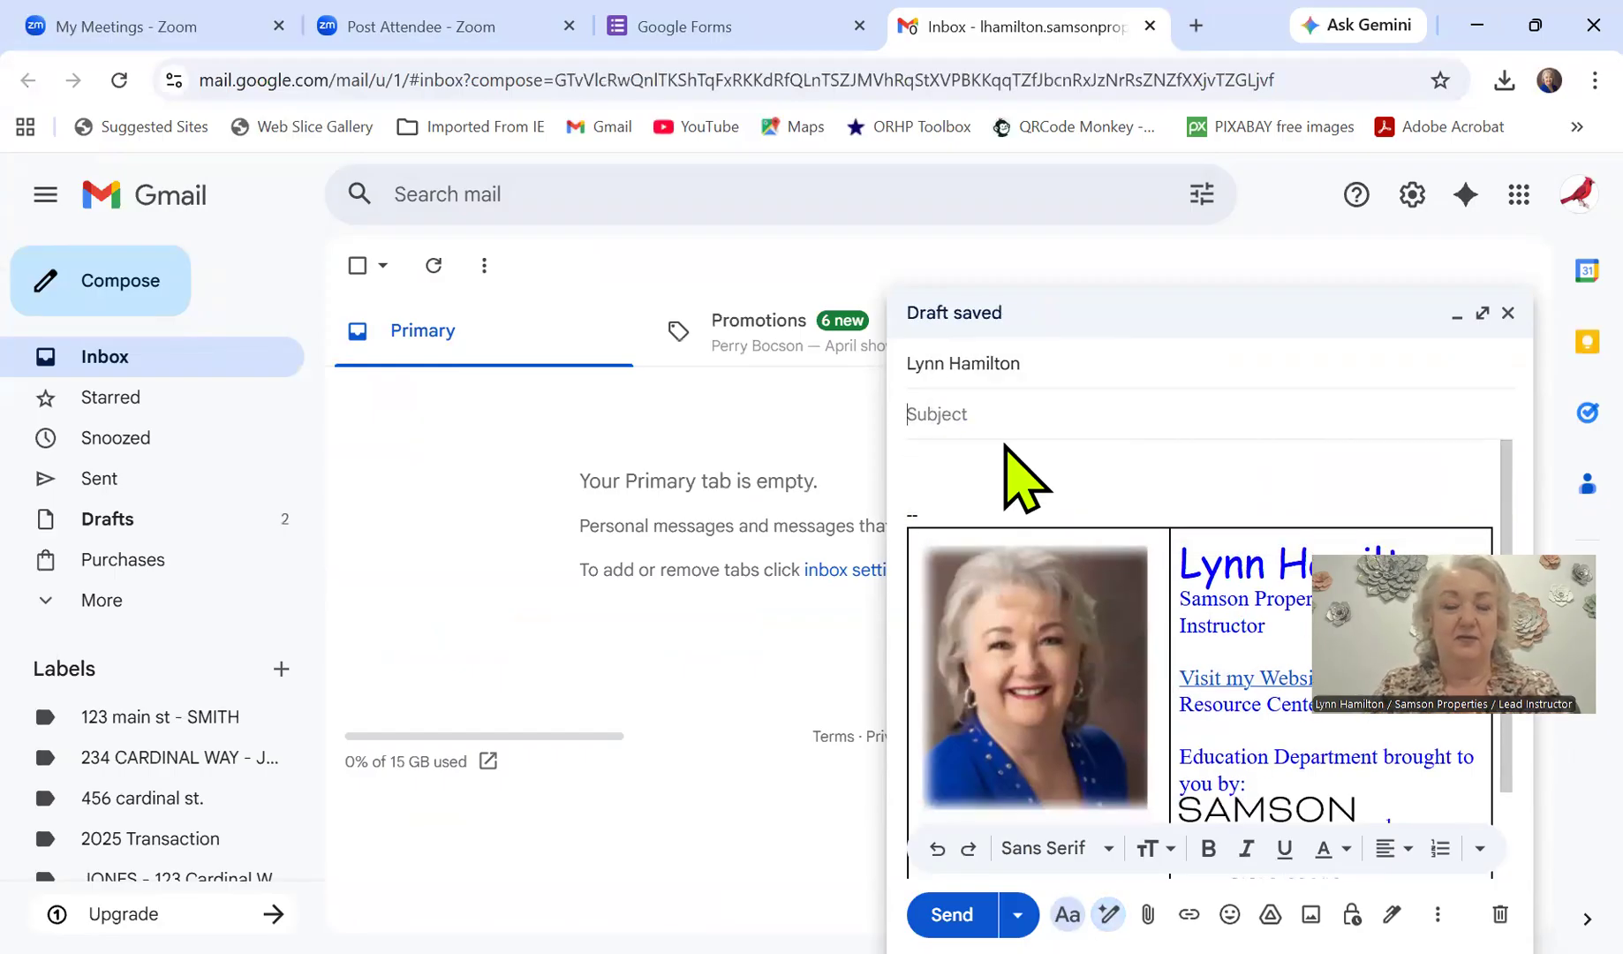
pyautogui.write('SURVEY TEST')
pyautogui.press('Tab')
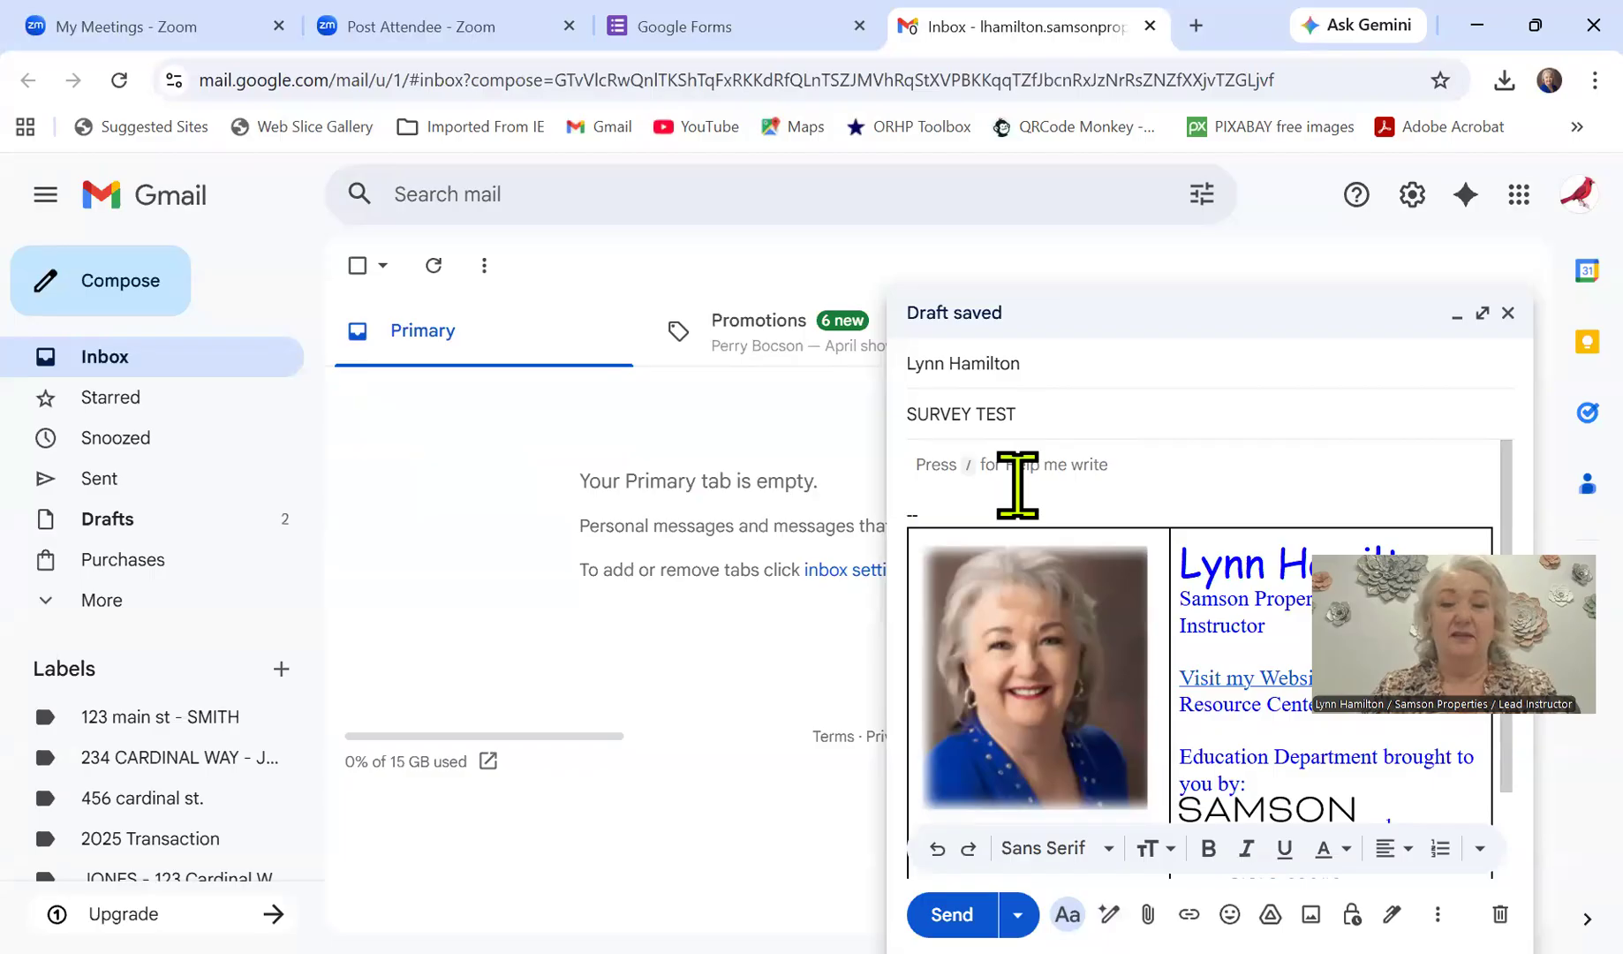
# Step: Paste the copied survey responder link into the email body and leave a blank line below it
pyautogui.hotkey('ctrl', 'v')
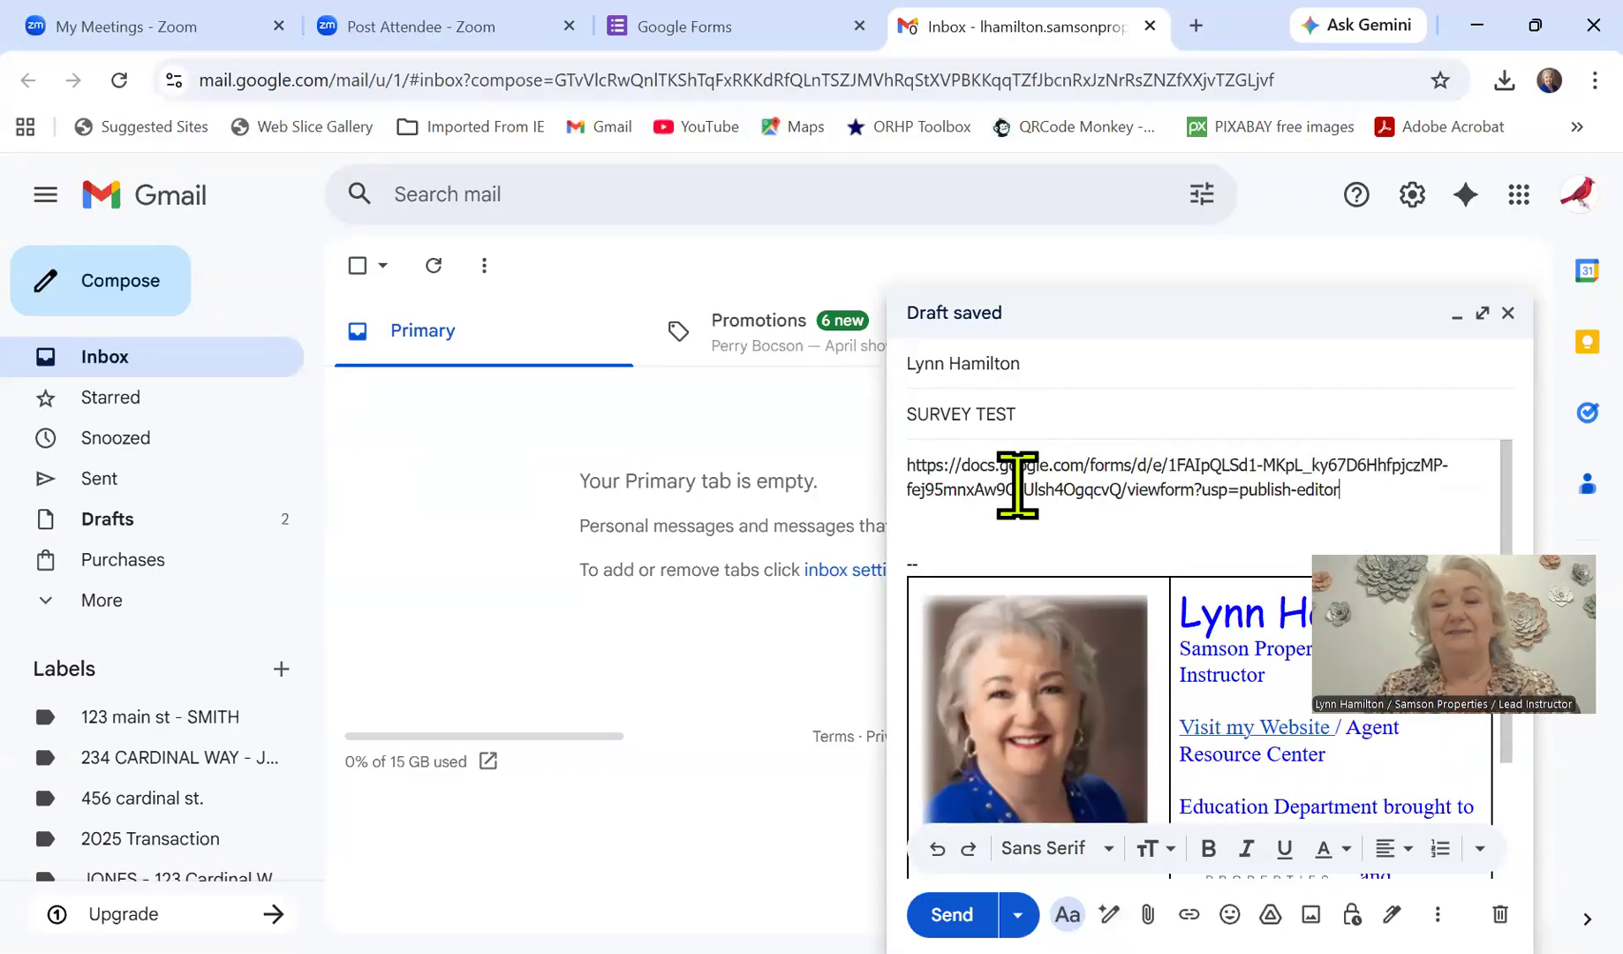
pyautogui.press('Return')
pyautogui.press('Return')
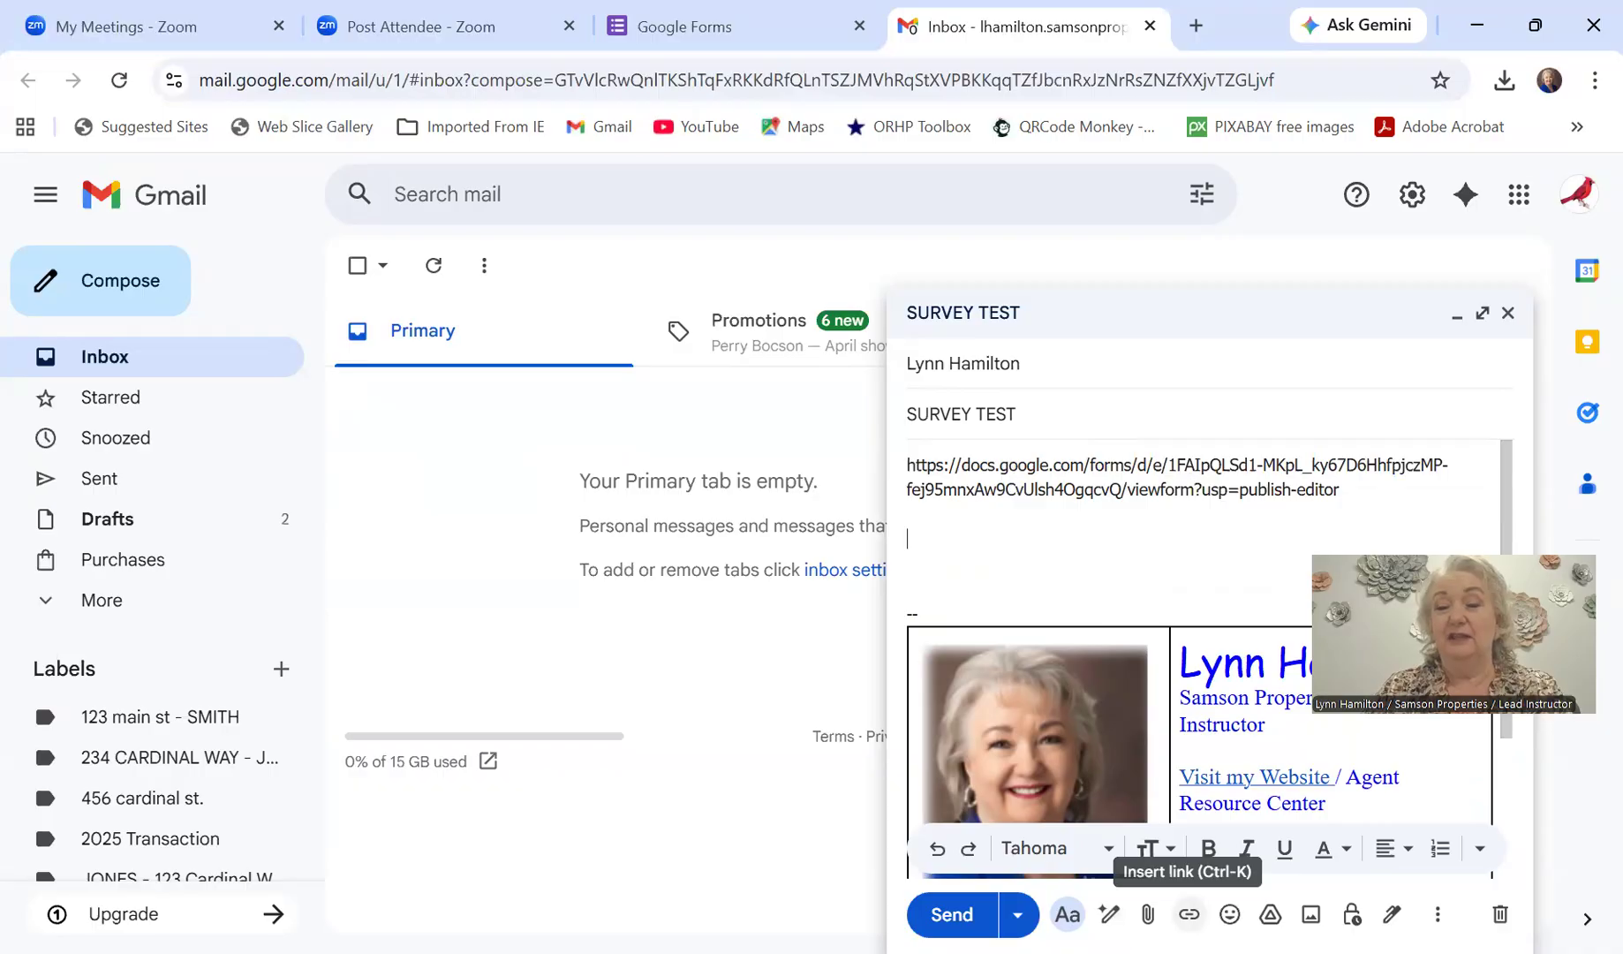
# Step: Insert a hyperlink to the copied survey address below it with the display text "CLICK HERE TO TAKE MY QUICK SURVEY '"
pyautogui.click(1189, 914)
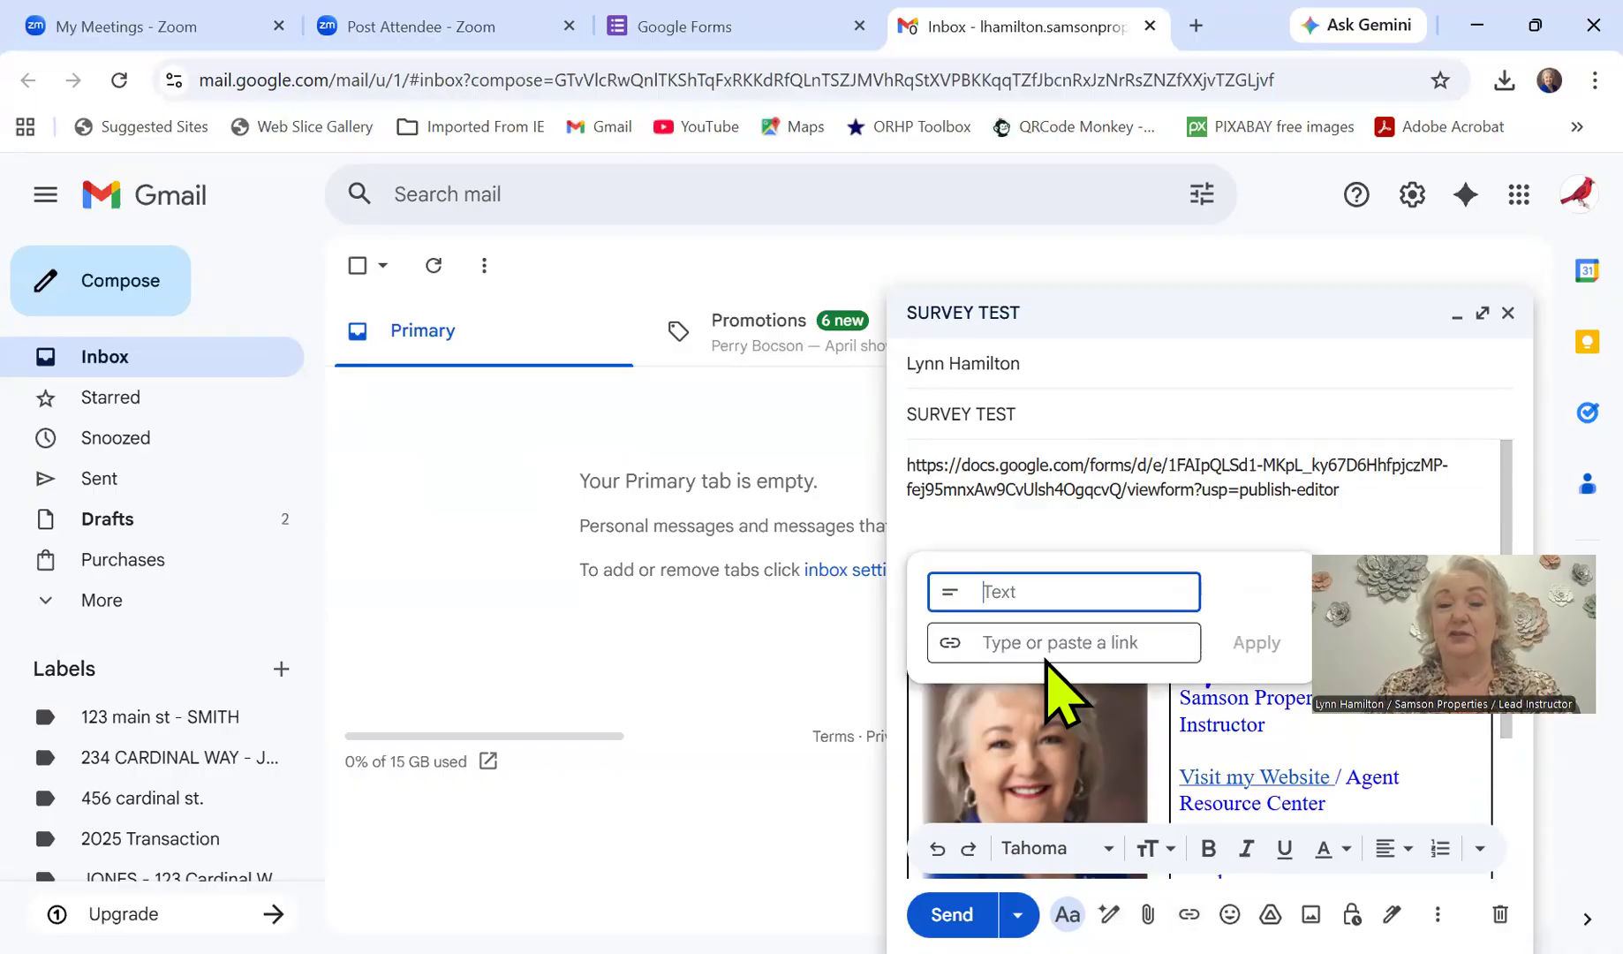
pyautogui.click(983, 644)
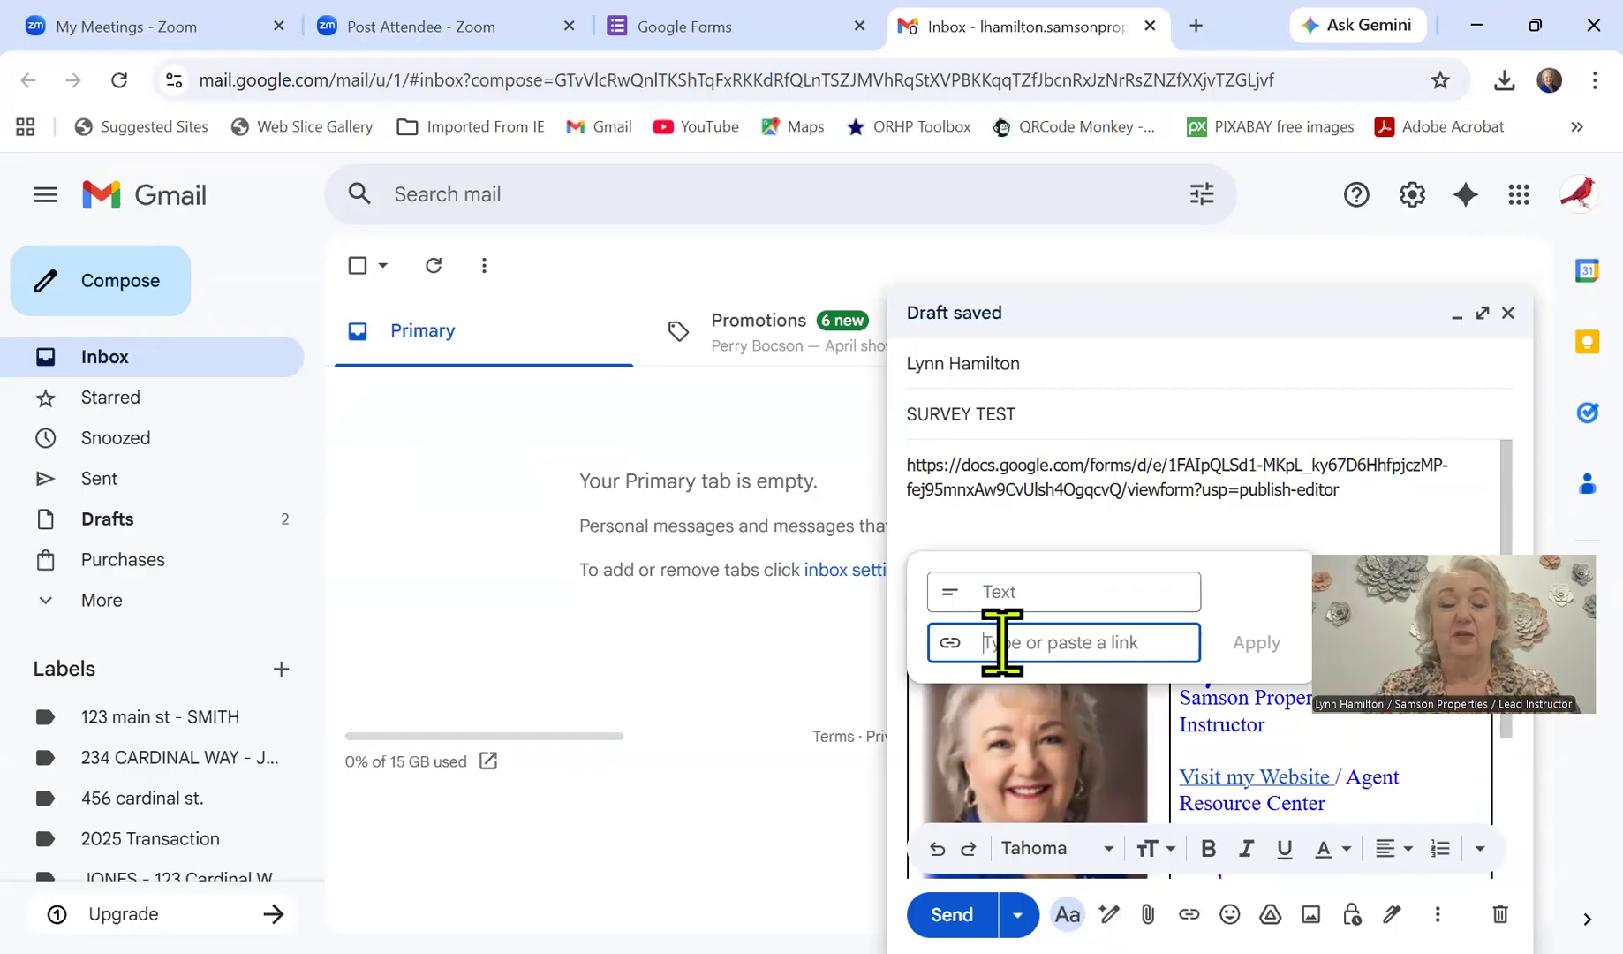
pyautogui.hotkey('ctrl', 'v')
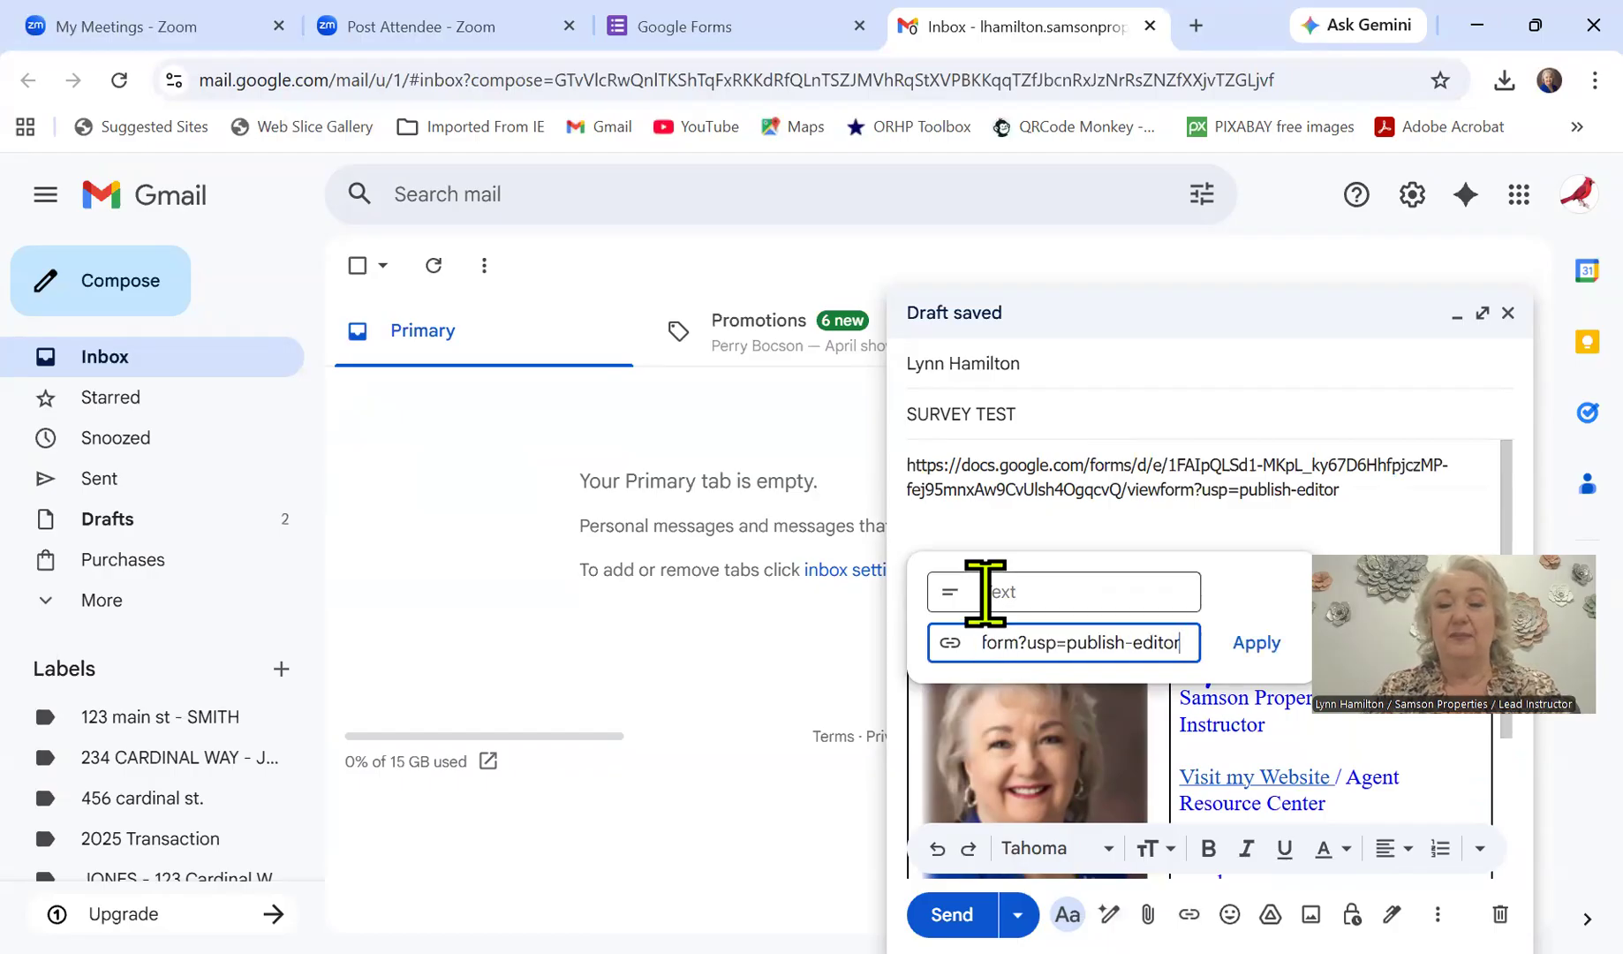
pyautogui.click(986, 591)
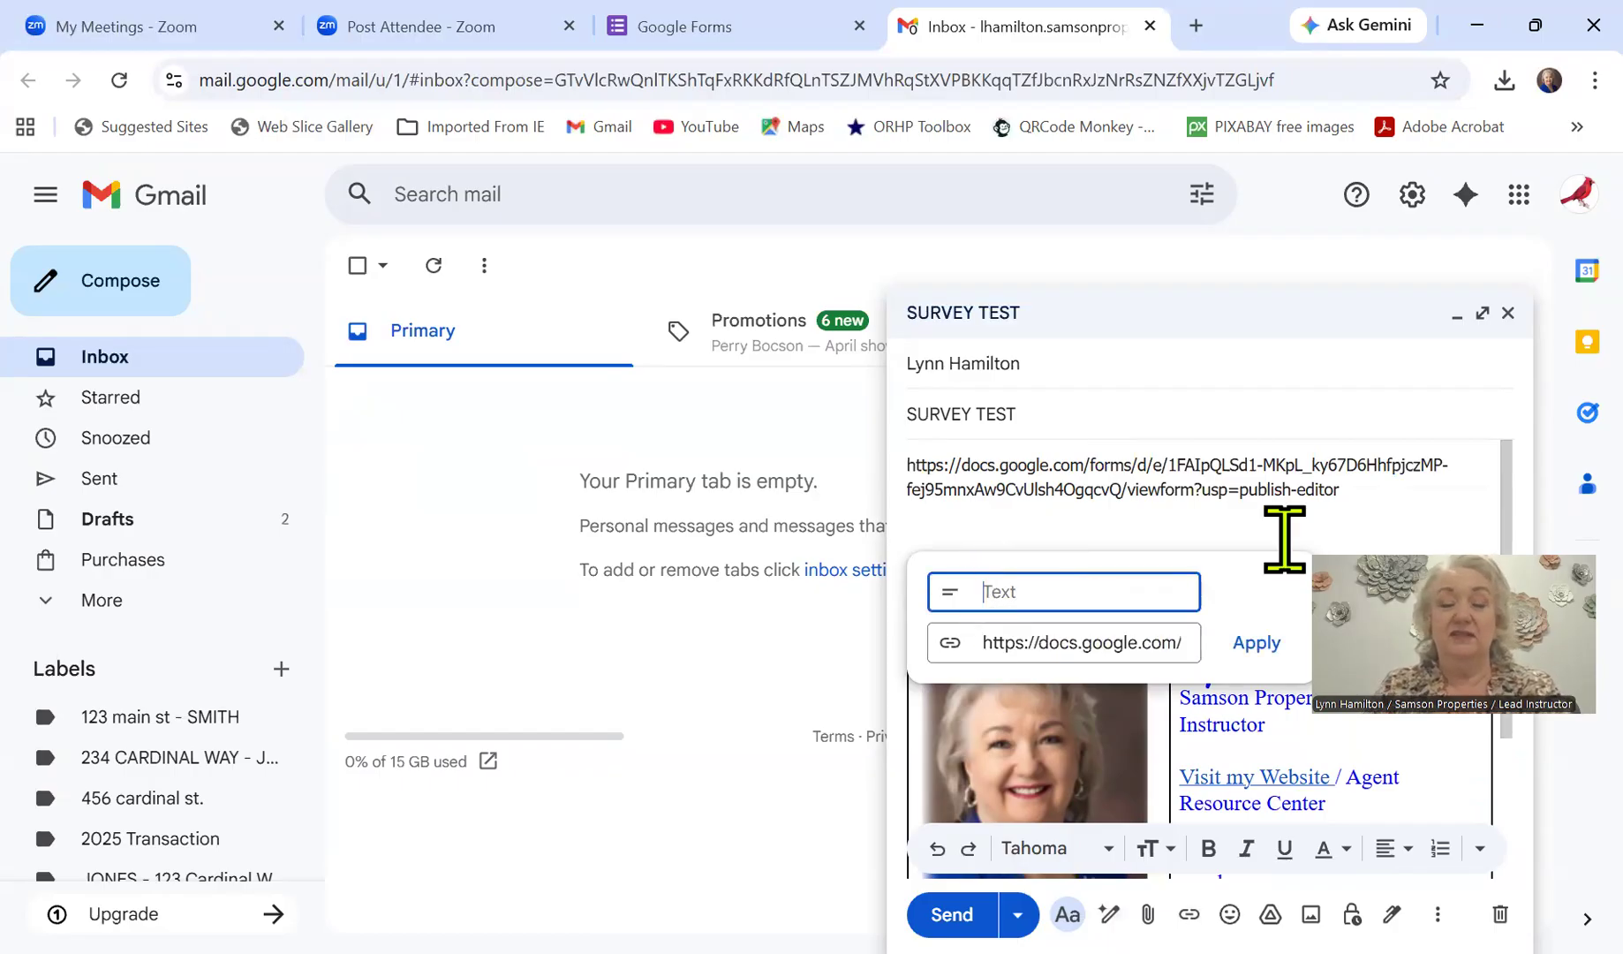
pyautogui.write('c')
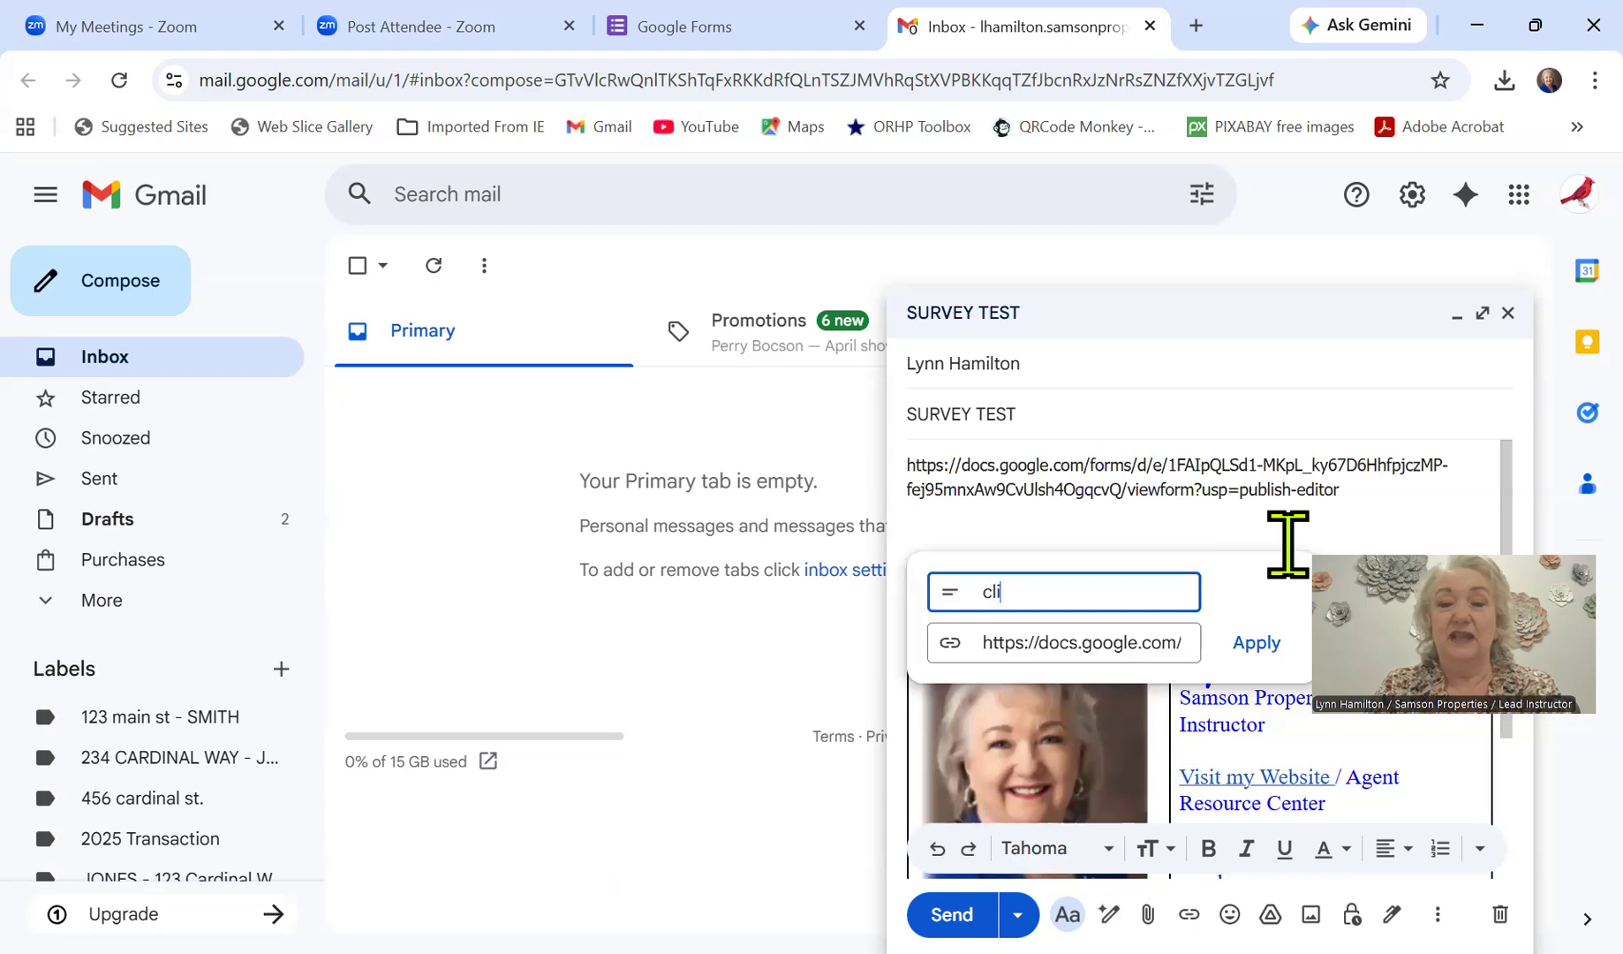
pyautogui.press('BackSpace')
pyautogui.write('CLICK HER ')
pyautogui.write(' TO TAKE')
pyautogui.press('BackSpace')
pyautogui.write('Y QUI')
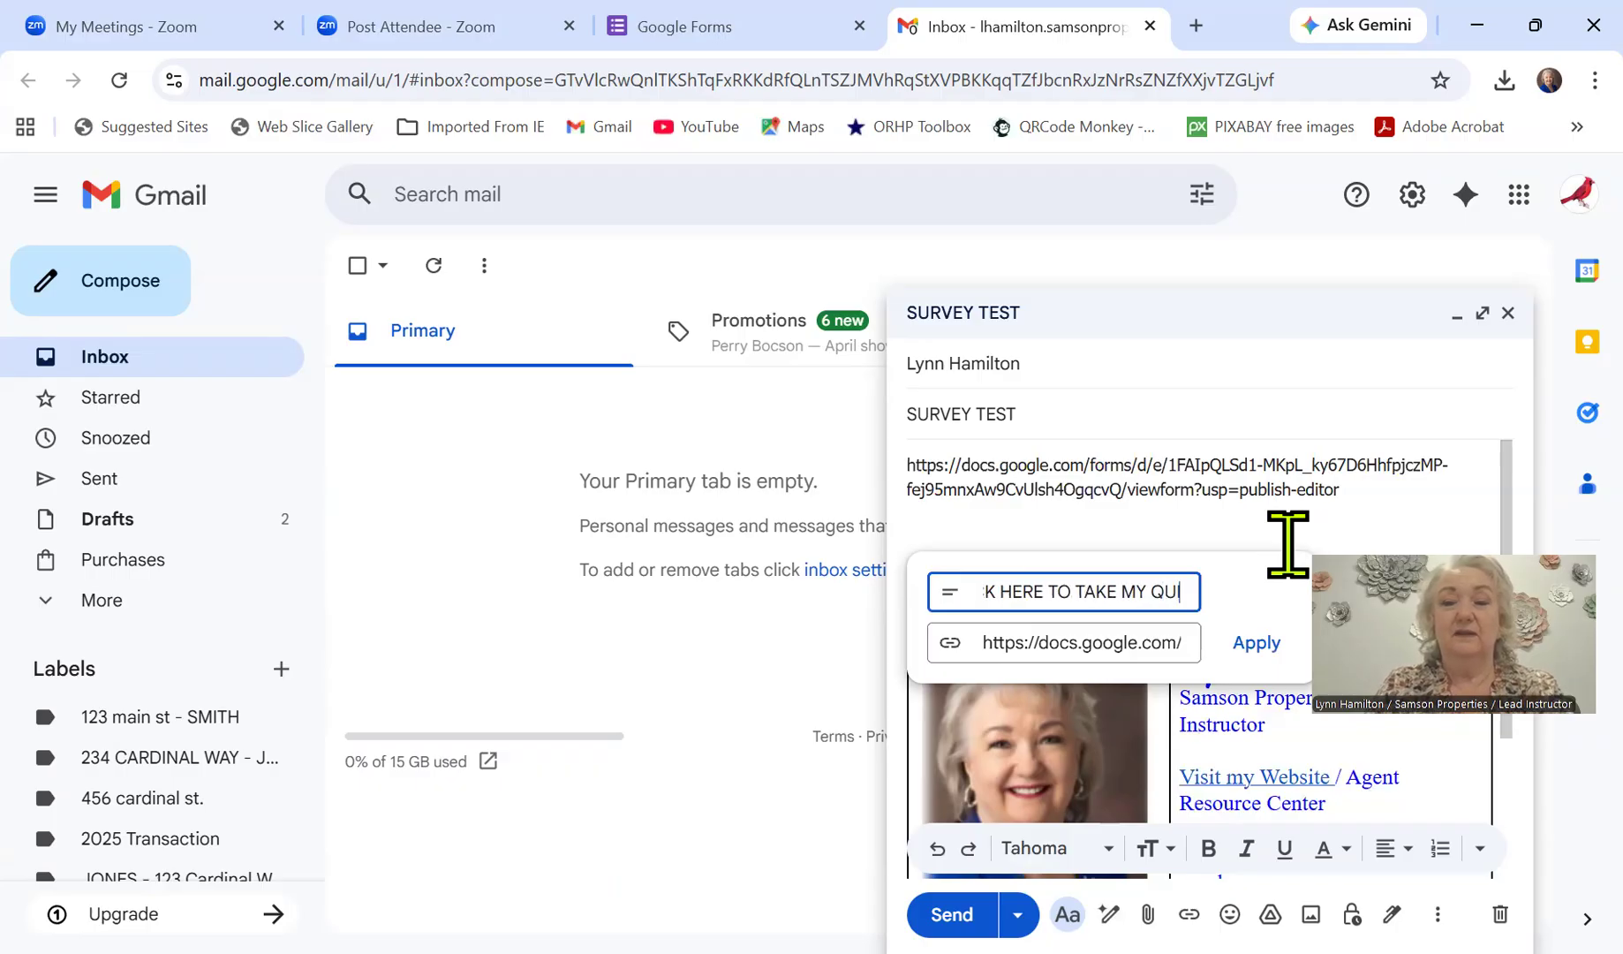
pyautogui.write('CK SURBEY')
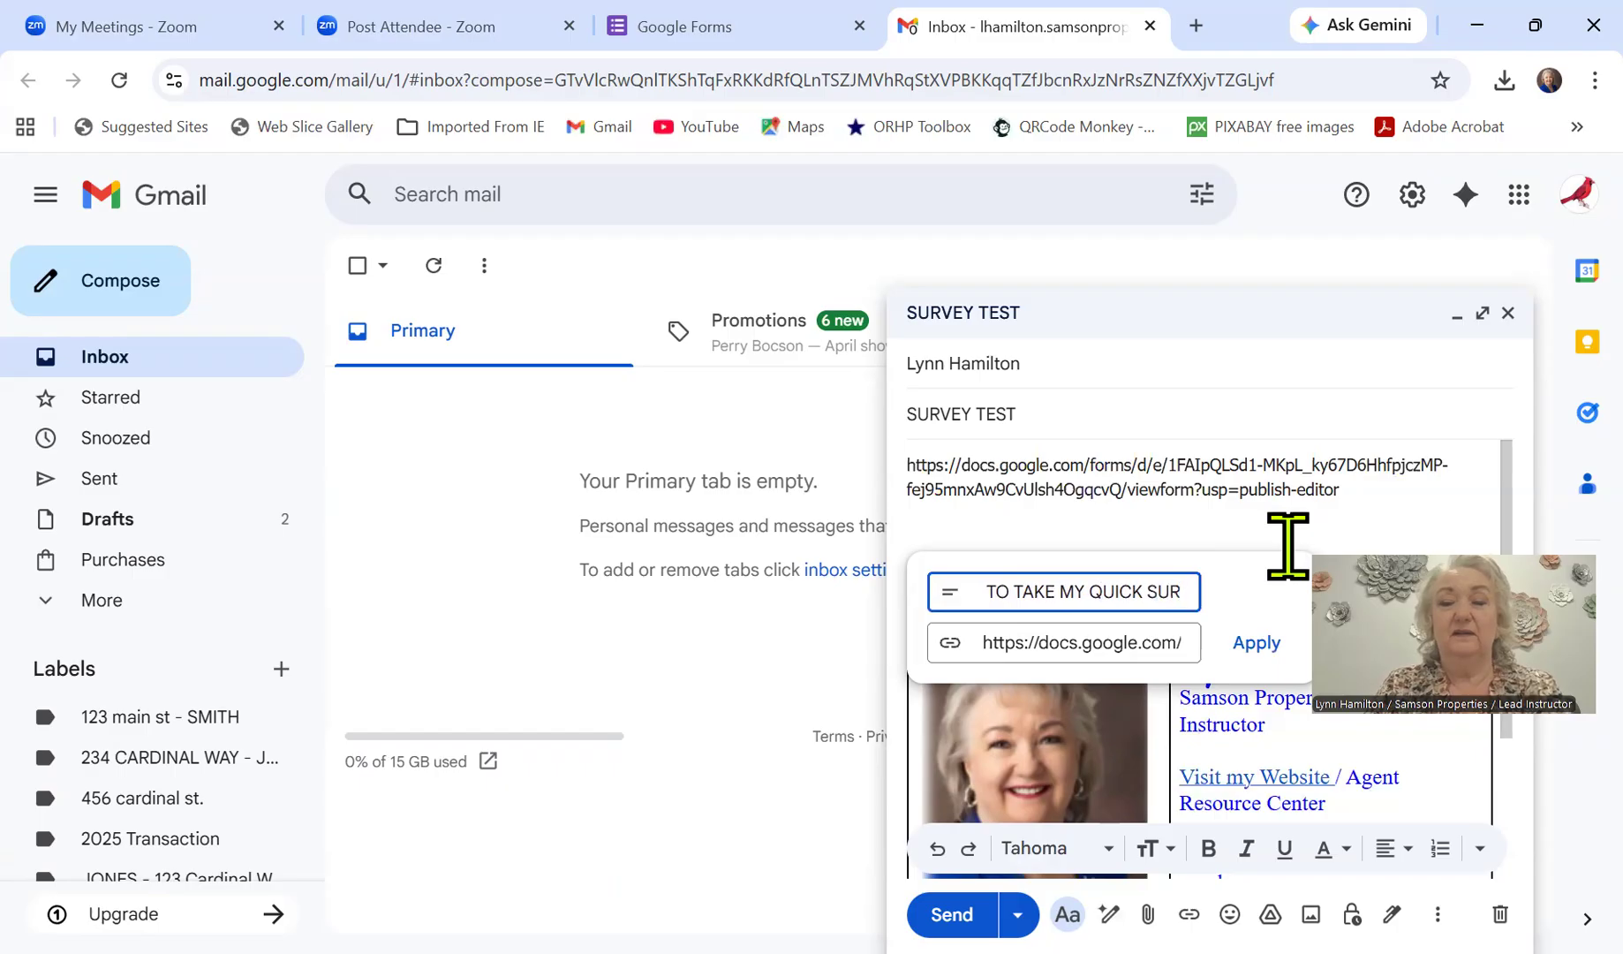
pyautogui.press('BackSpace')
pyautogui.press('BackSpace')
pyautogui.press('BackSpace')
pyautogui.write('V')
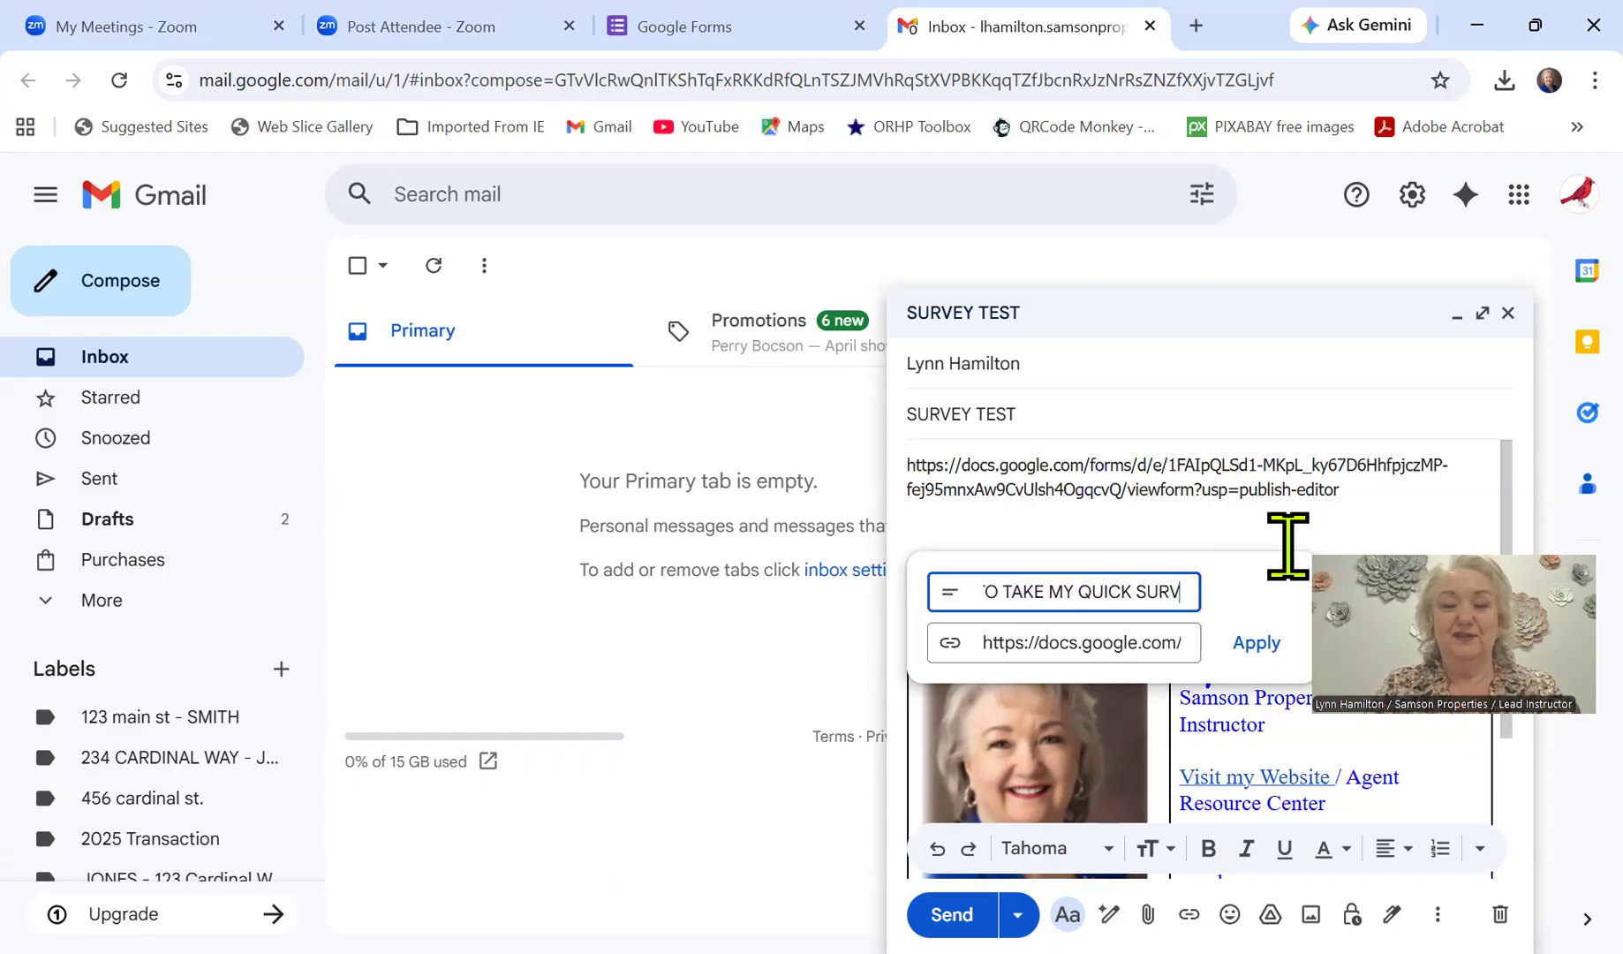
pyautogui.write("EY '")
pyautogui.press('Return')
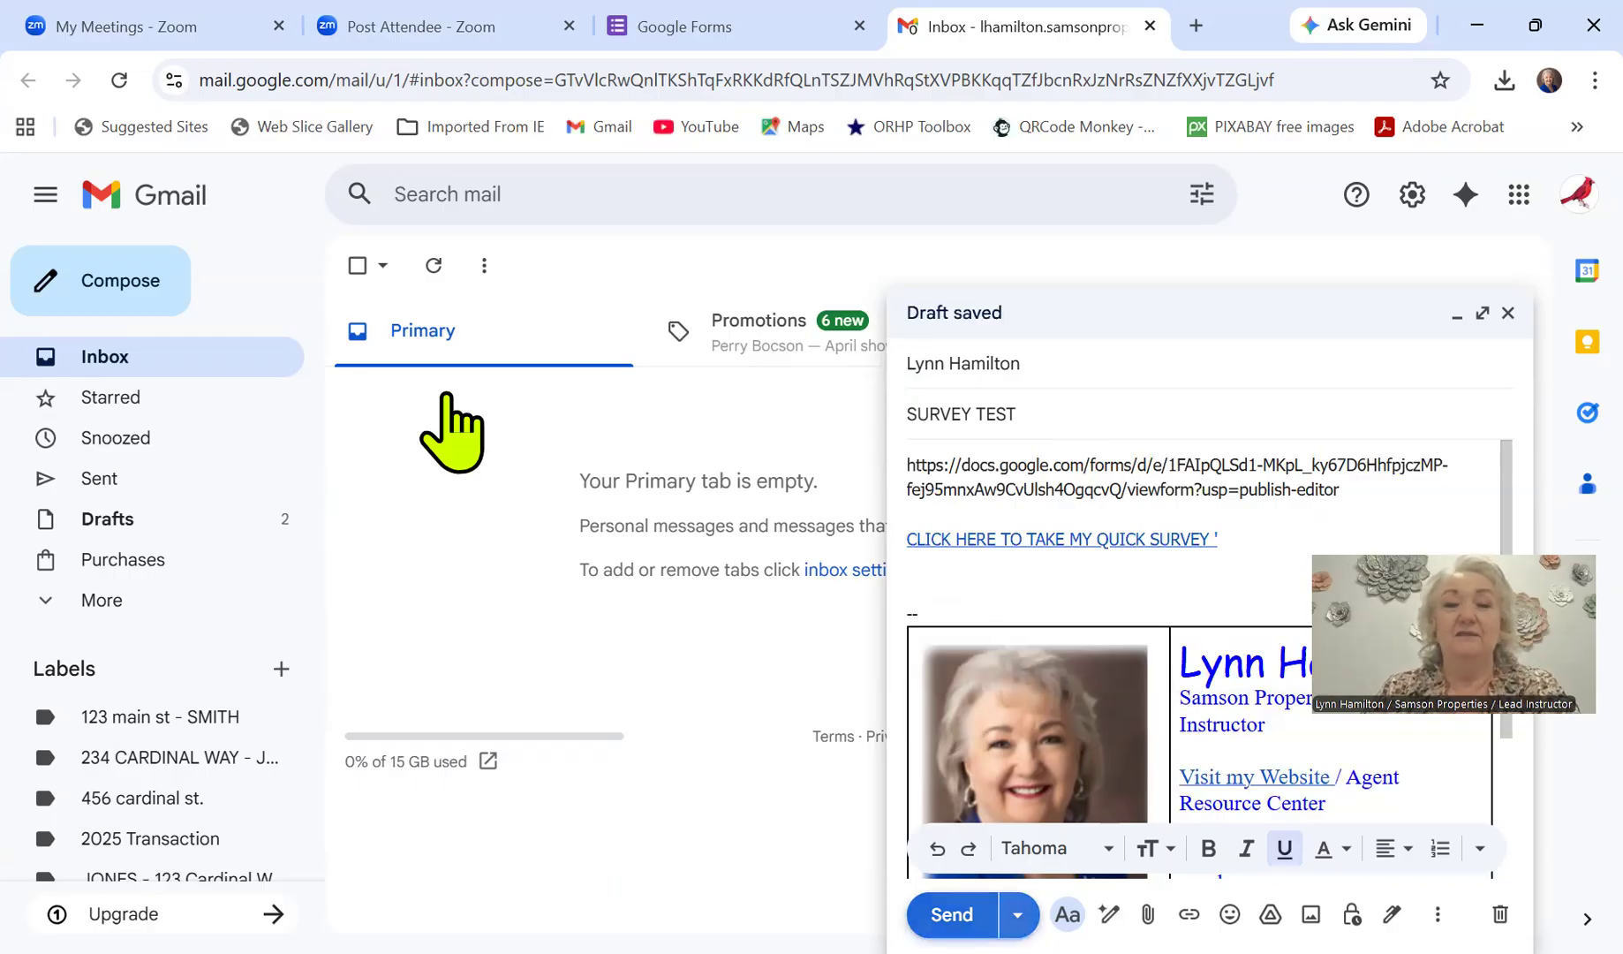
# Step: Send the SURVEY TEST email and open the received message in the inbox
pyautogui.hotkey('ctrl', 'Return')
pyautogui.click(439, 388)
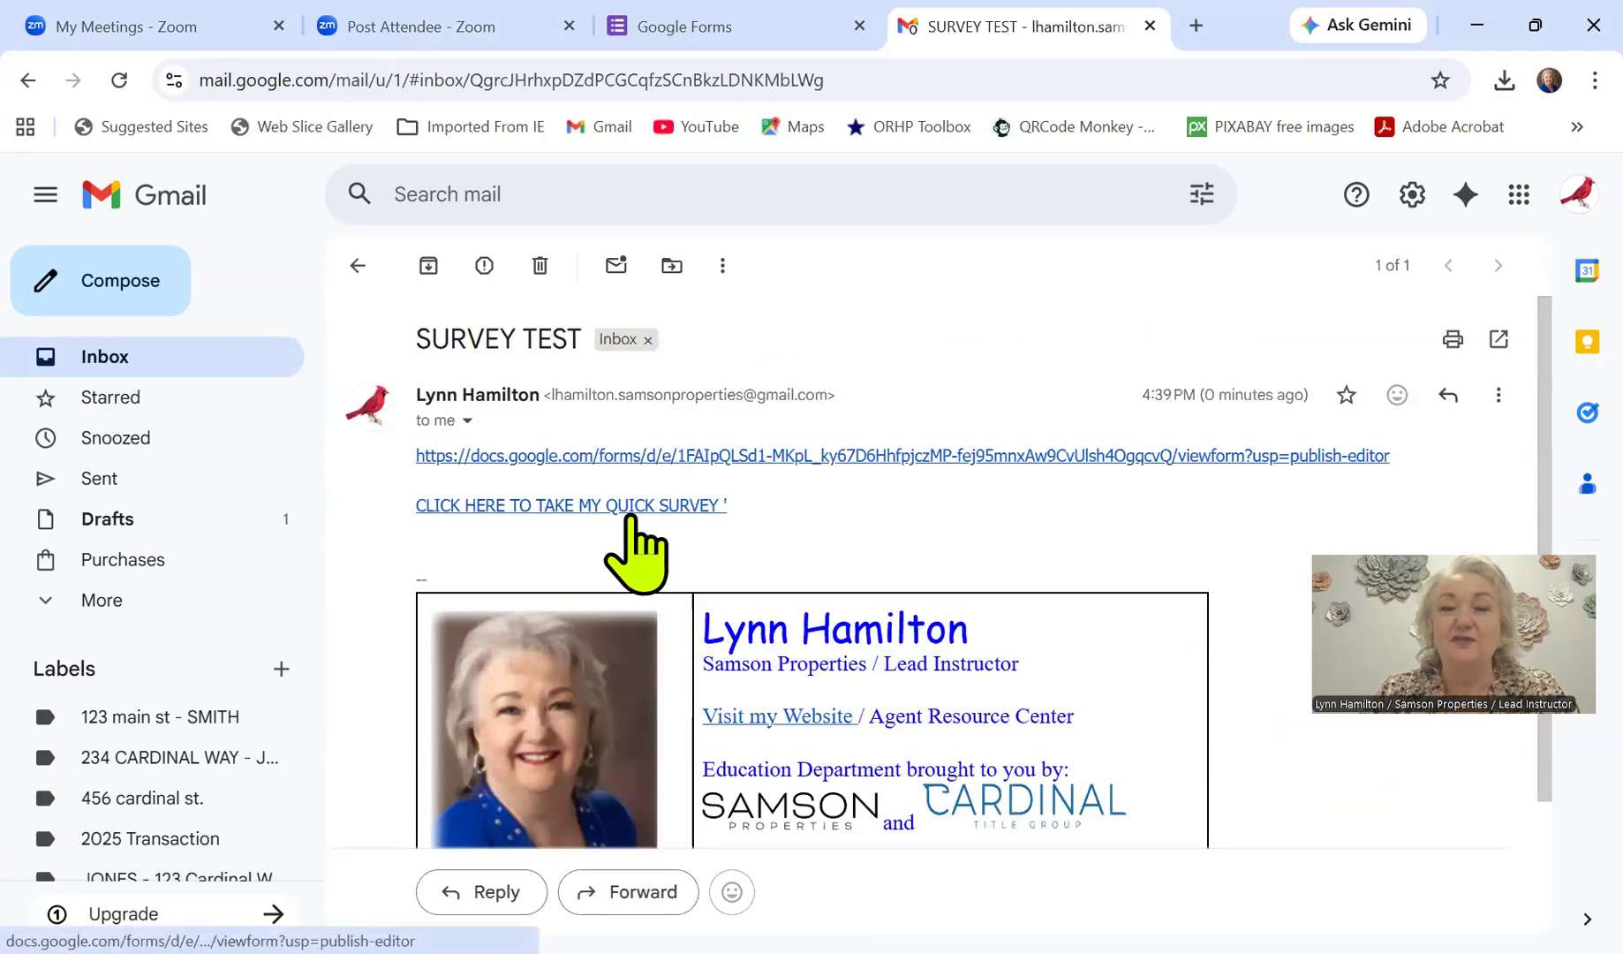
# Step: Open the survey from the email's text link, answer GREEN for the current door and BLUE for the desired color, and submit it
pyautogui.click(623, 507)
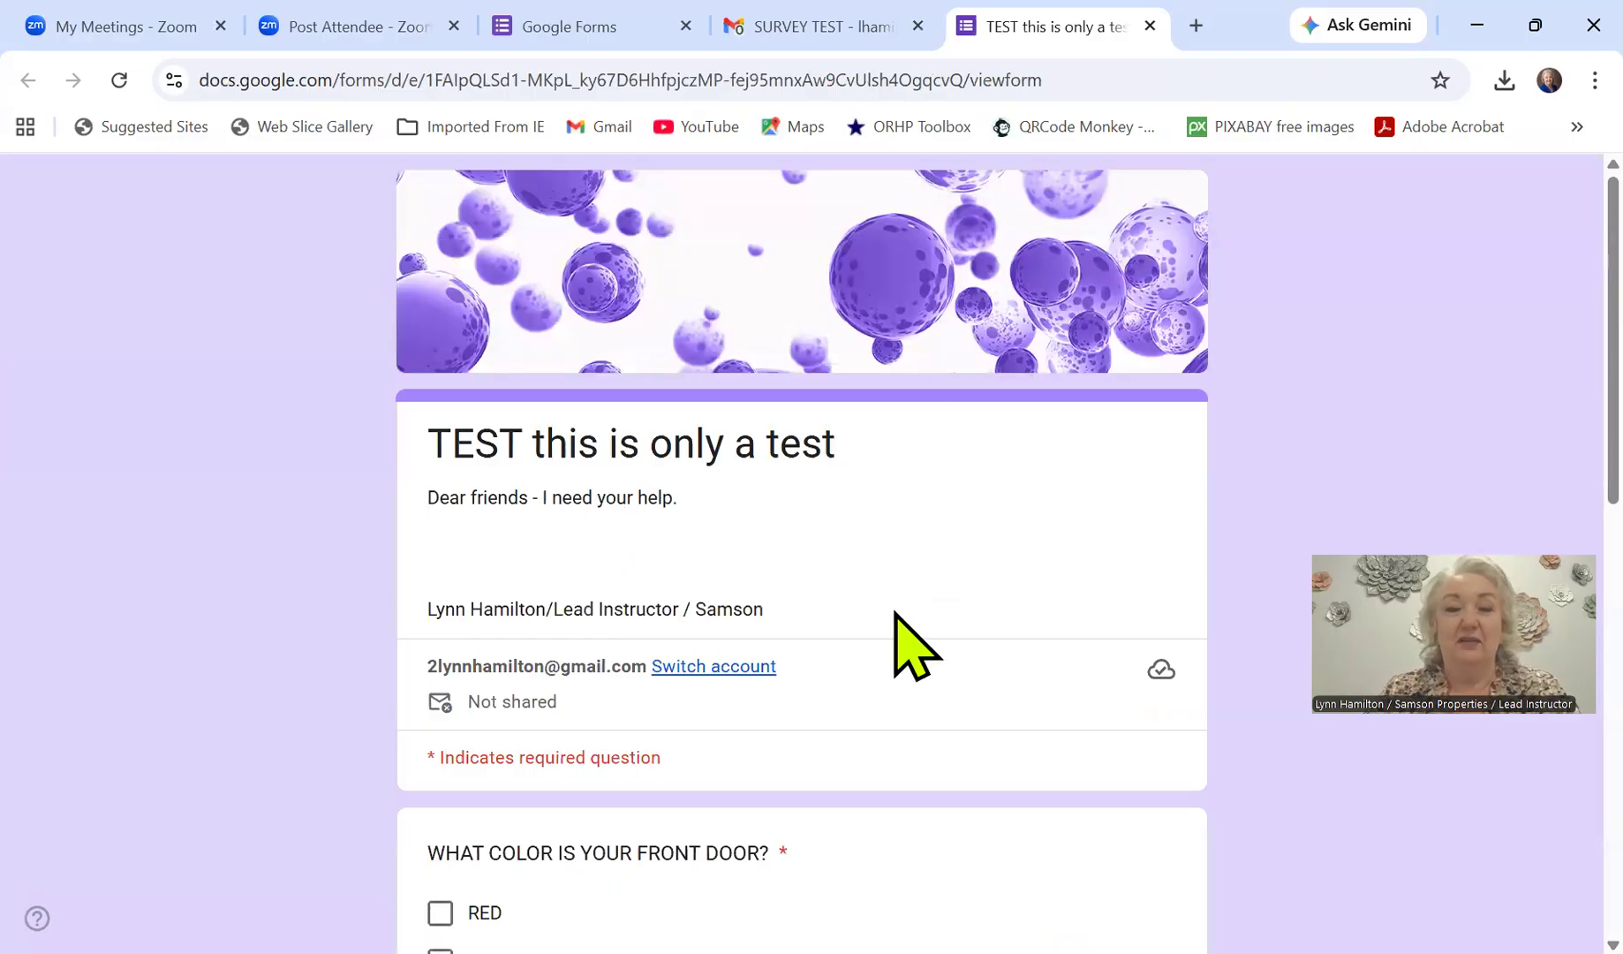
pyautogui.scroll(-2, 895, 611)
pyautogui.scroll(-2, 897, 636)
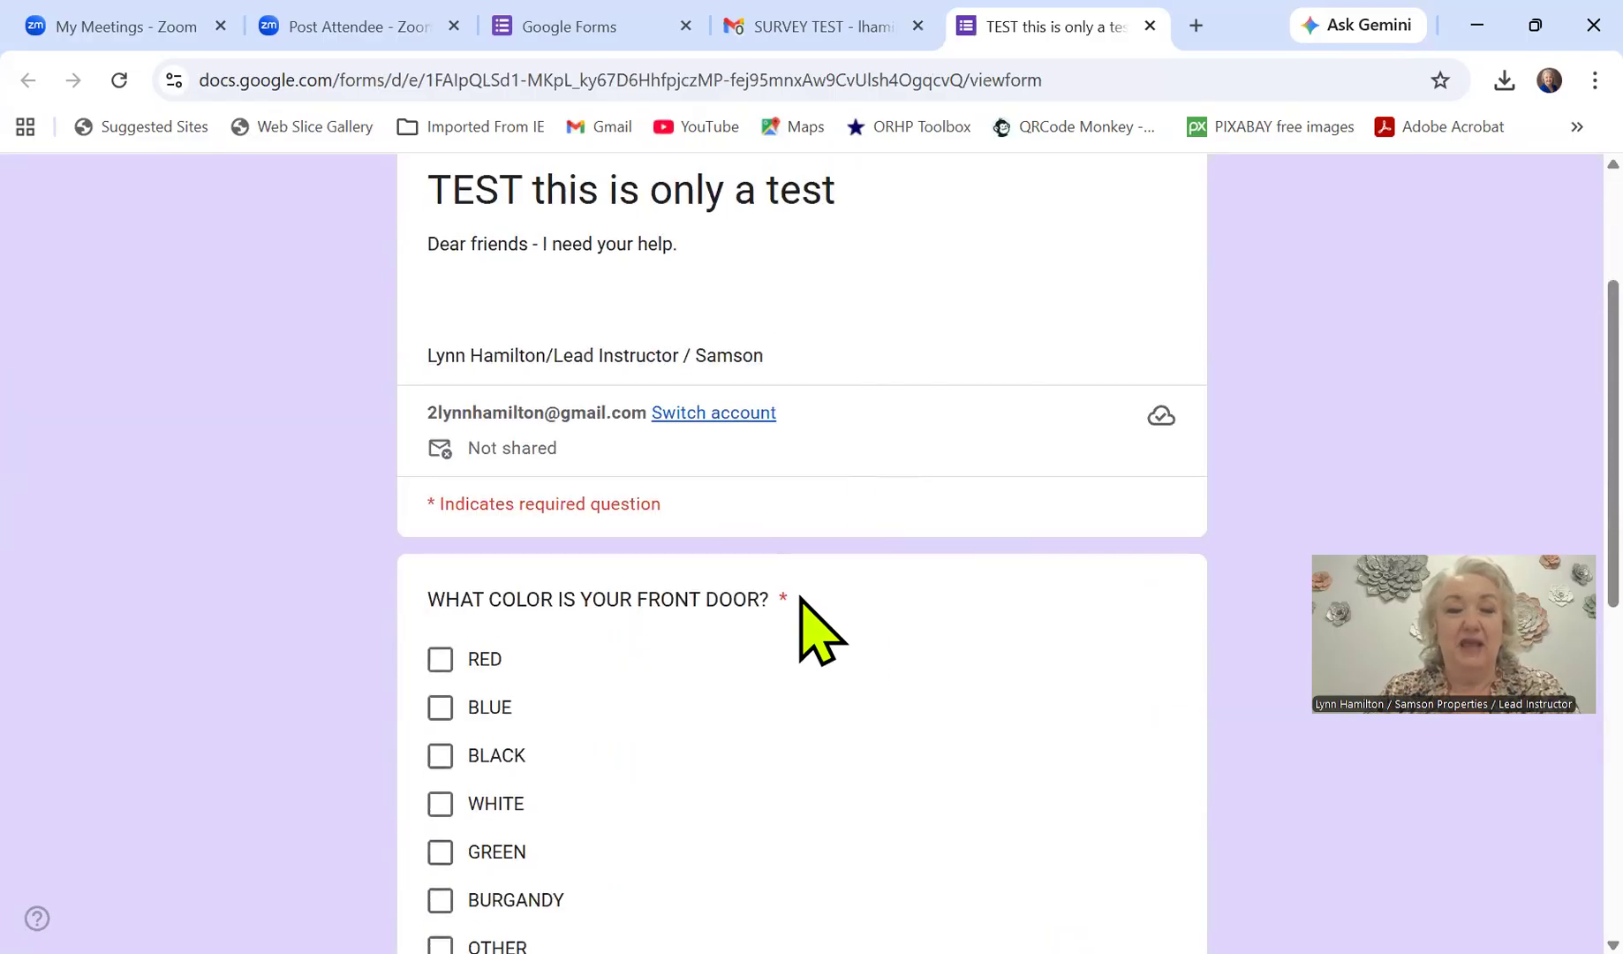
pyautogui.scroll(-2, 795, 645)
pyautogui.click(440, 726)
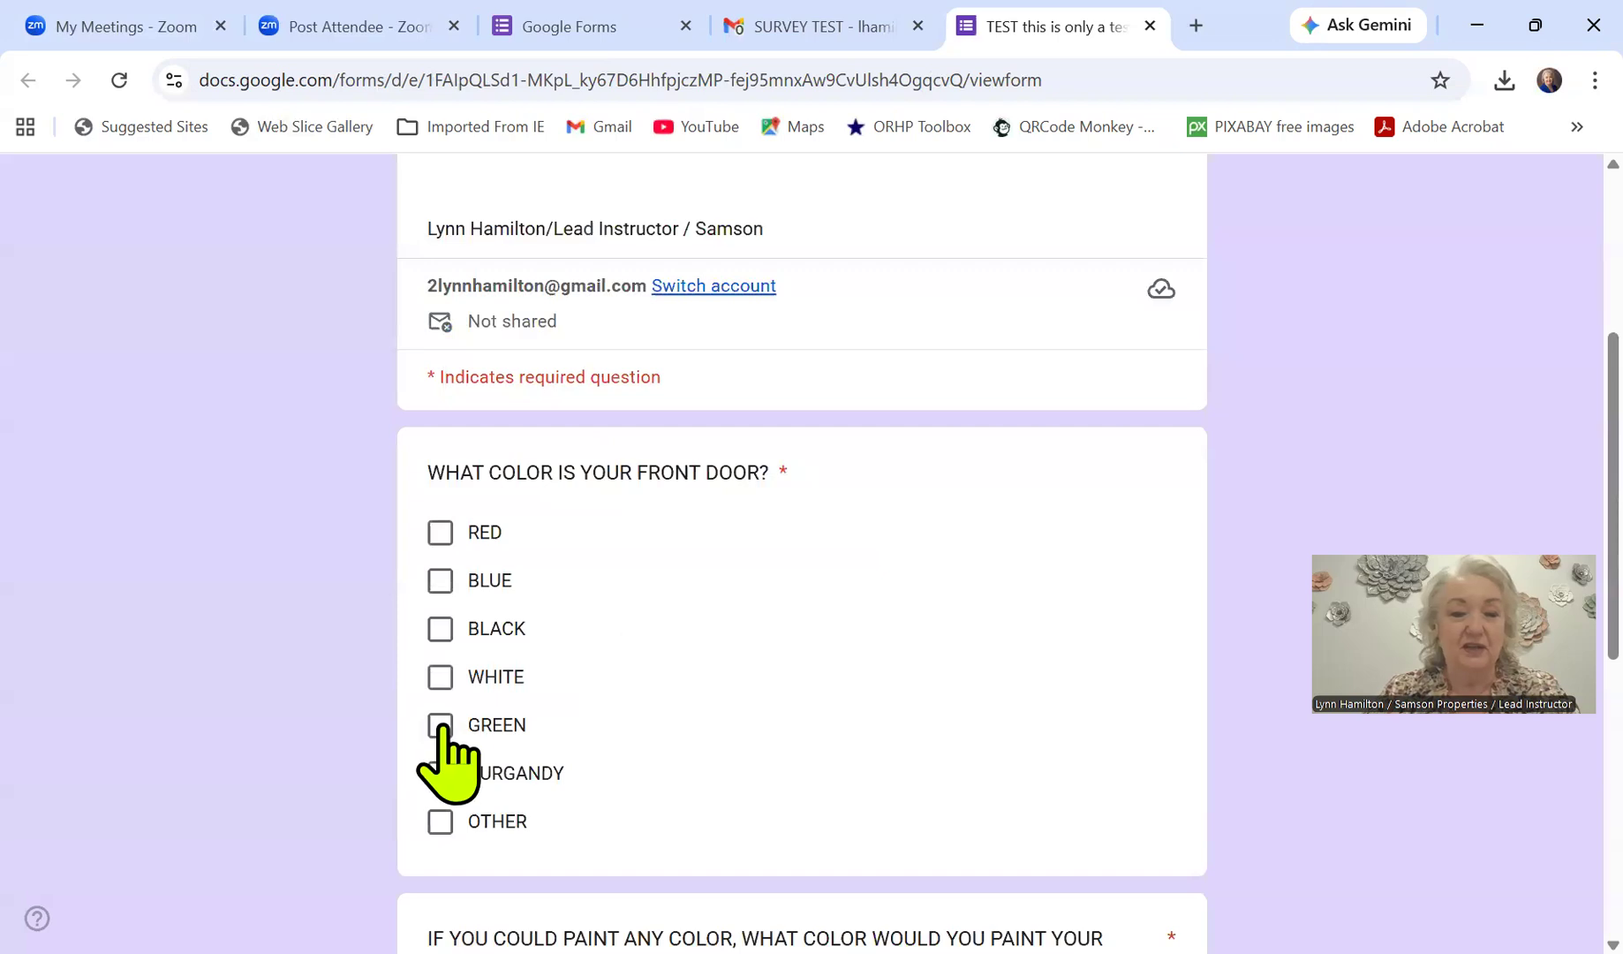
pyautogui.scroll(-8, 896, 594)
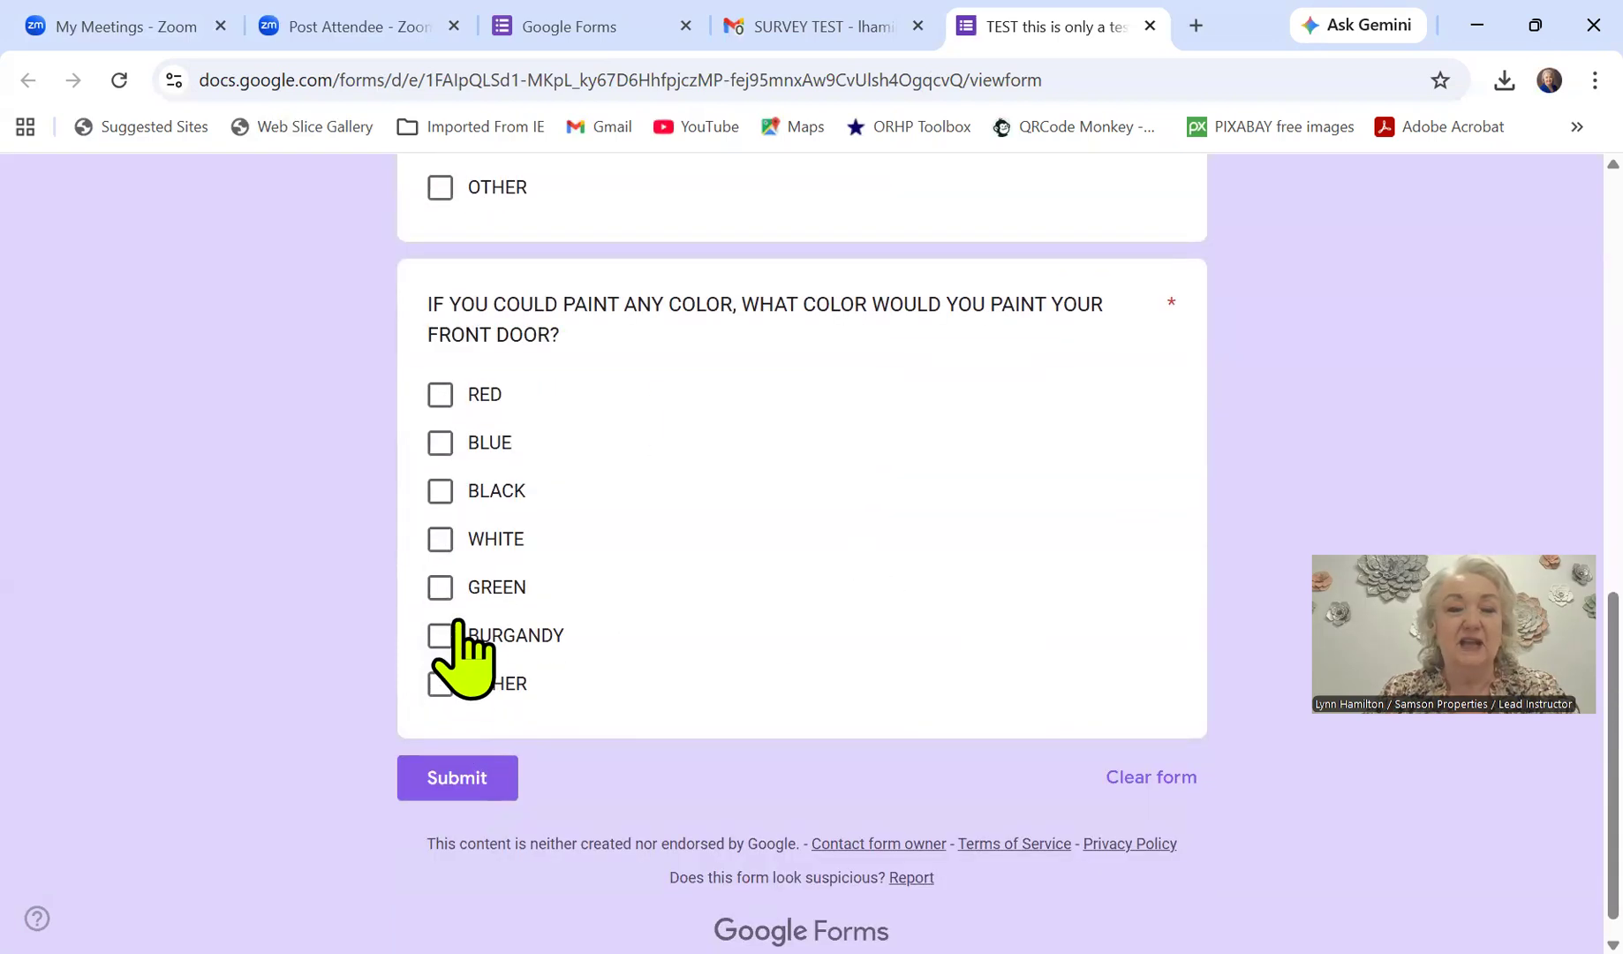
pyautogui.click(474, 455)
pyautogui.click(484, 786)
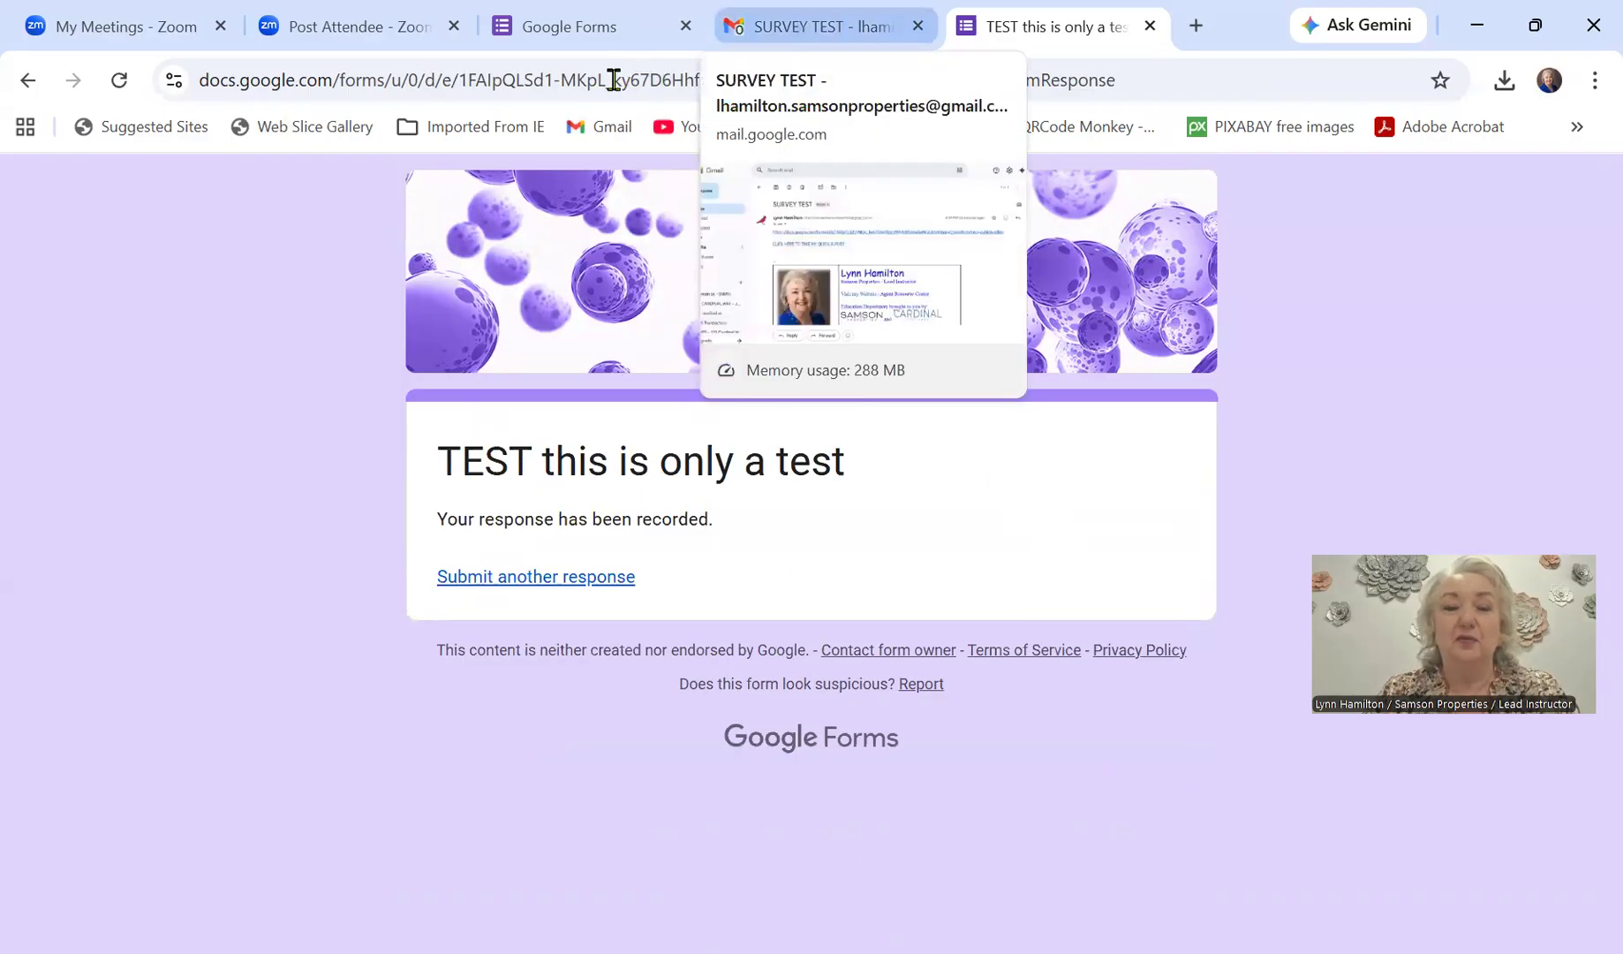
# Step: Reopen the "TEST this is only a test" form in the editor and examine the response summary charts for both door color questions
pyautogui.click(345, 728)
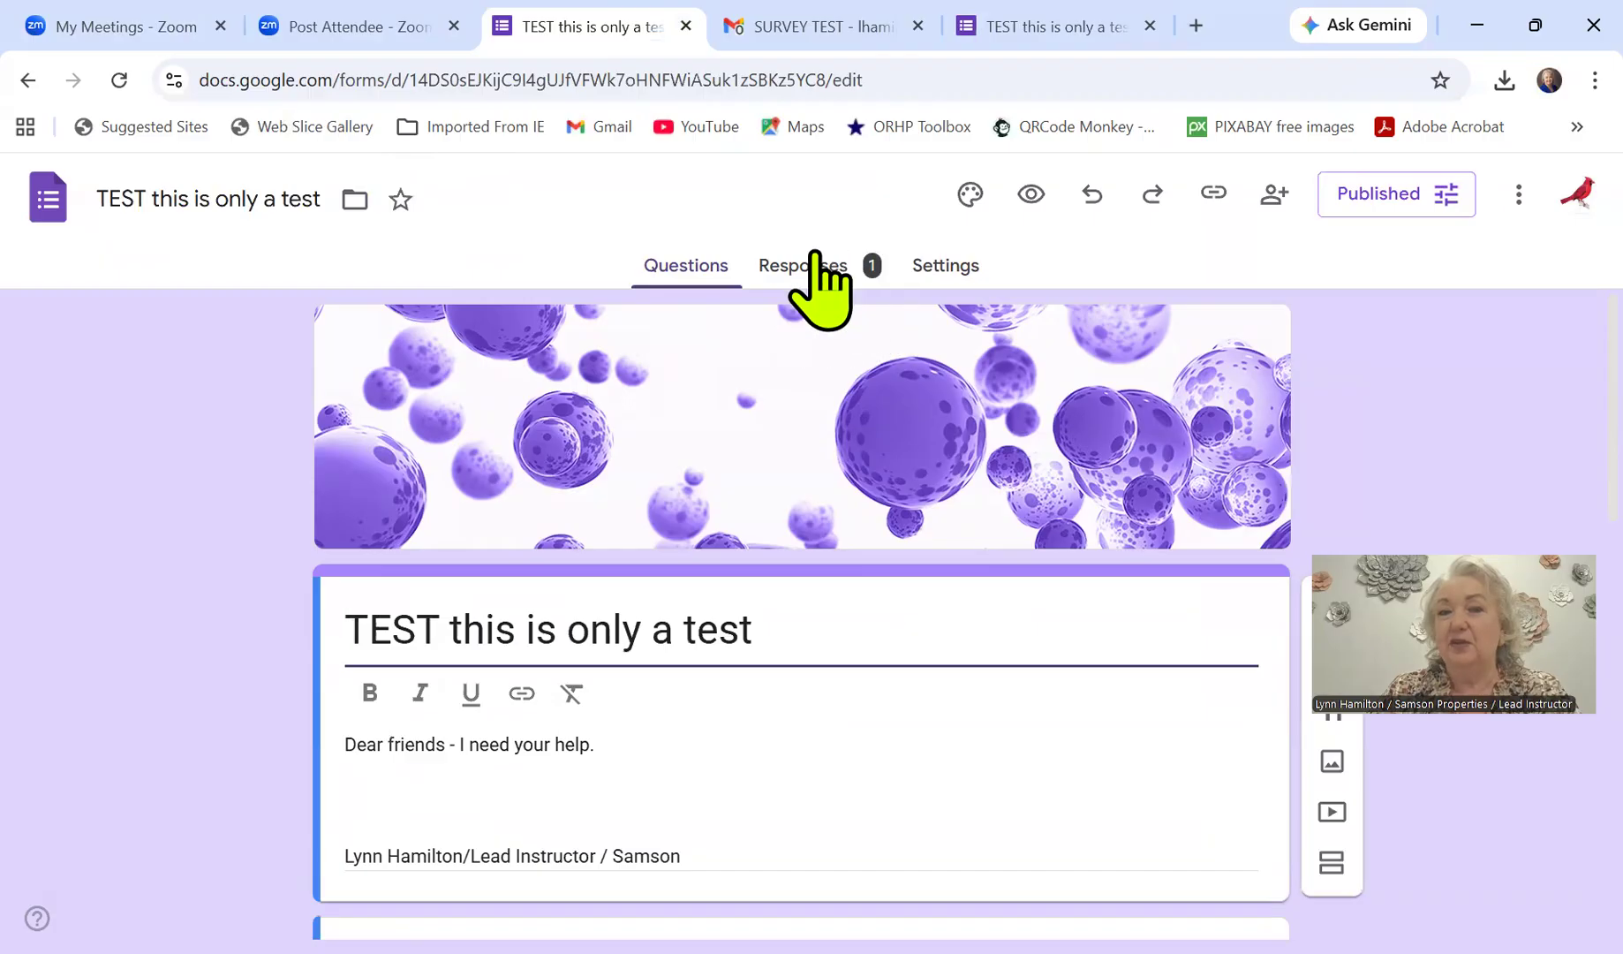
pyautogui.click(815, 274)
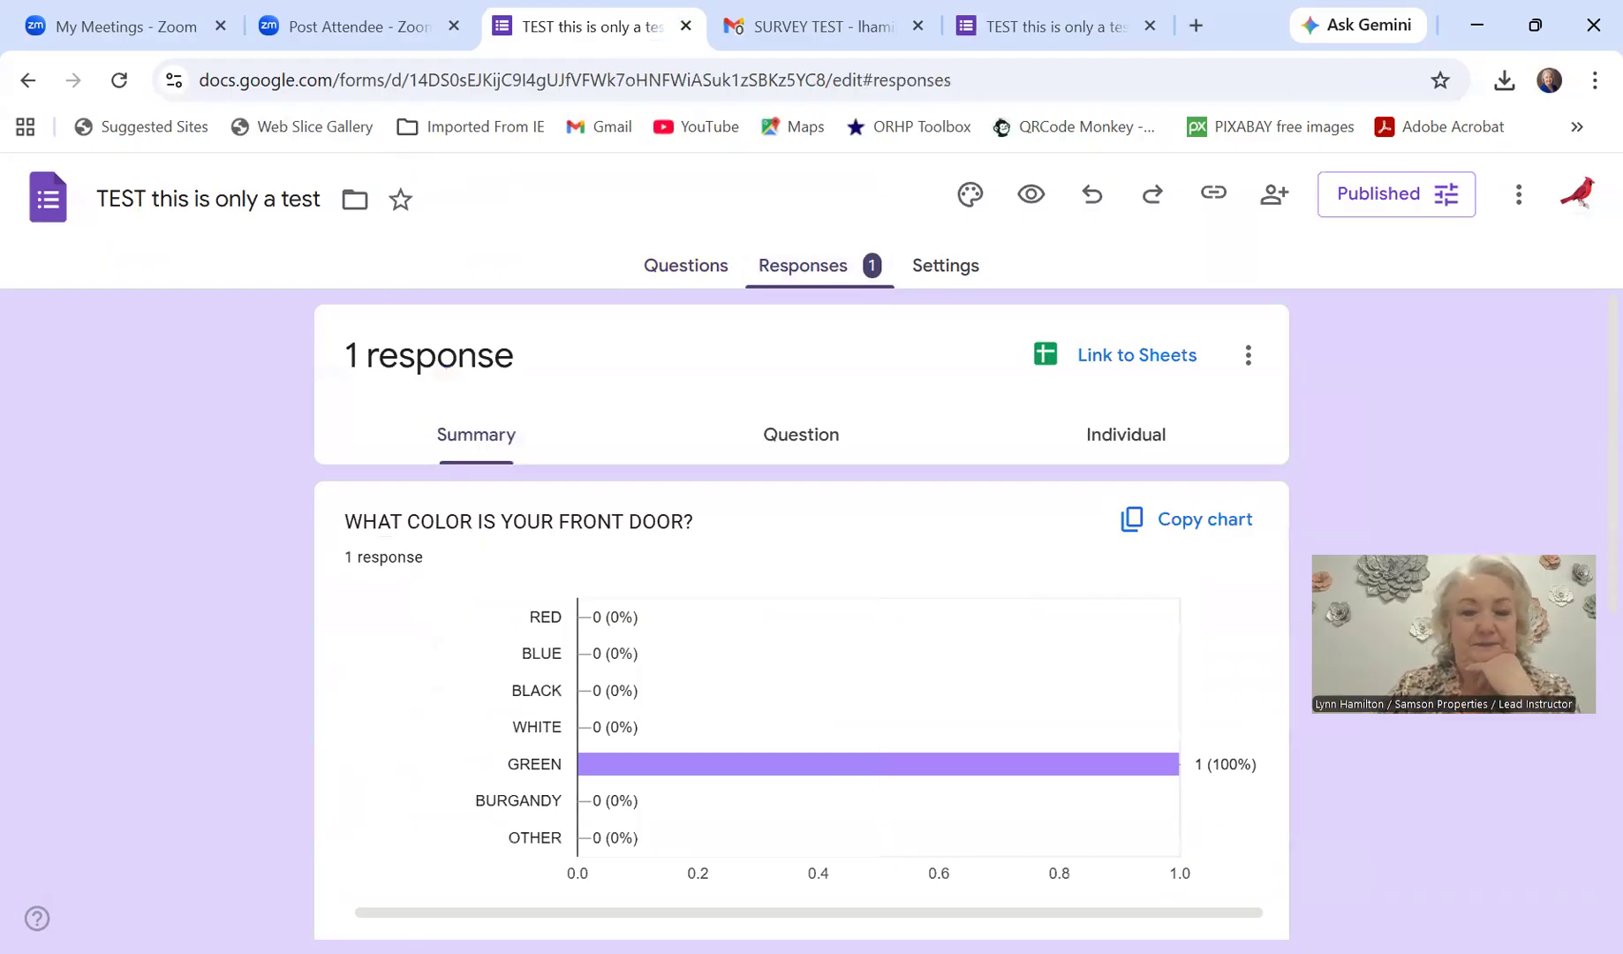
pyautogui.moveTo(898, 790)
pyautogui.scroll(-2, 897, 778)
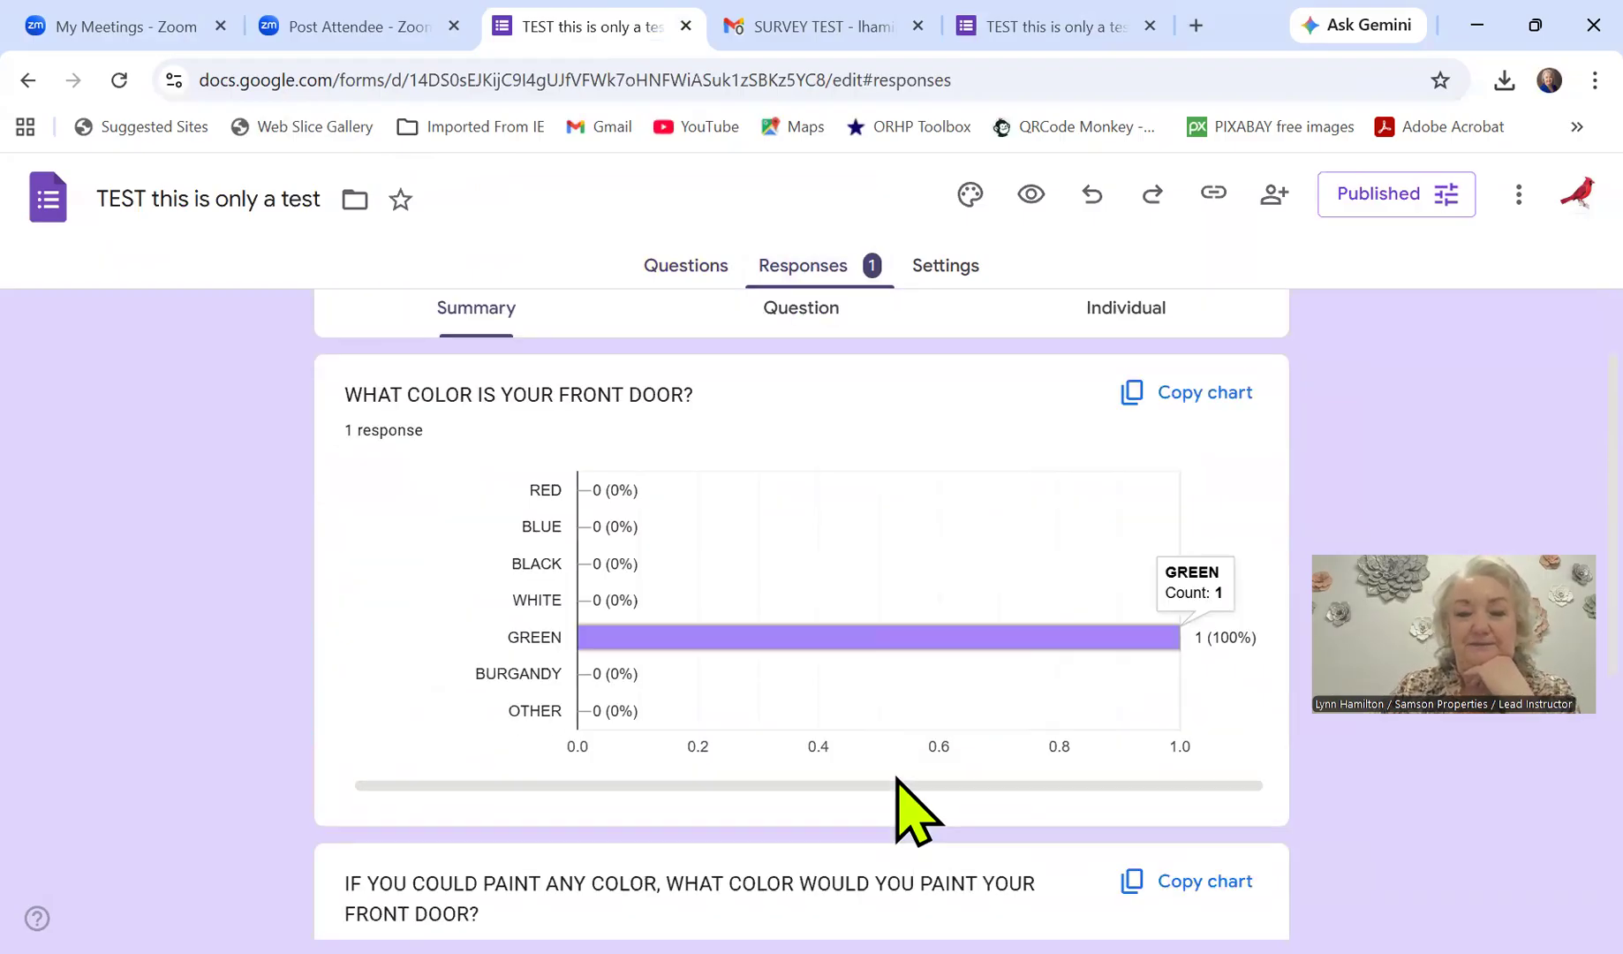
pyautogui.scroll(-5, 897, 777)
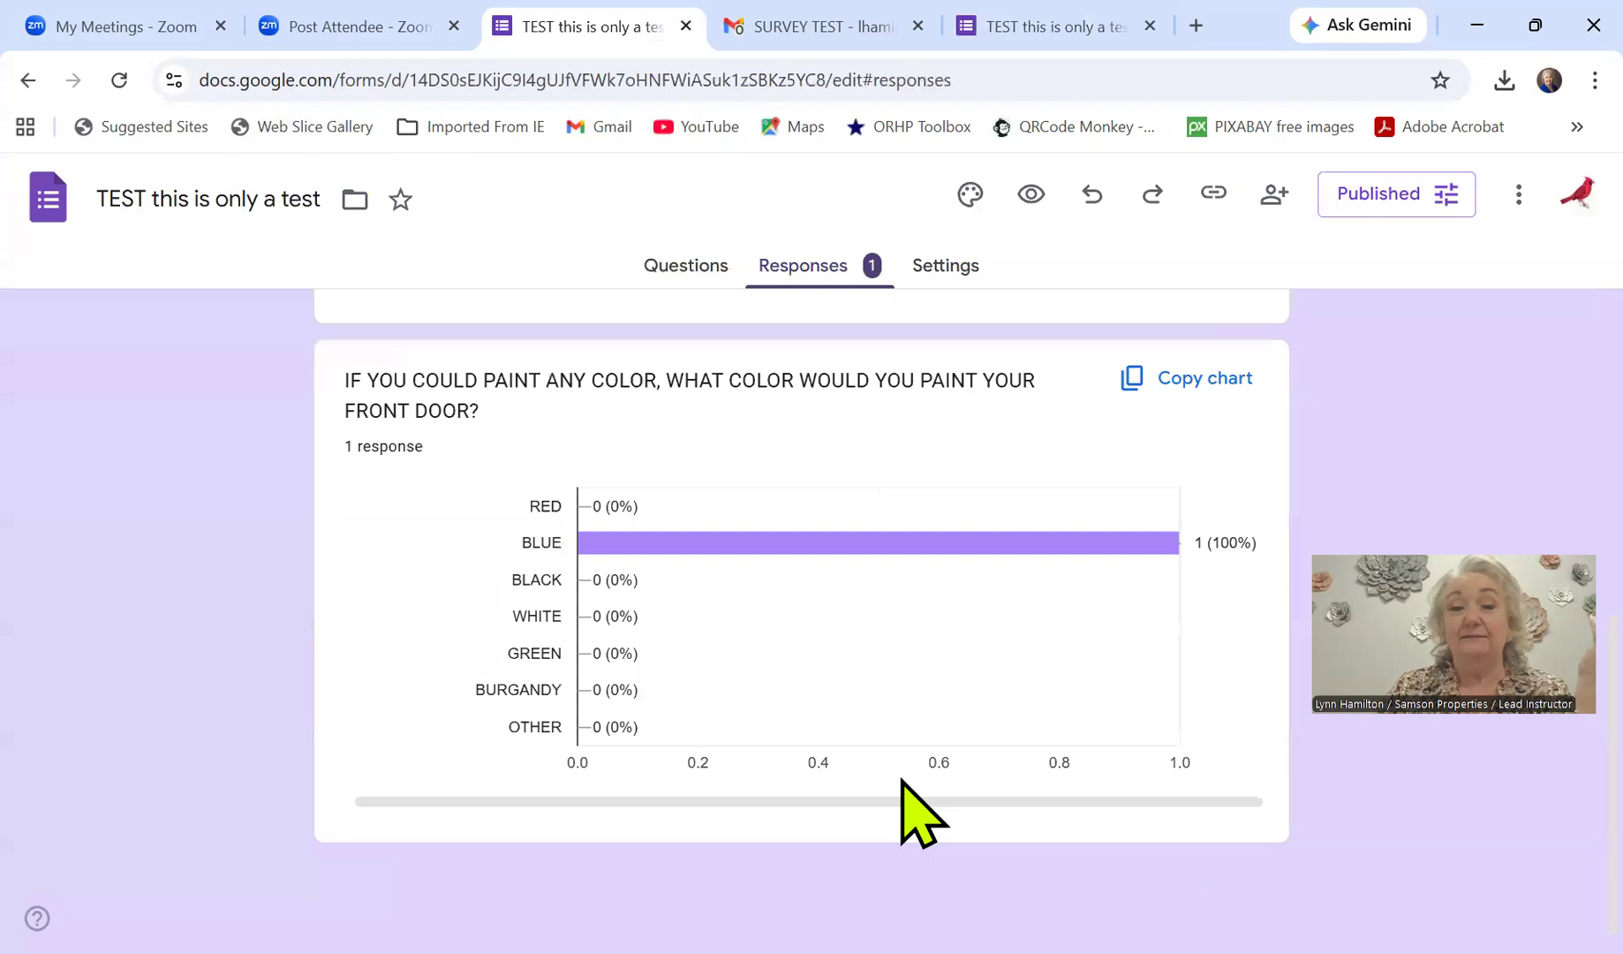